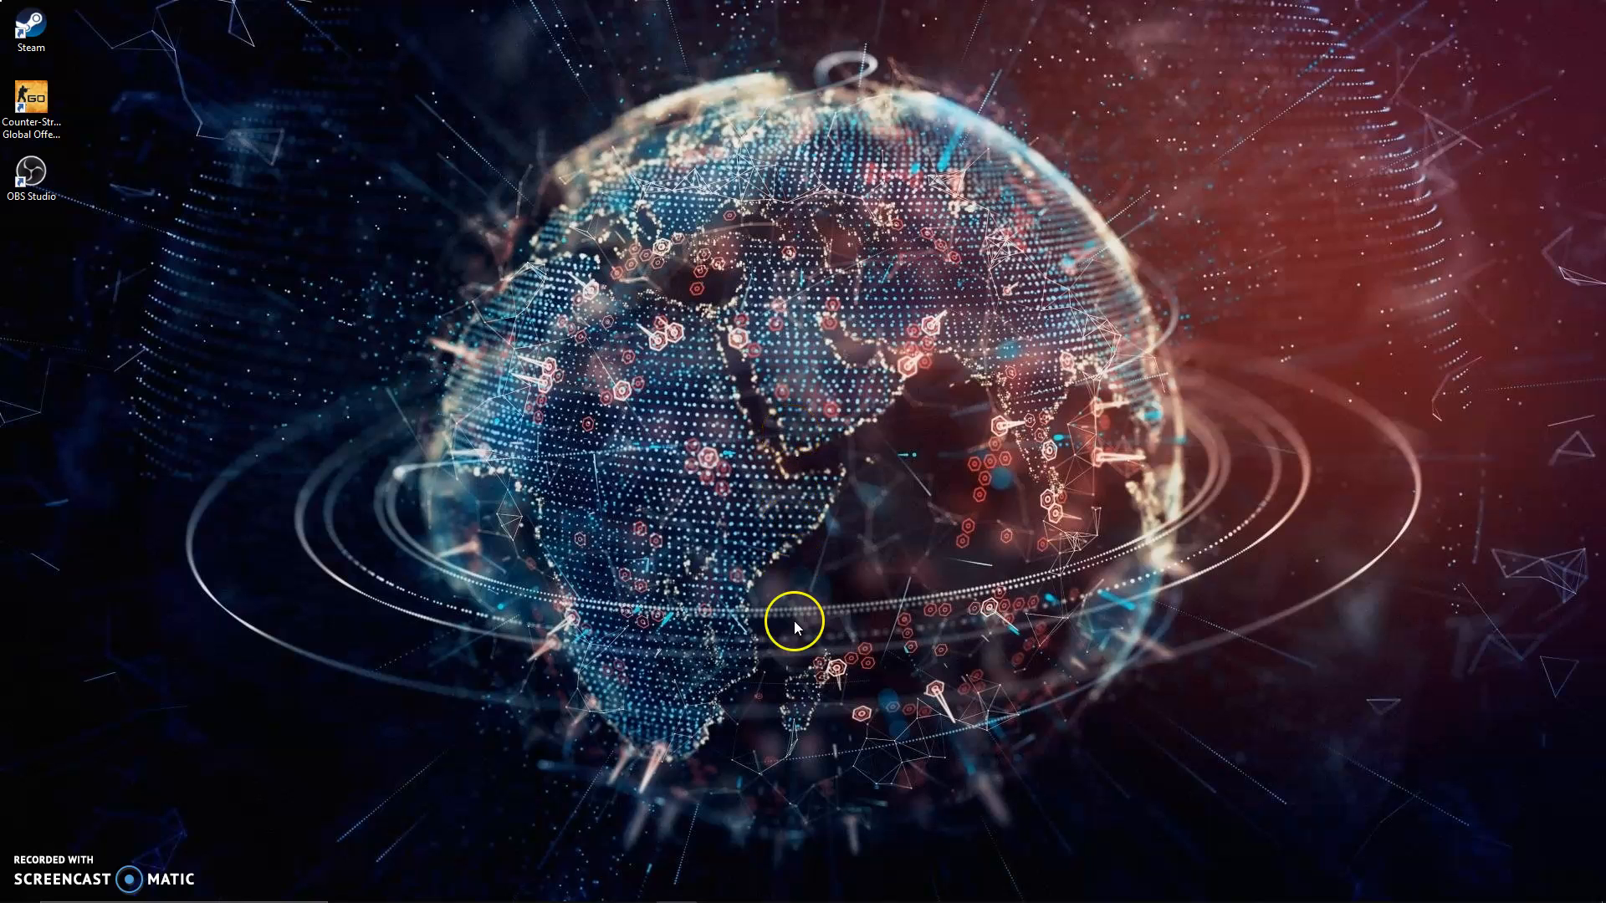
# - Open Chrome, go to virtualbox.org and open the VirtualBox 6.1 download page with the platform packages
pyautogui.moveTo(868, 902)
pyautogui.click(636, 885)
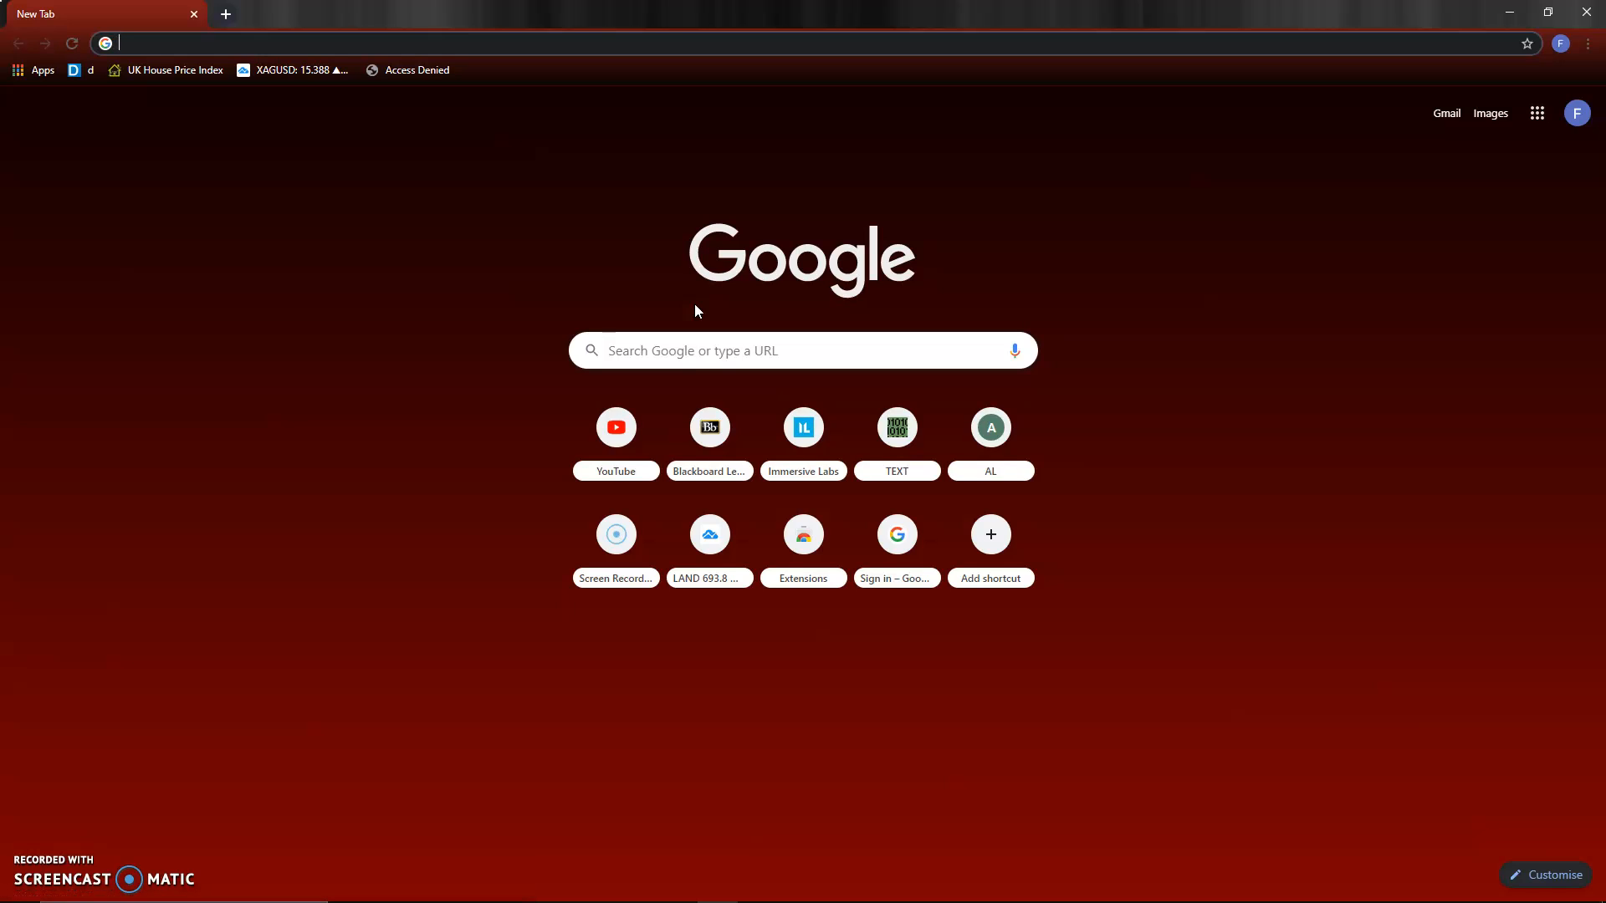
pyautogui.write('virtualbox.org')
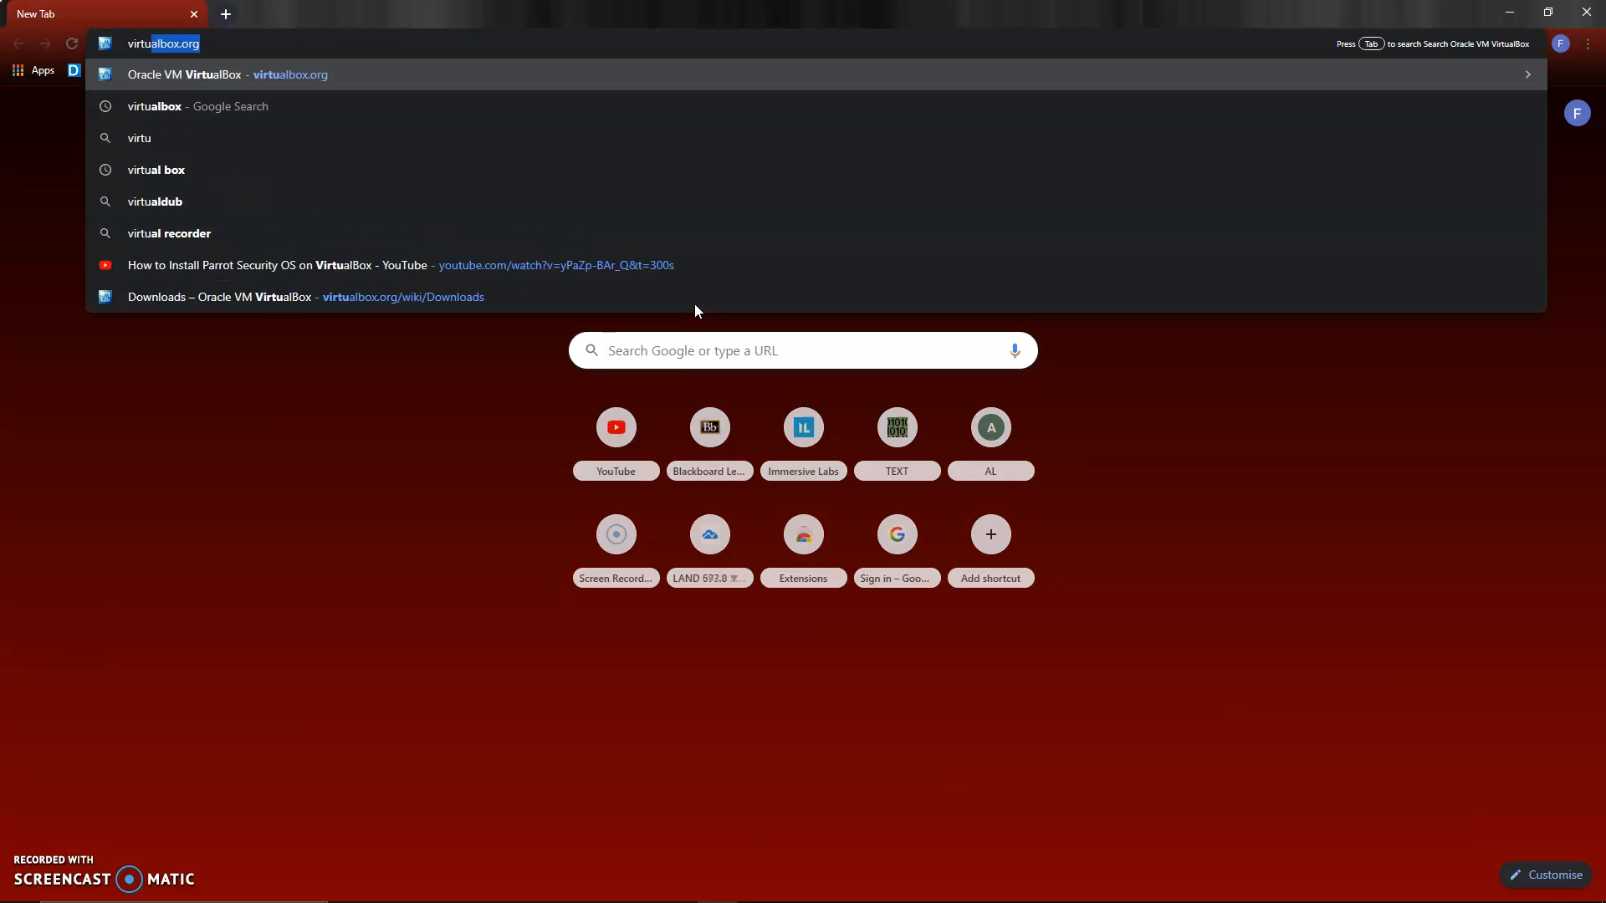
pyautogui.press('Return')
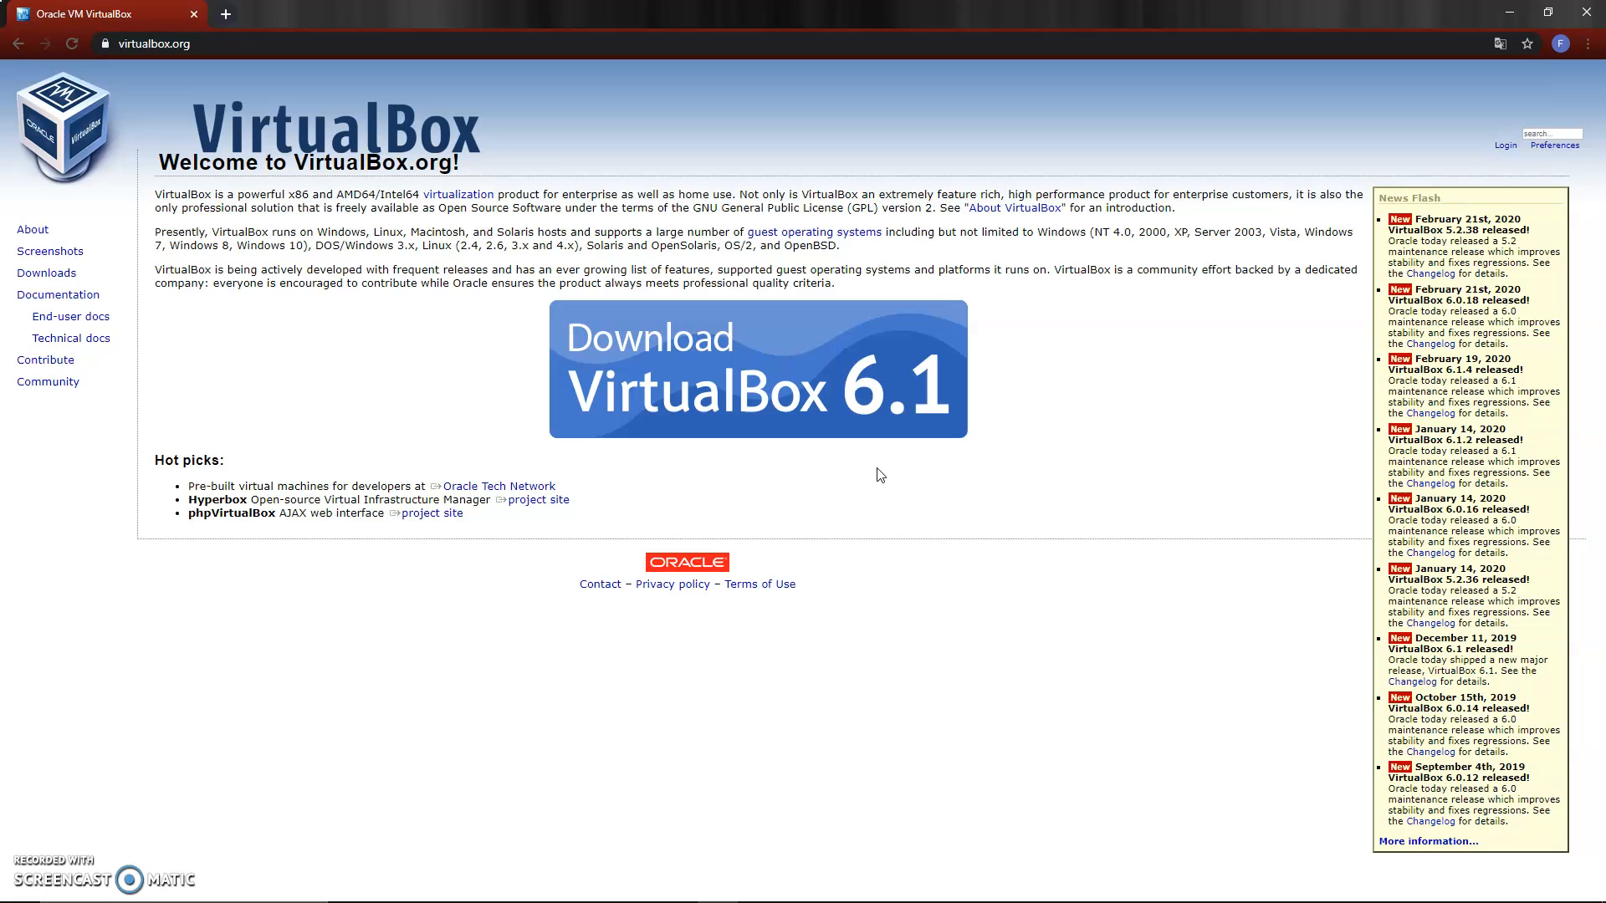
pyautogui.click(341, 386)
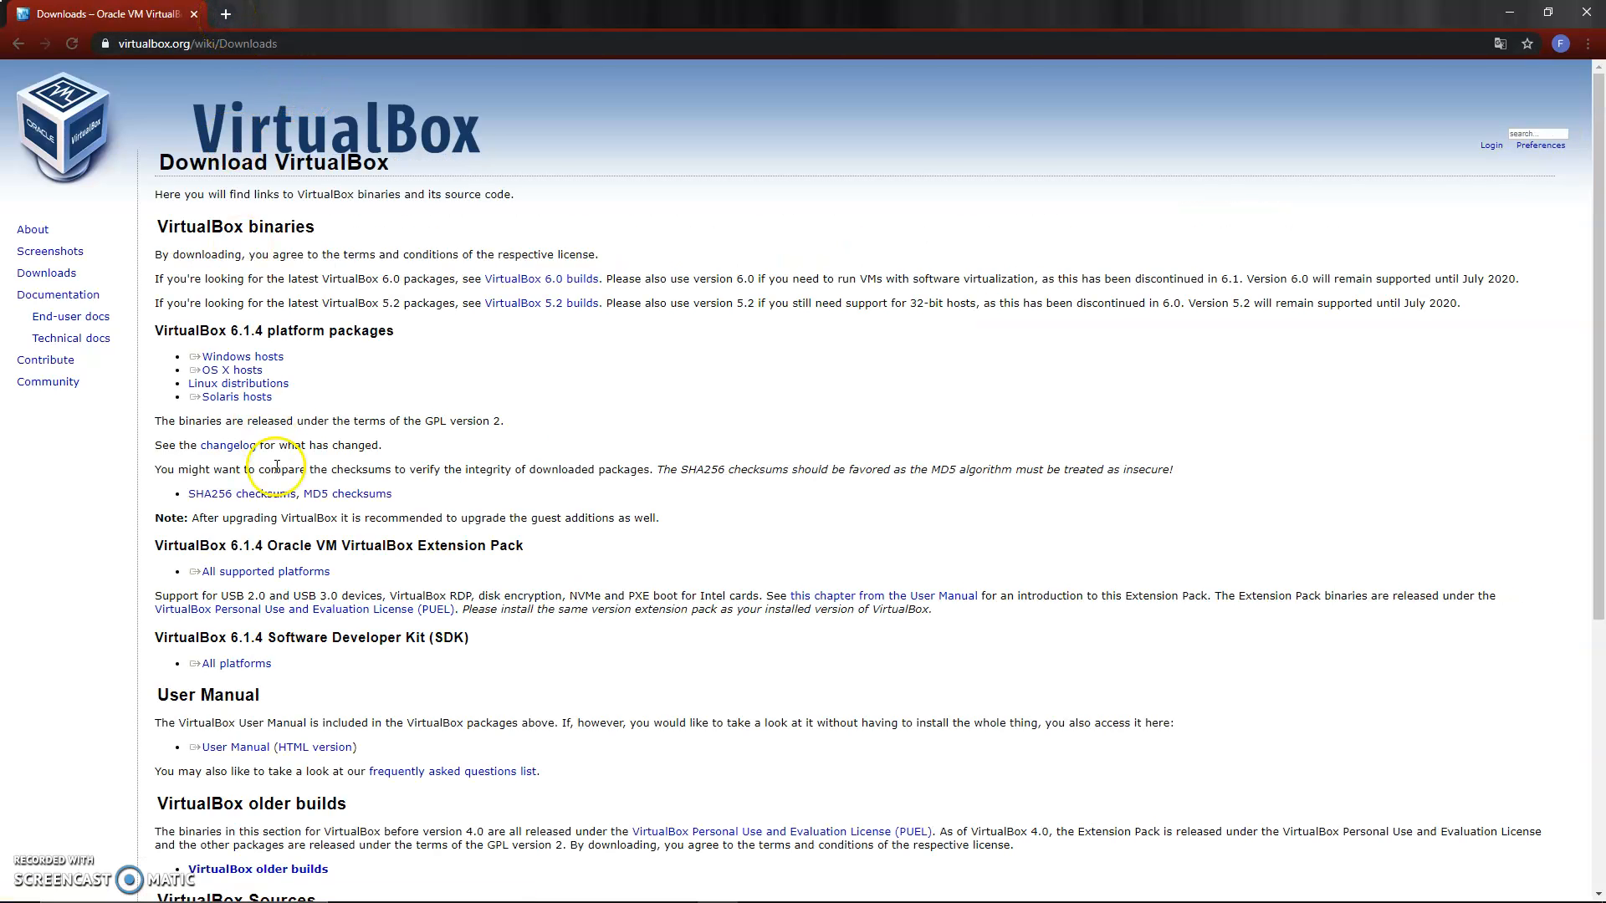
pyautogui.tripleClick(266, 385)
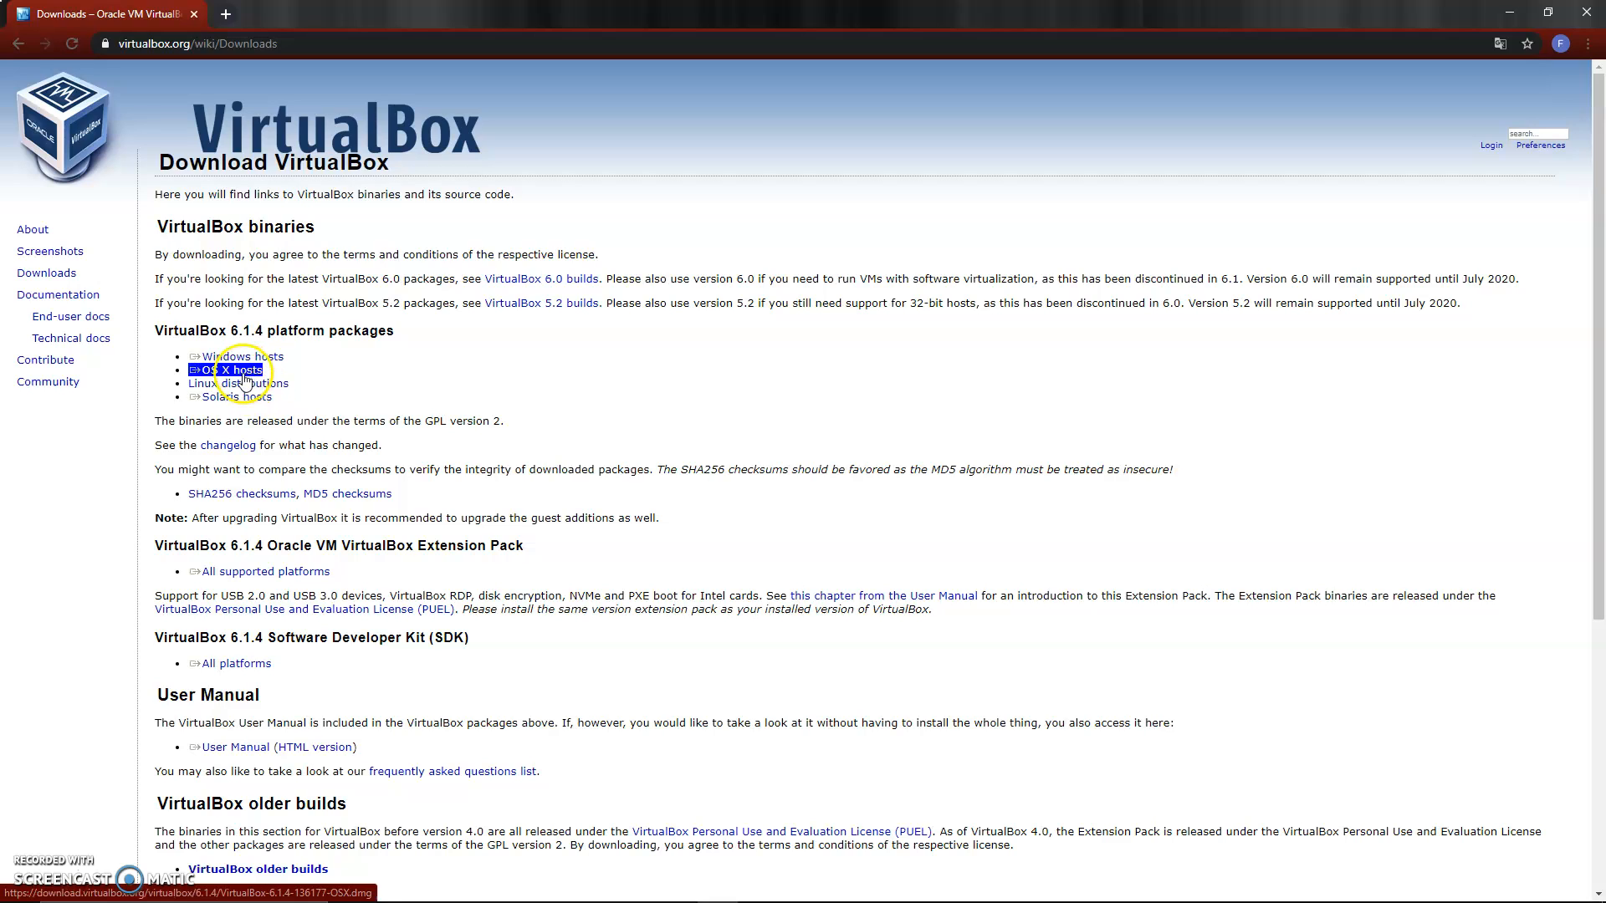
pyautogui.click(251, 390)
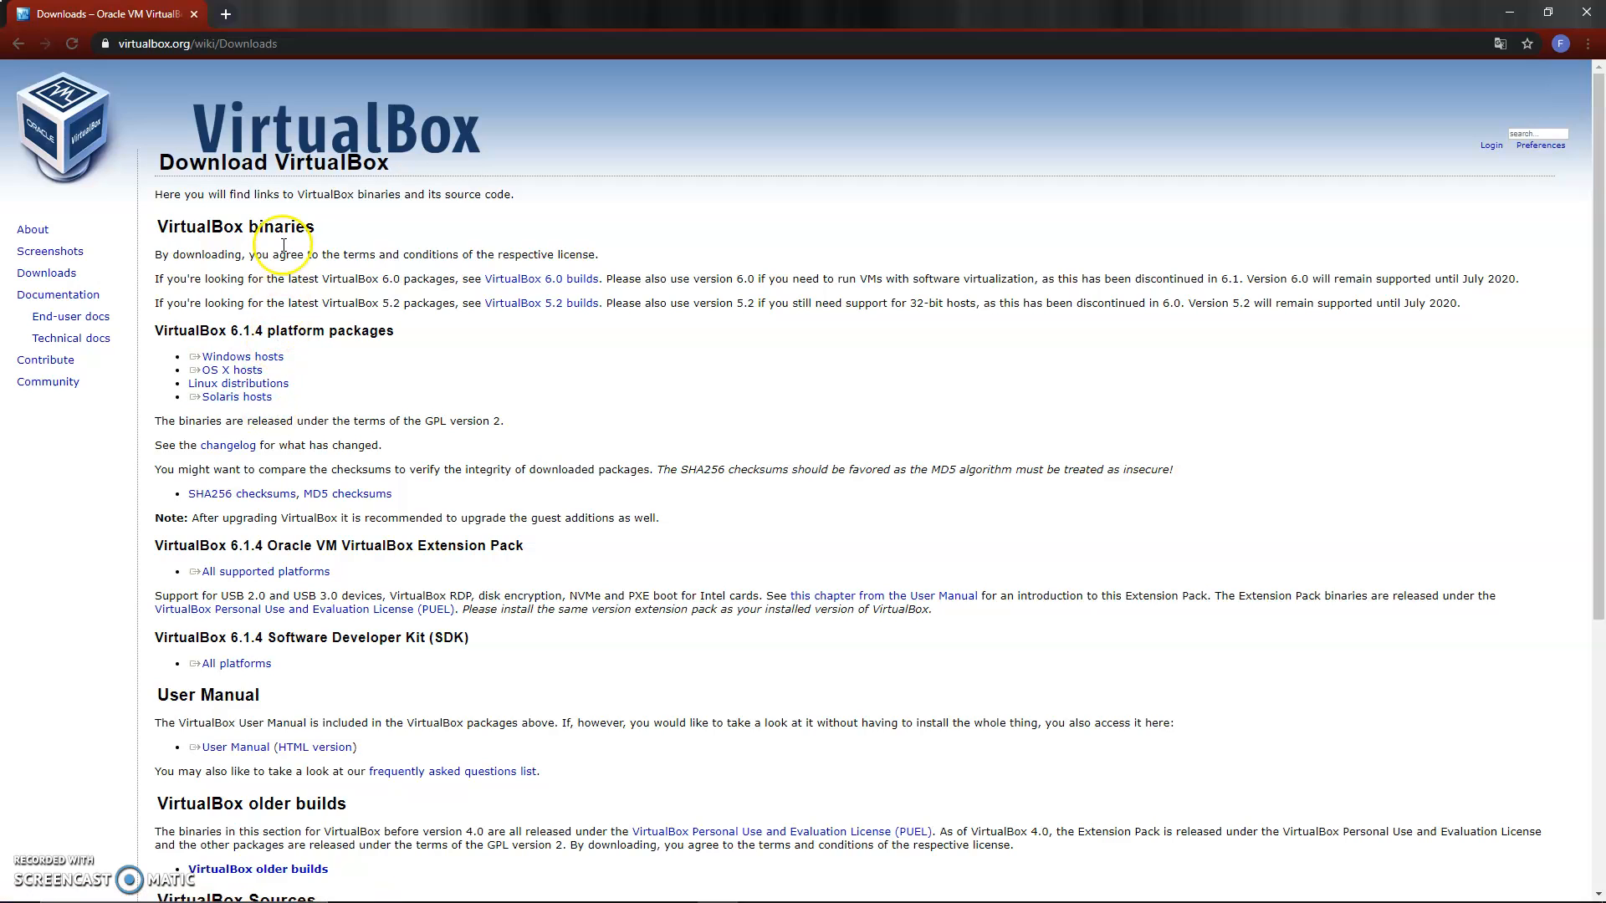
# - Search Google for "parrot operating system" in a new browser tab and open the Parrot OS site at parrotlinux.org
pyautogui.click(226, 23)
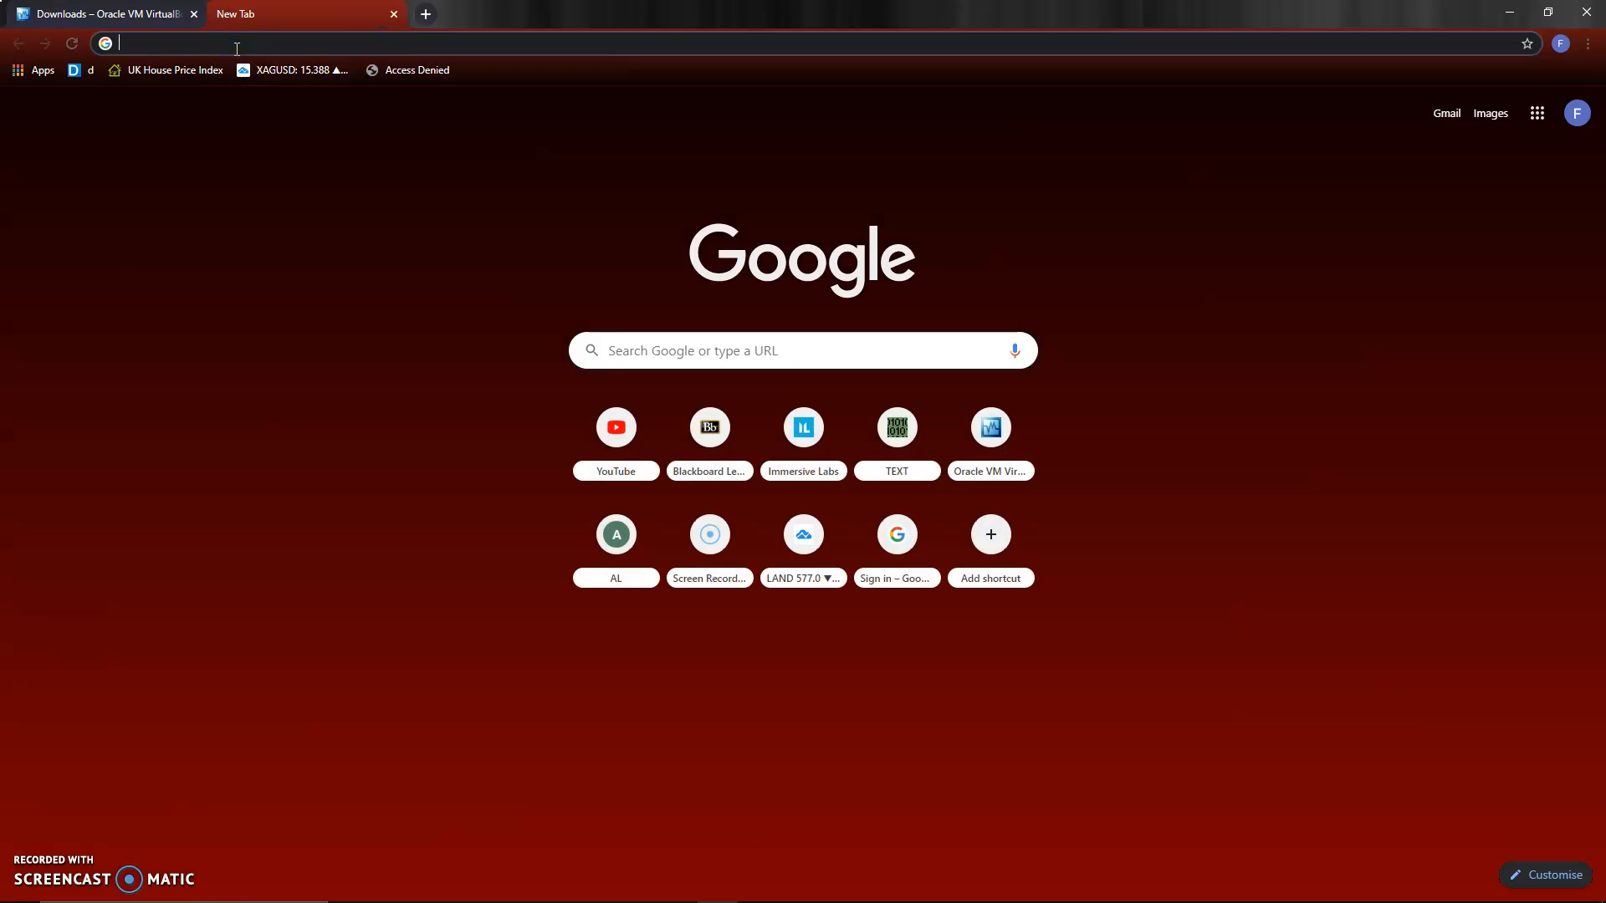
pyautogui.write('parot')
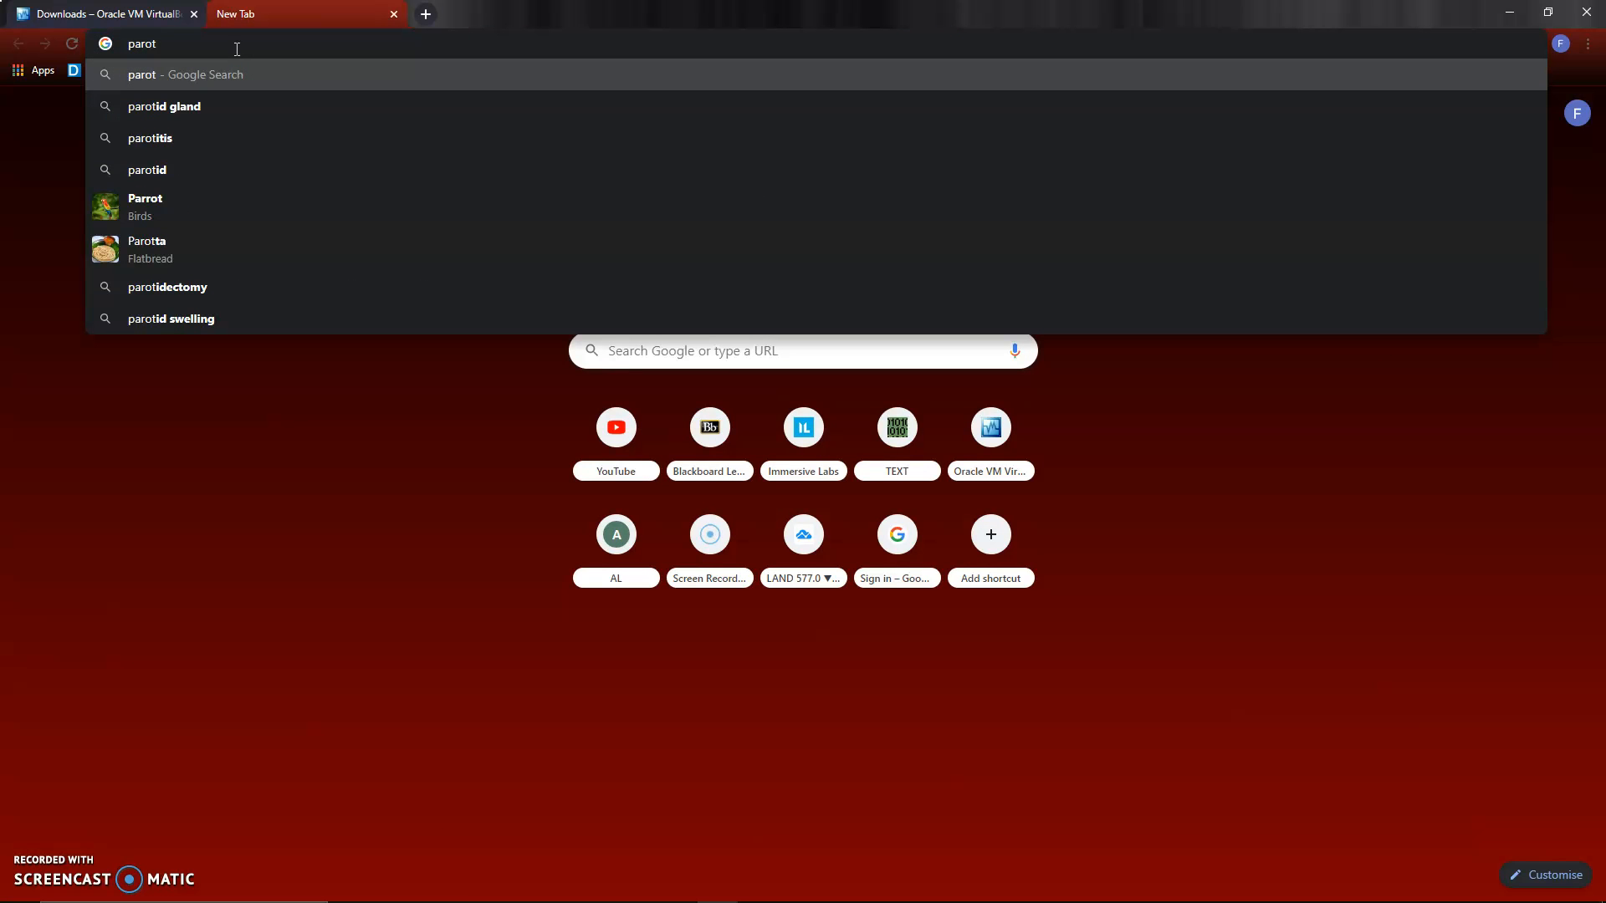
pyautogui.press('BackSpace')
pyautogui.press('BackSpace')
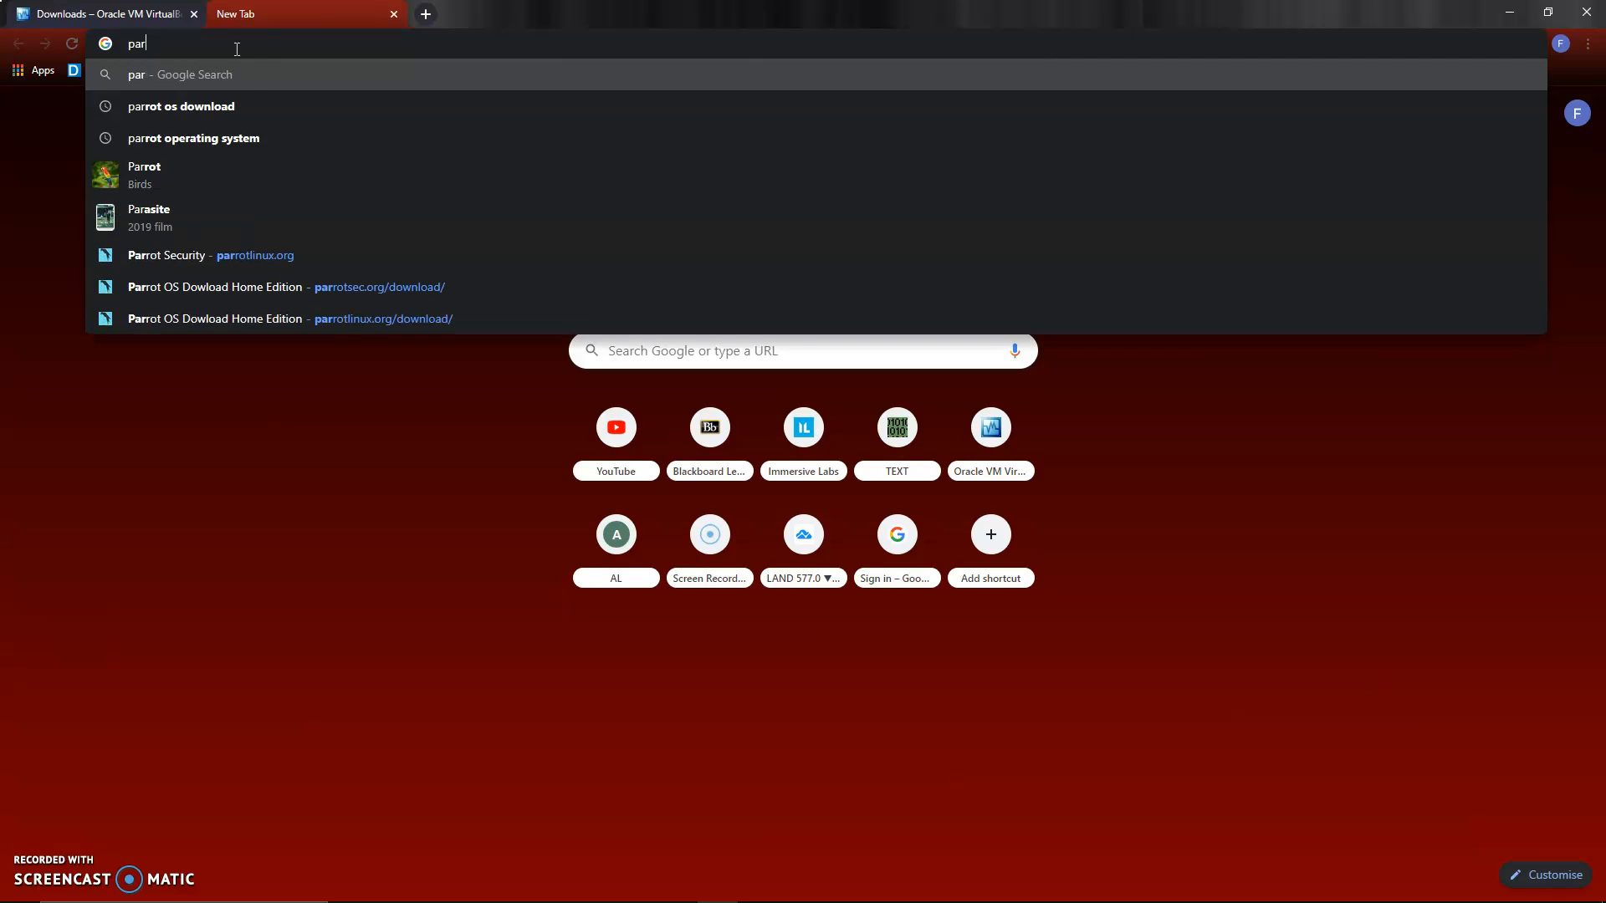
pyautogui.write('rot oper')
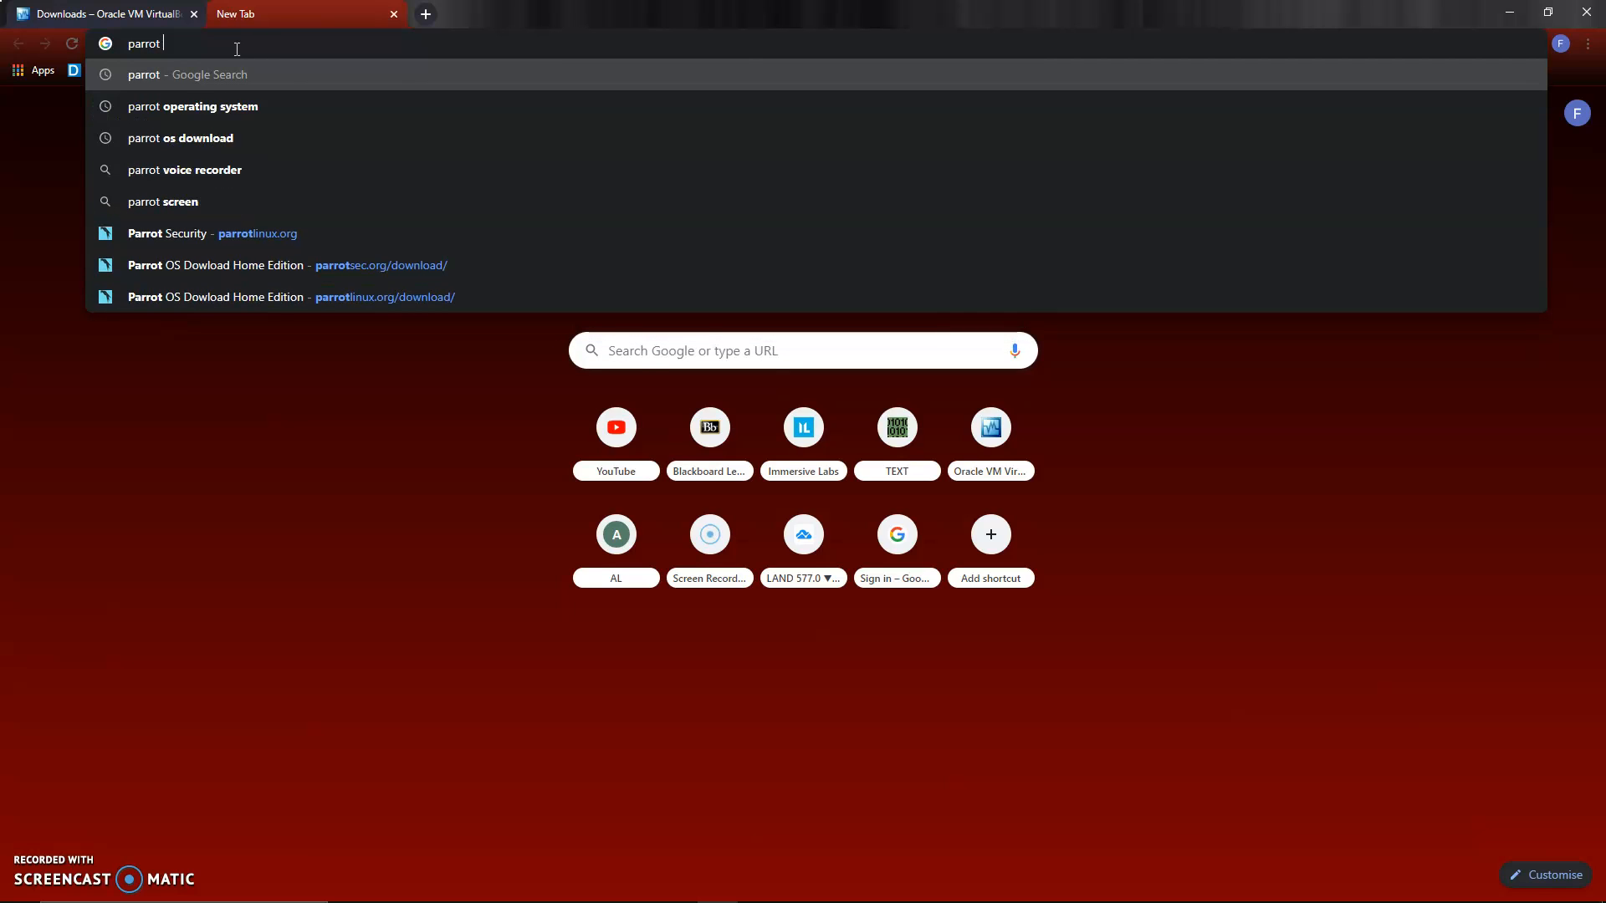
pyautogui.write('a')
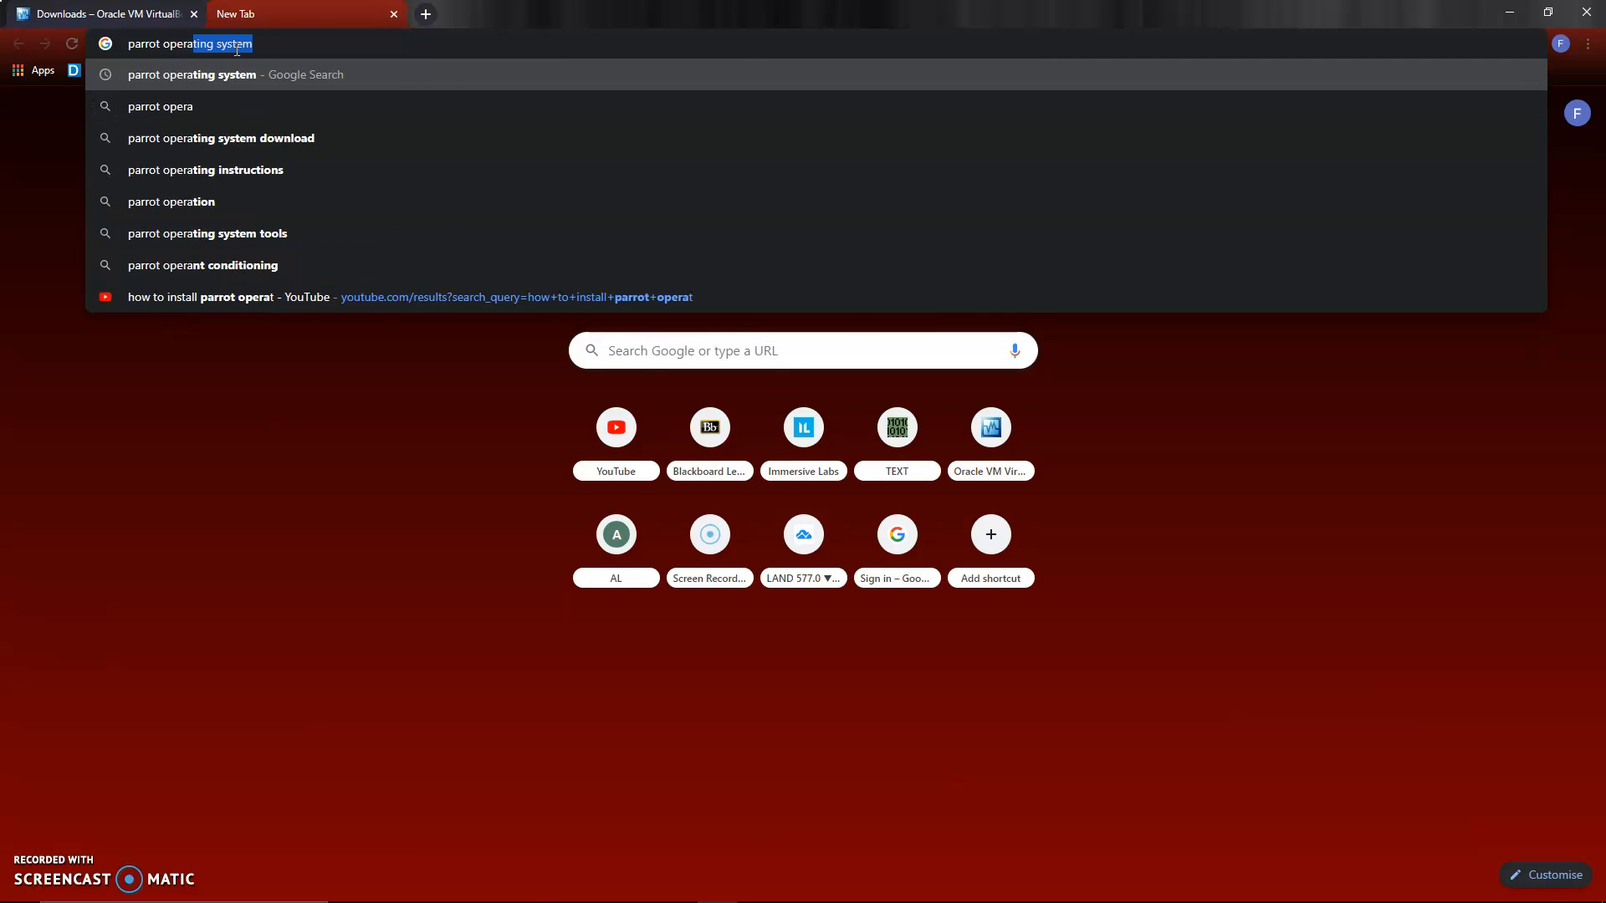
pyautogui.press('Return')
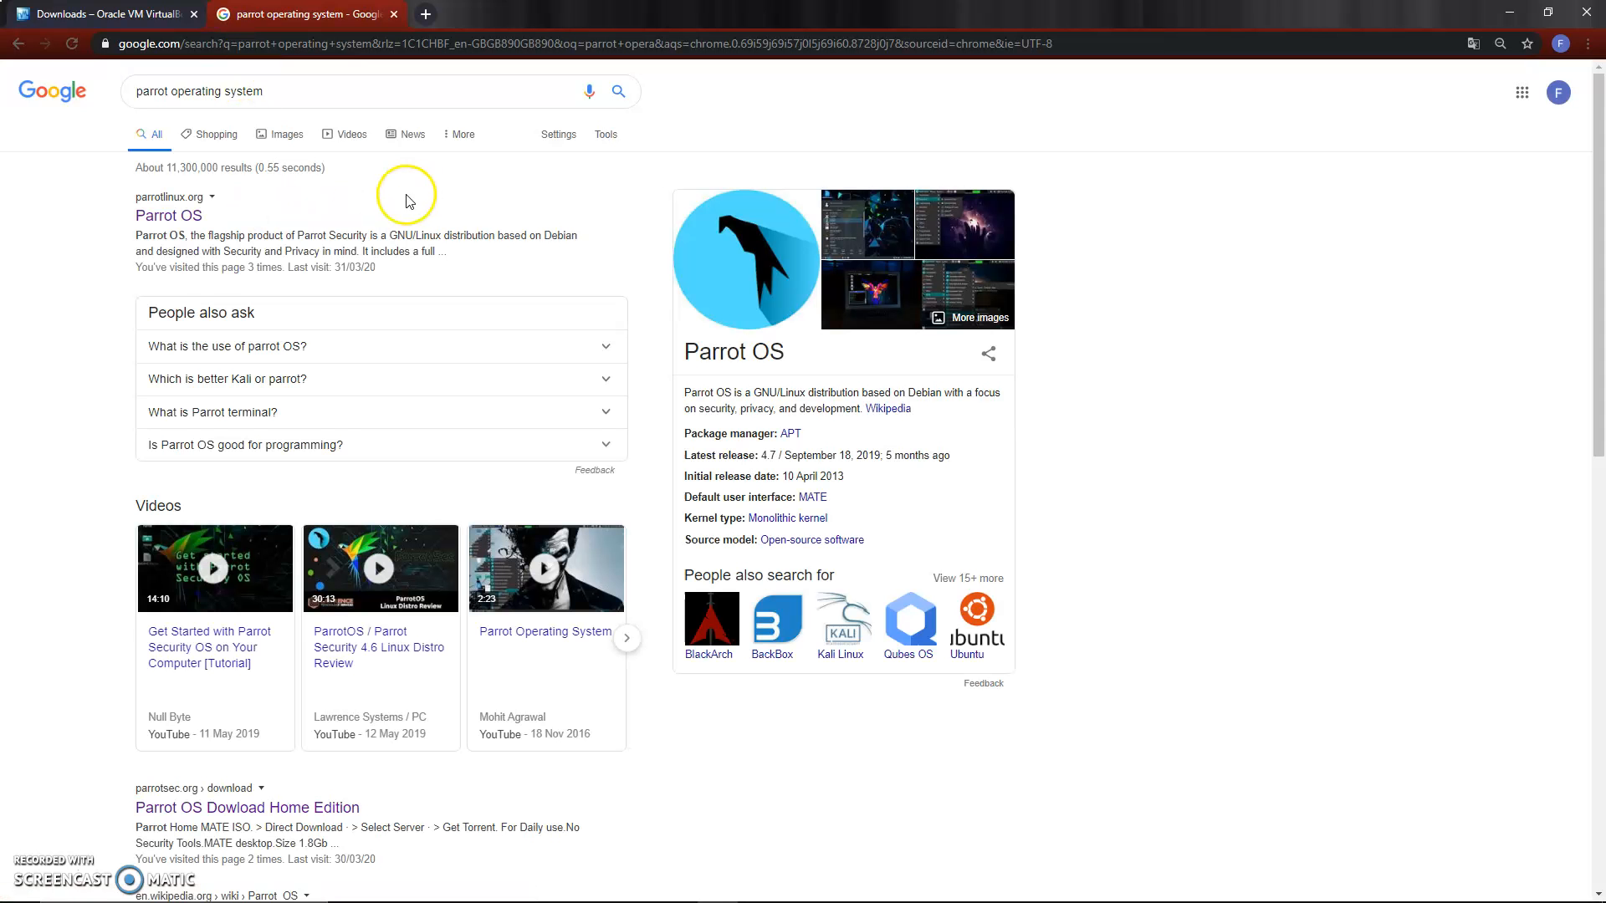
pyautogui.click(176, 219)
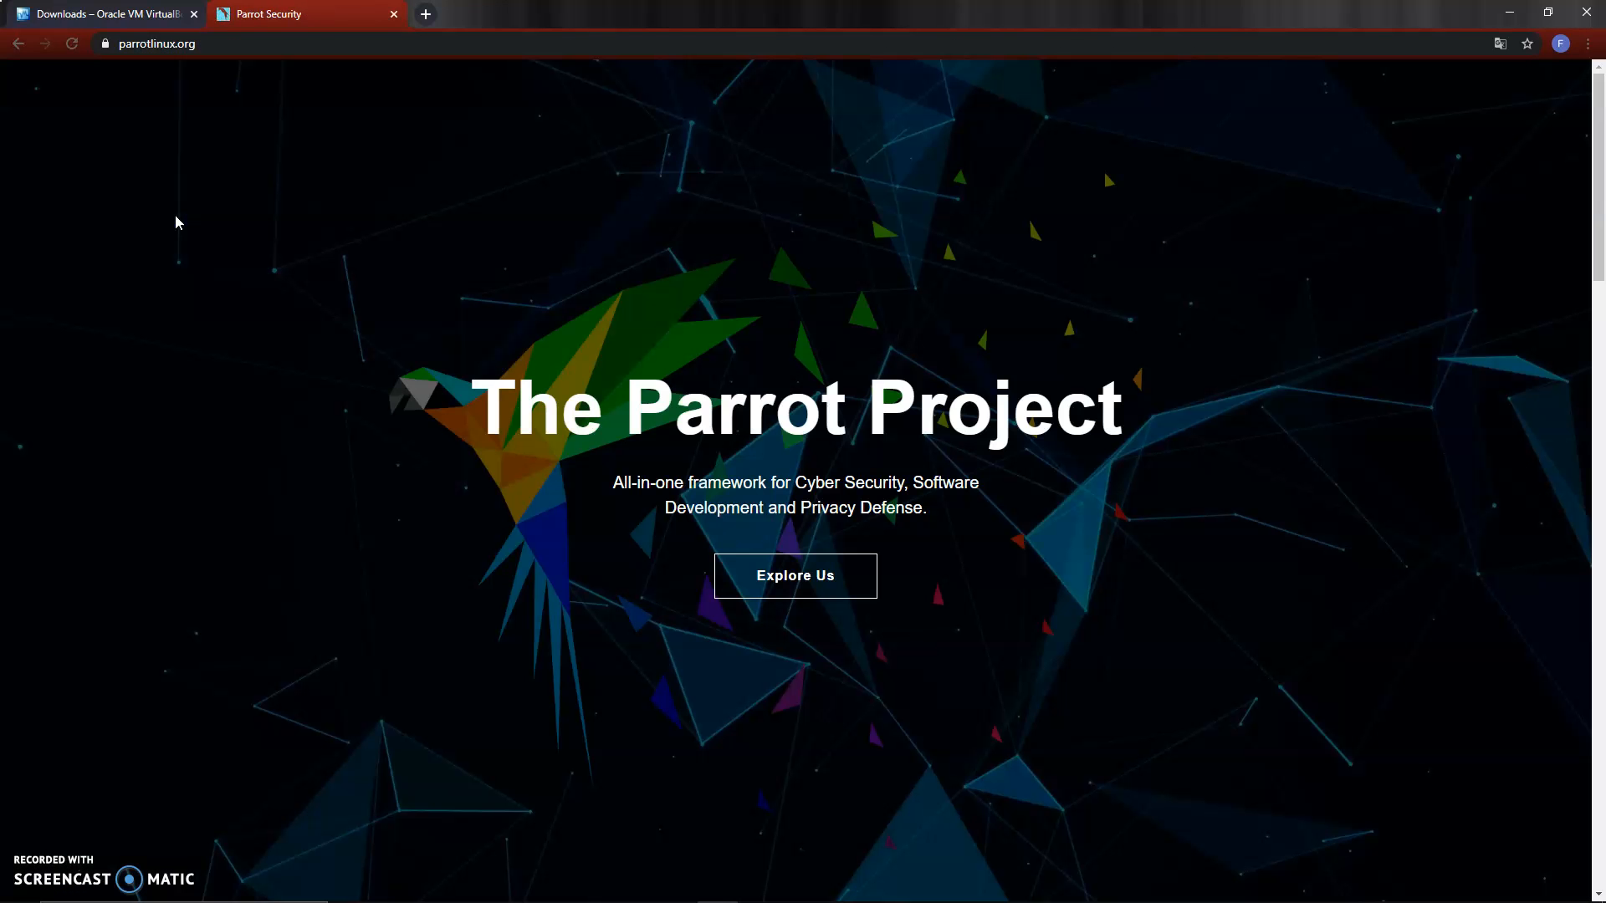
# - Open the Download page of the Parrot Project site
pyautogui.scroll(-1, 634, 420)
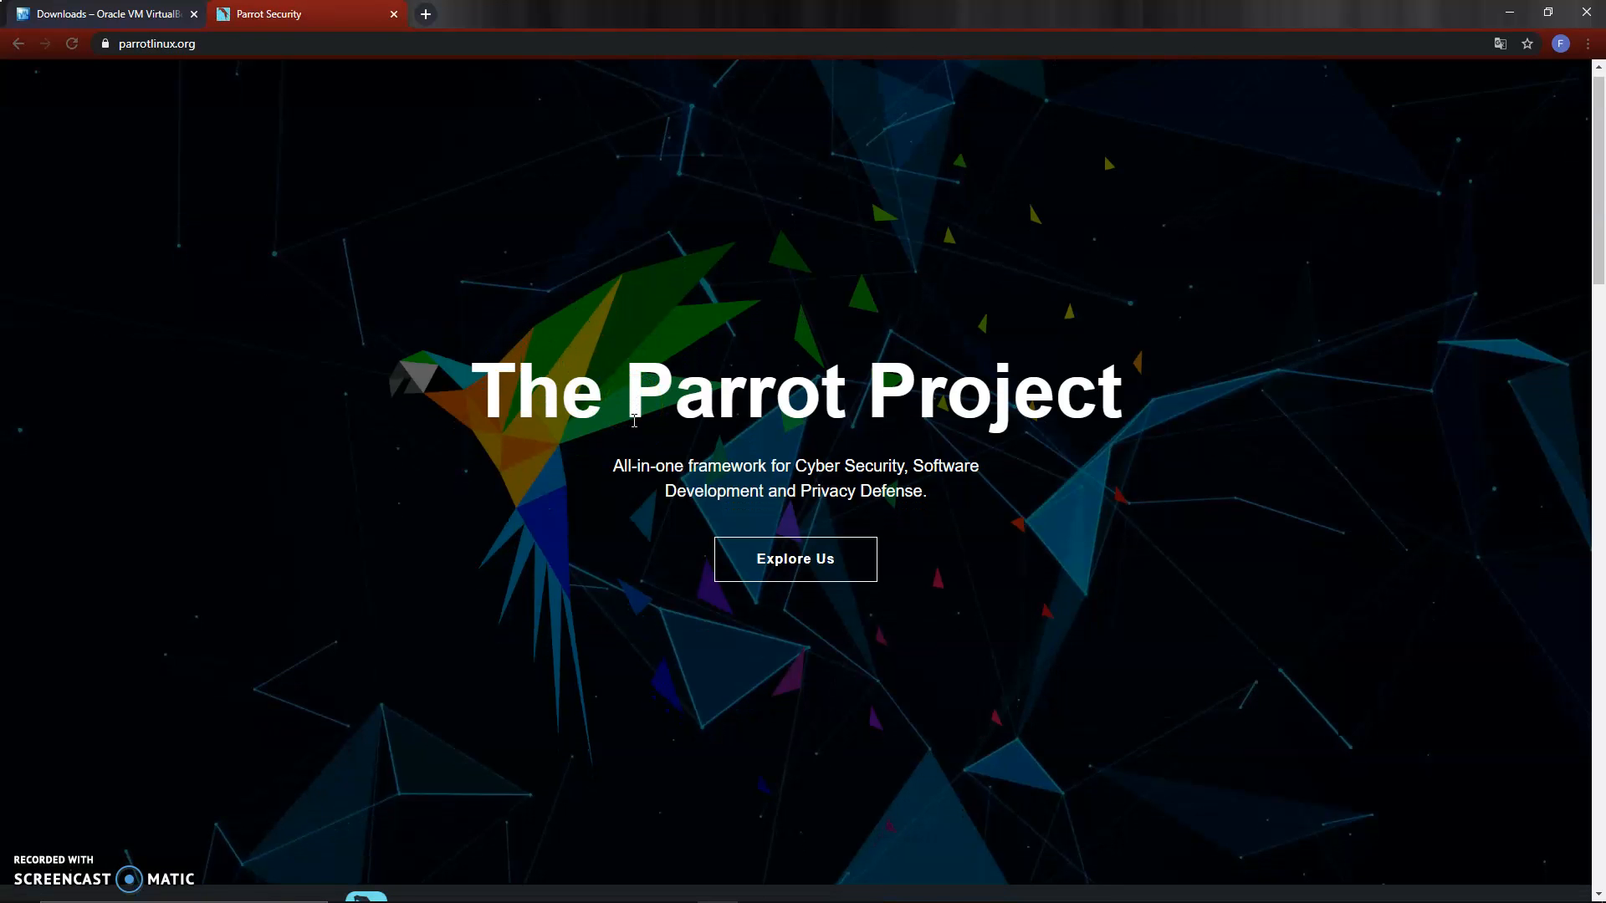
pyautogui.rightClick(633, 420)
pyautogui.click(585, 638)
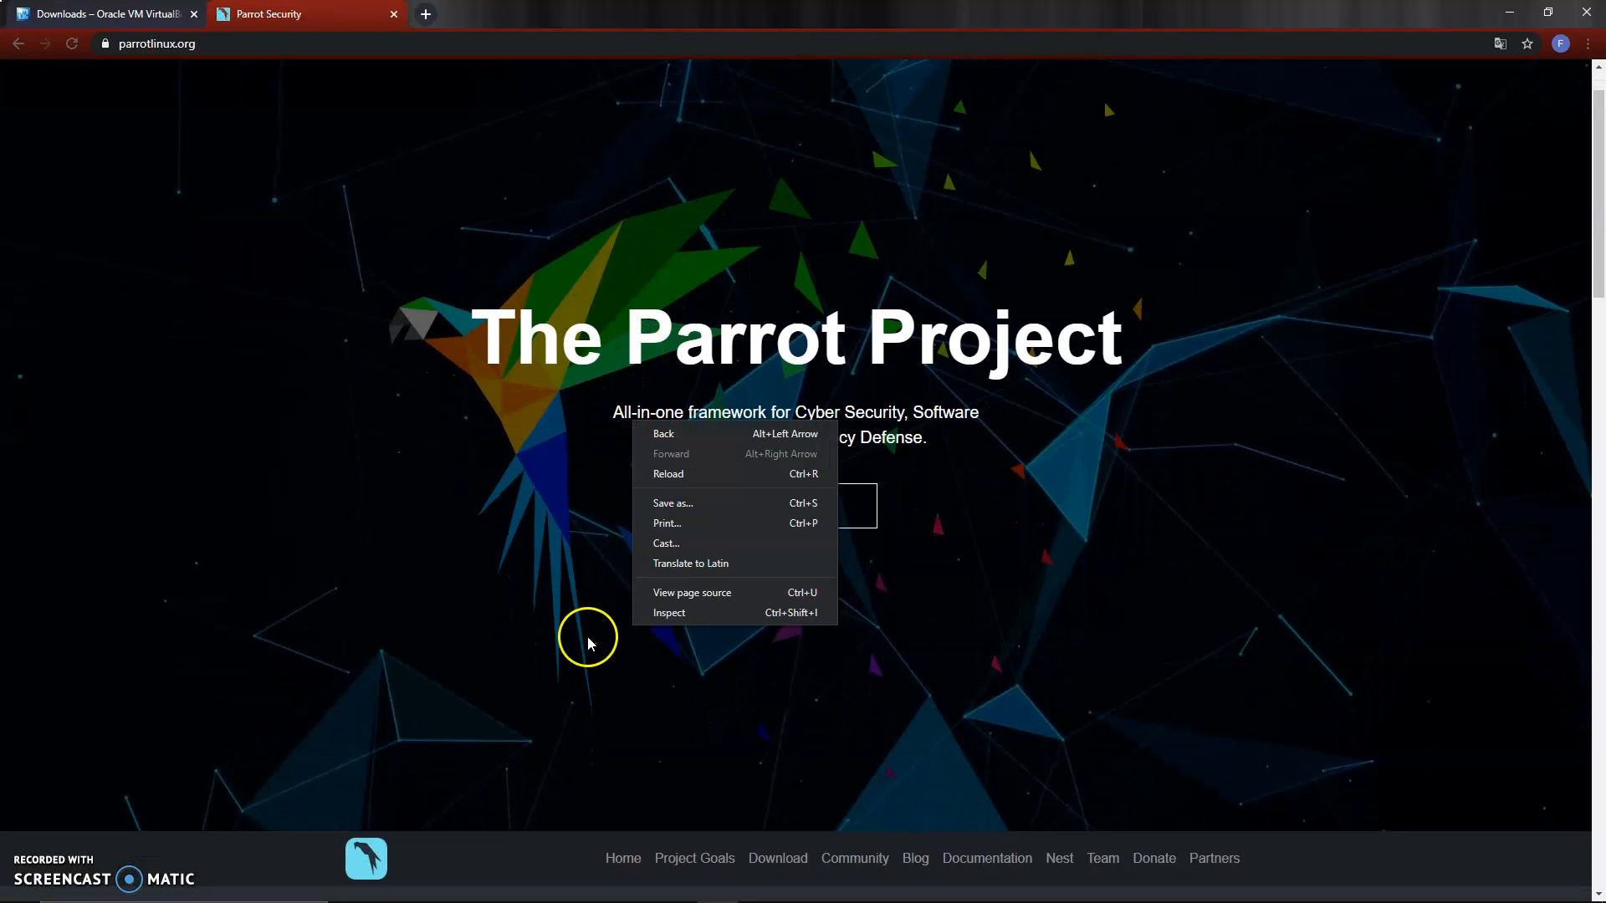
pyautogui.scroll(-3, 587, 638)
pyautogui.scroll(-3, 587, 639)
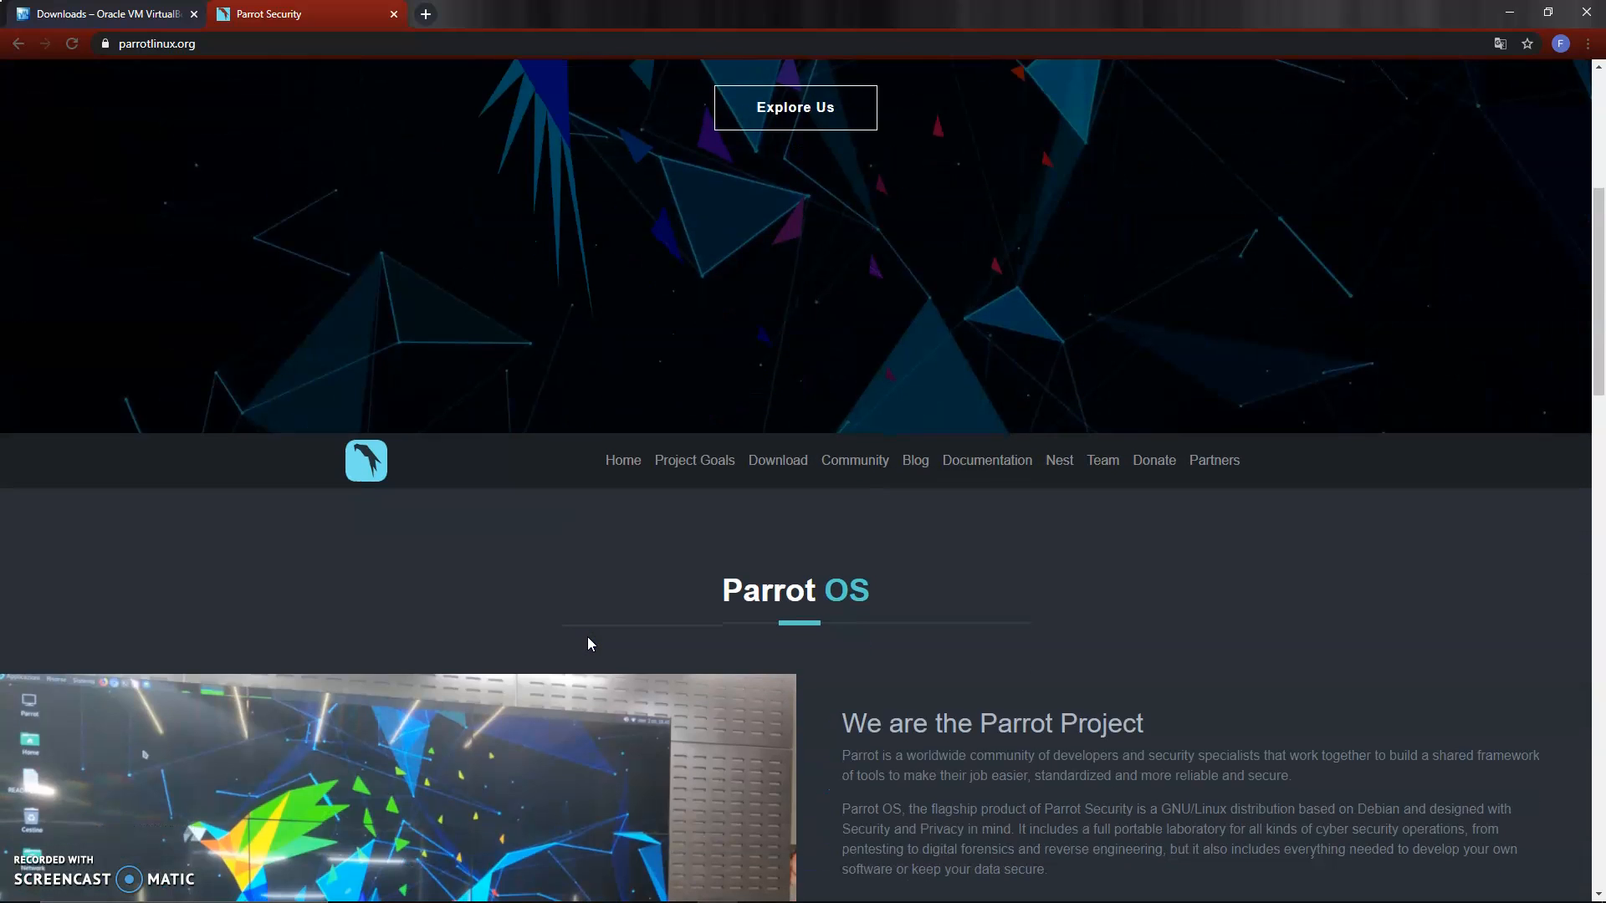
pyautogui.scroll(-3, 736, 556)
pyautogui.scroll(-1, 737, 552)
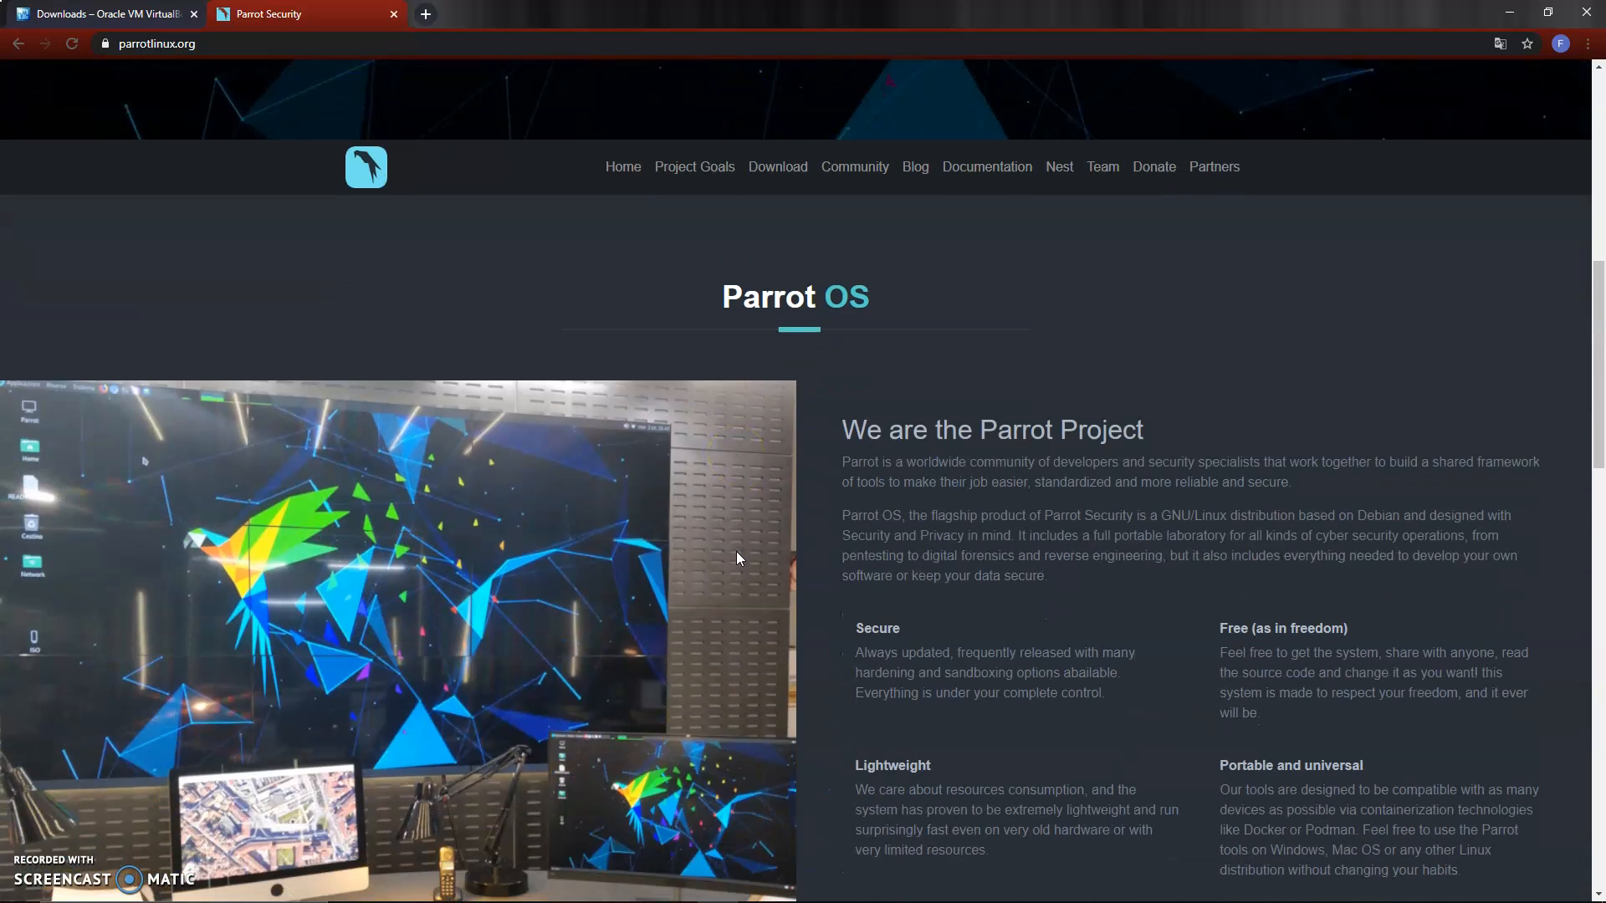
pyautogui.click(791, 178)
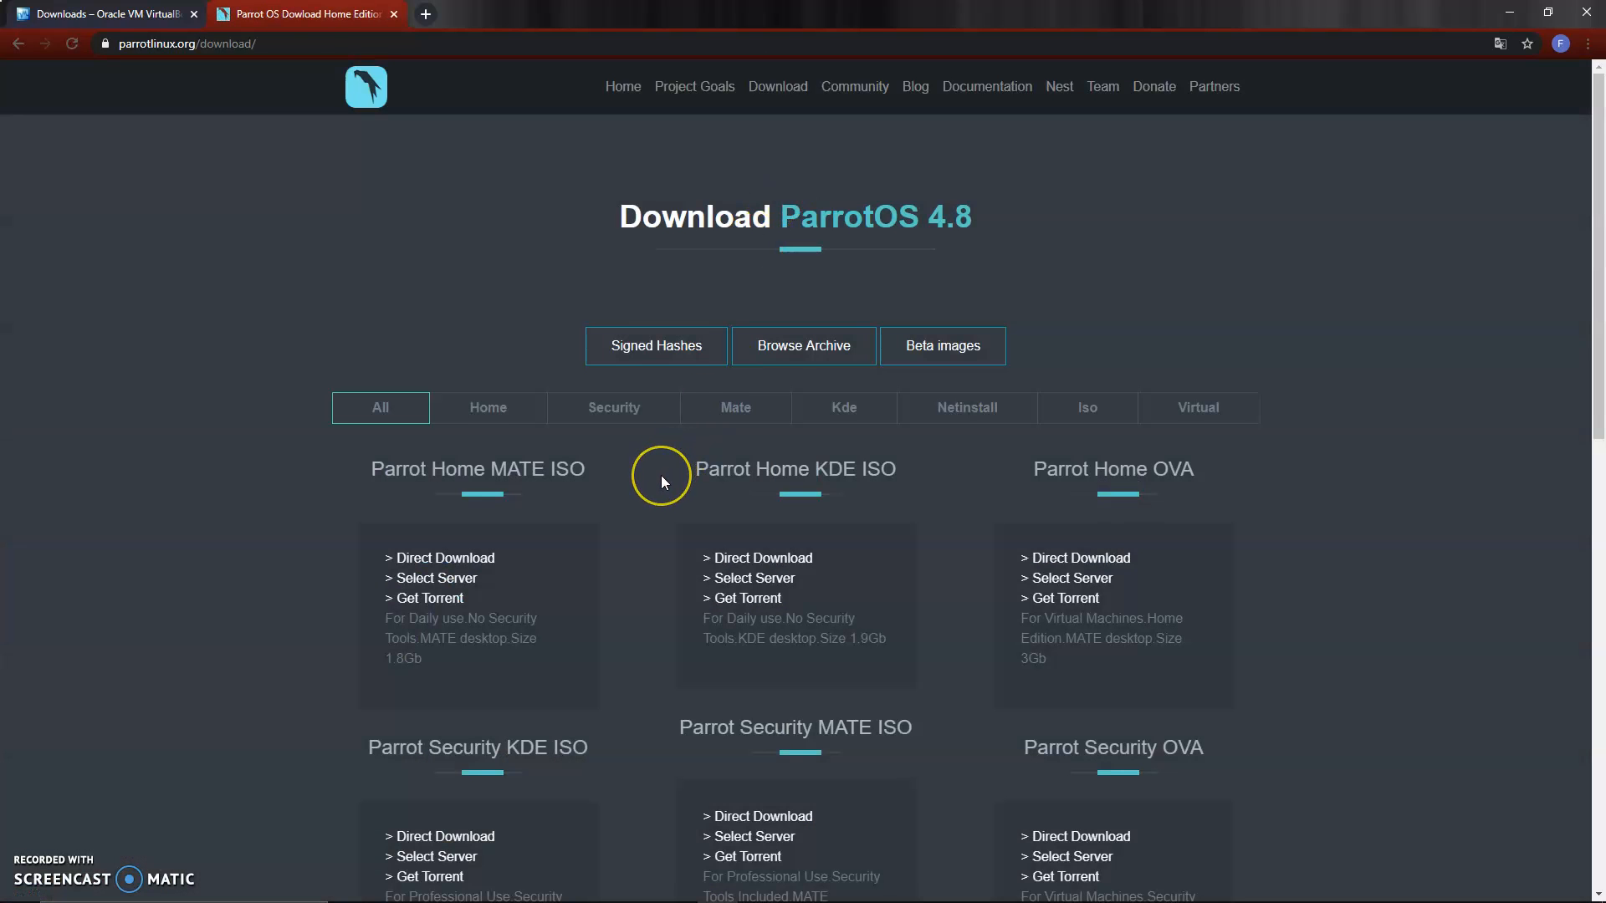
# - Look through the ParrotOS 4.8 images and filter the list to the Security editions
pyautogui.scroll(-3, 662, 477)
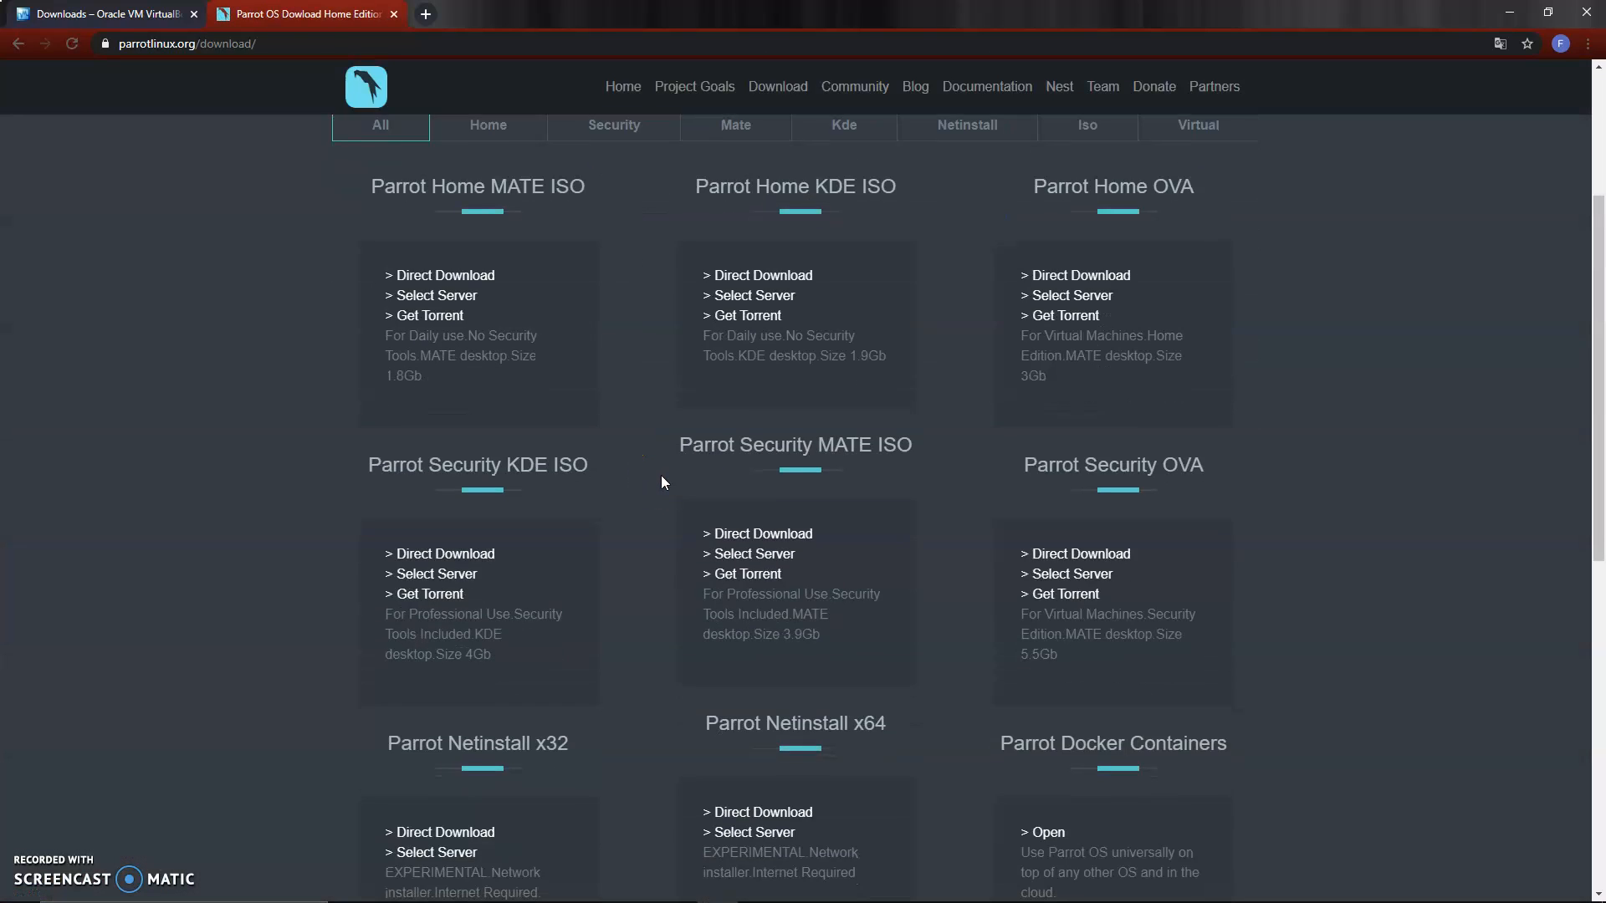
pyautogui.scroll(-3, 662, 478)
pyautogui.scroll(3, 662, 480)
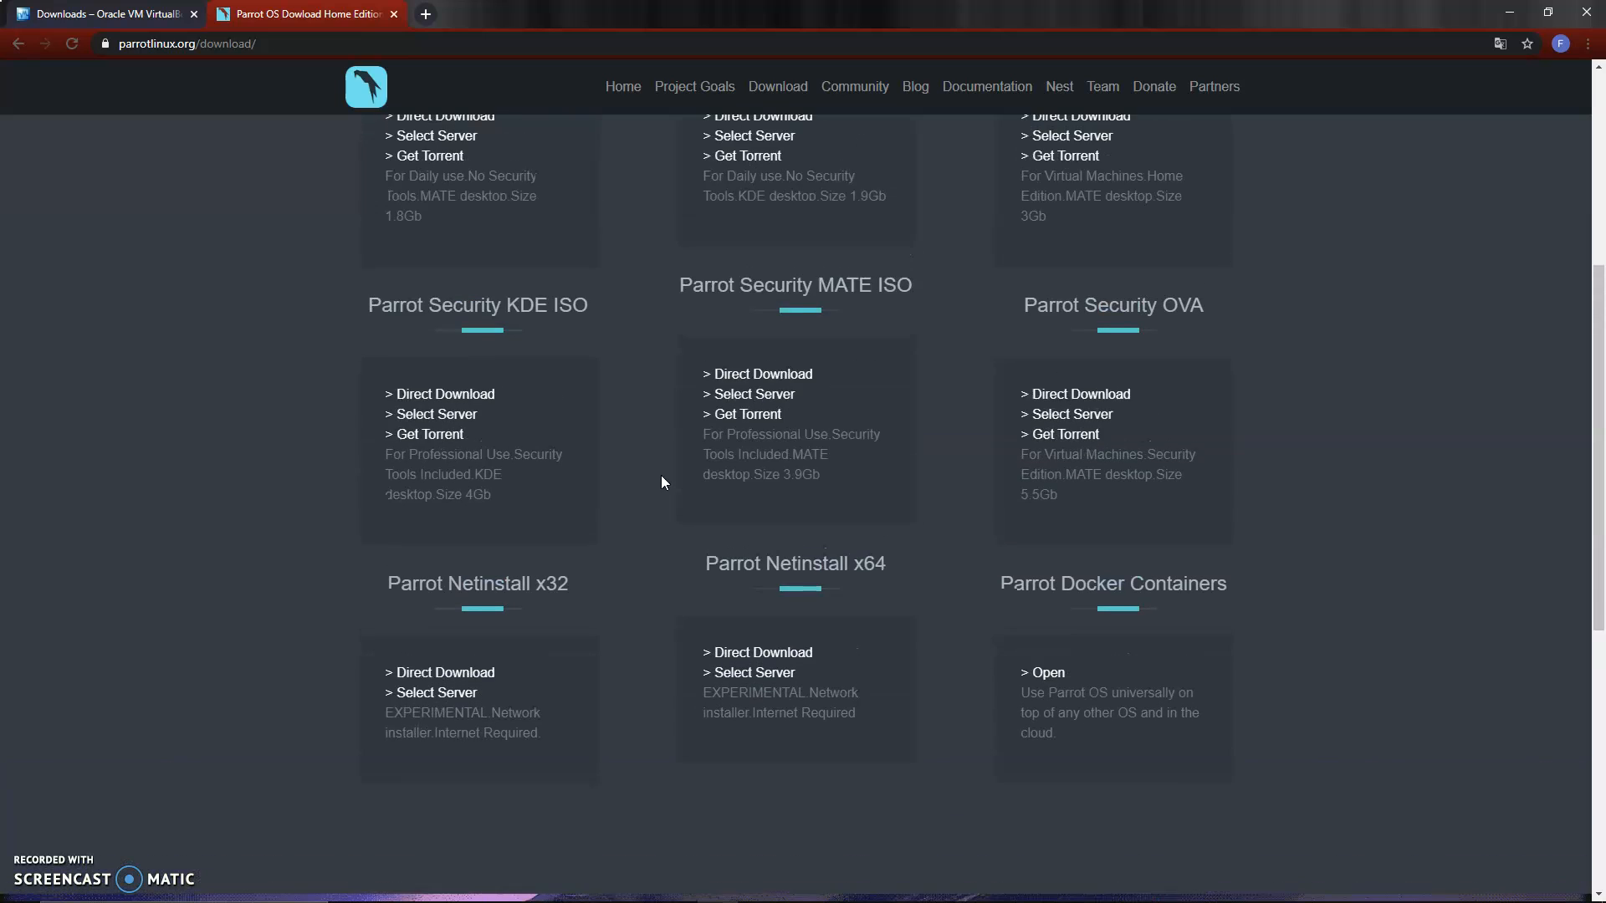
pyautogui.scroll(1, 661, 480)
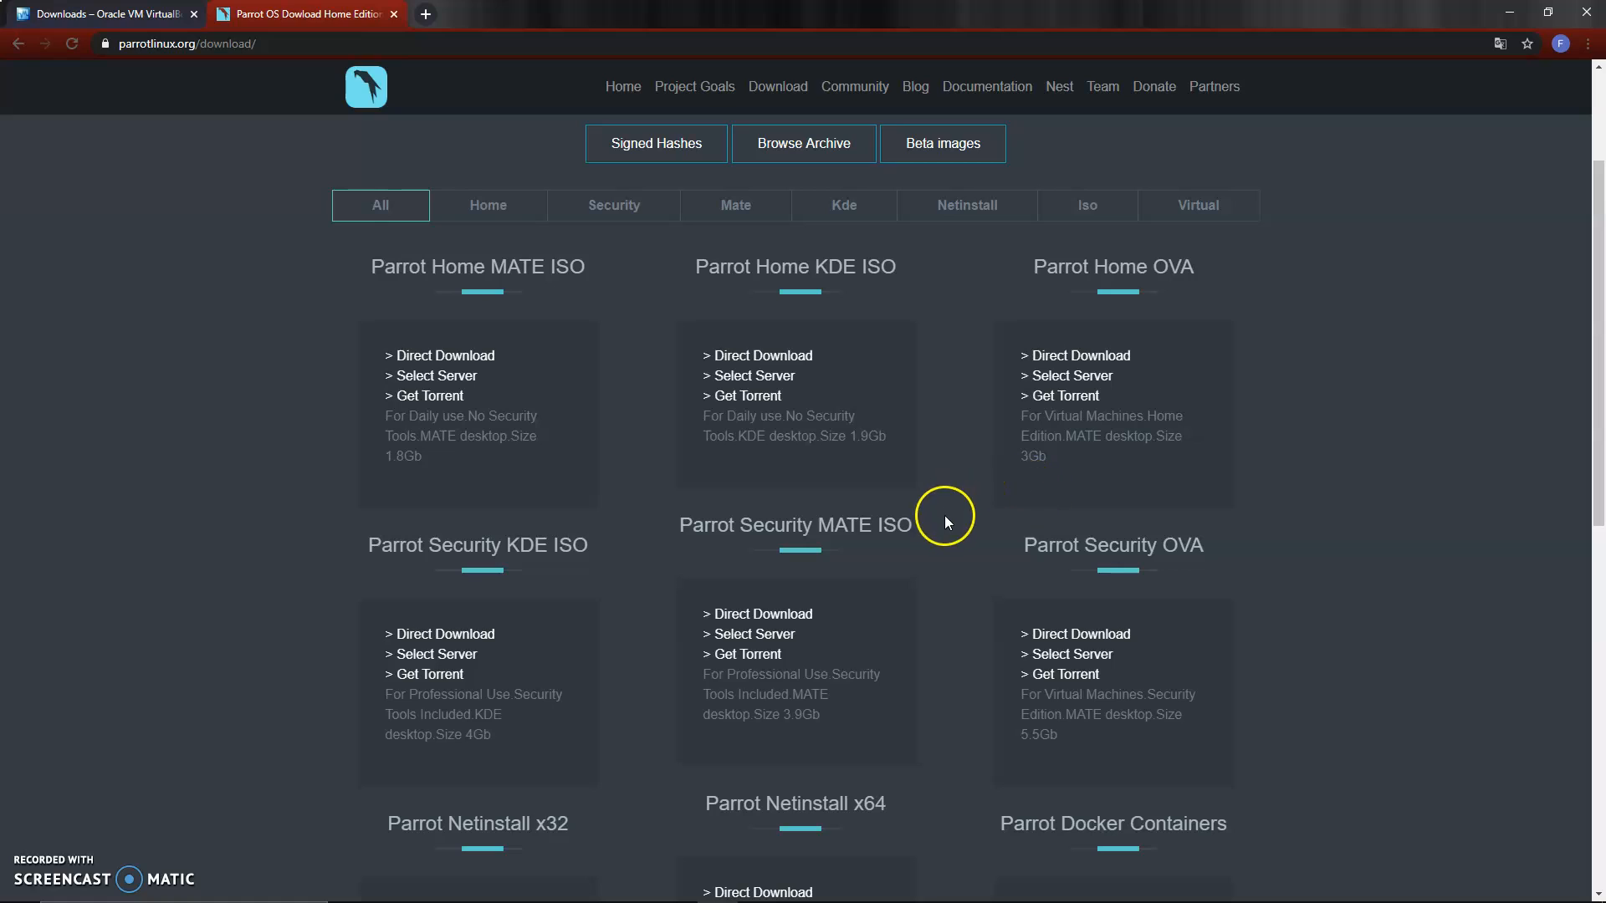
pyautogui.scroll(1, 951, 520)
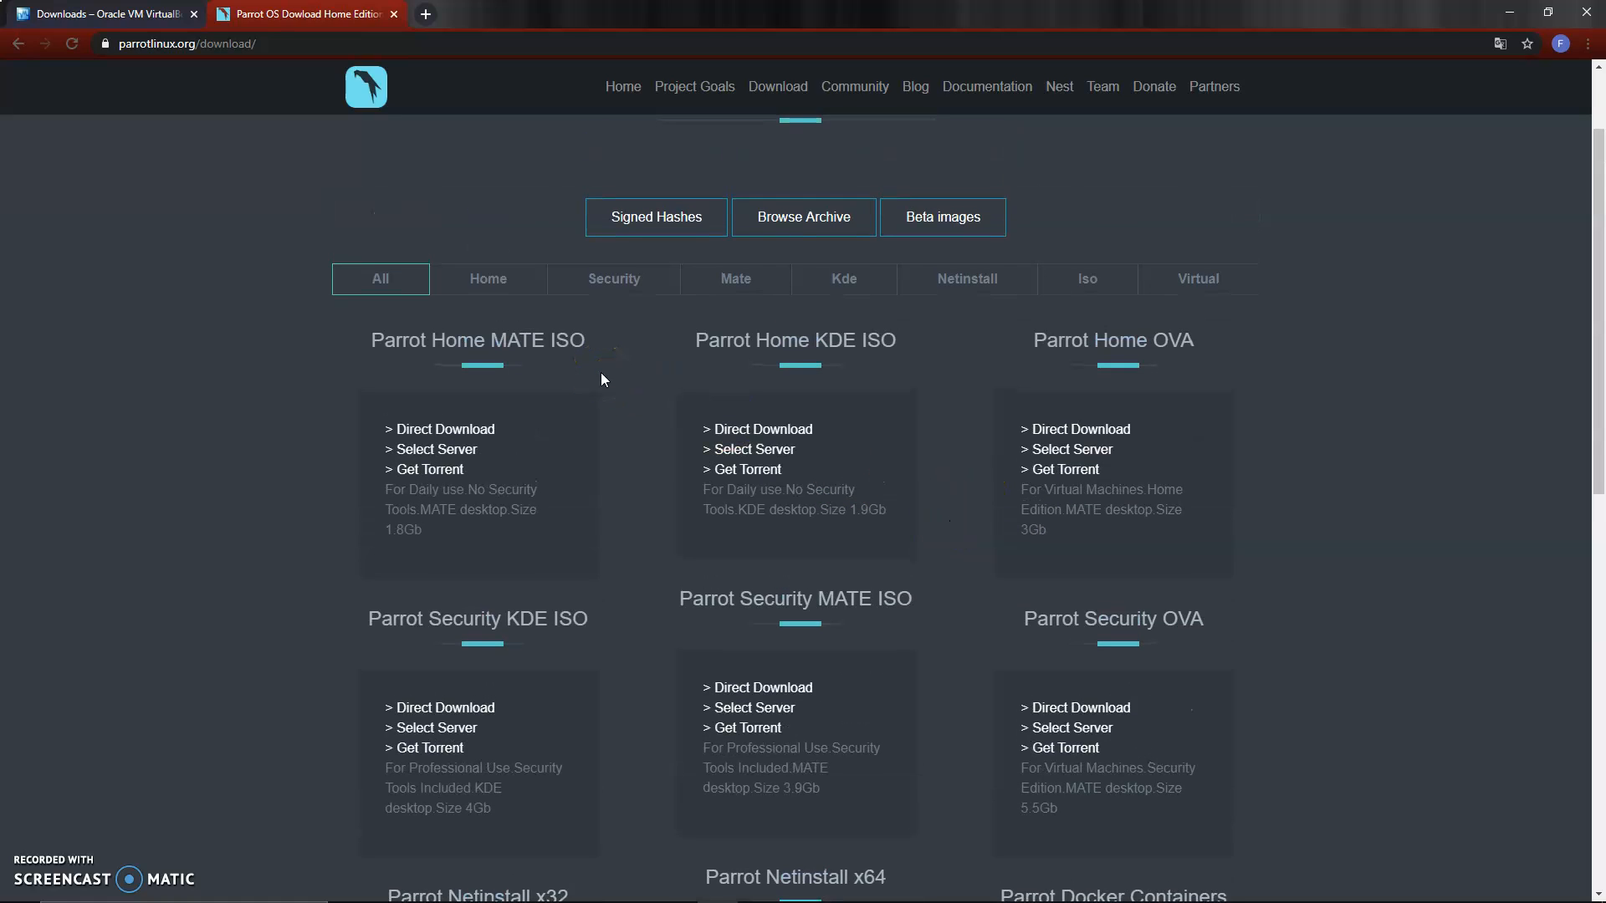
pyautogui.click(631, 288)
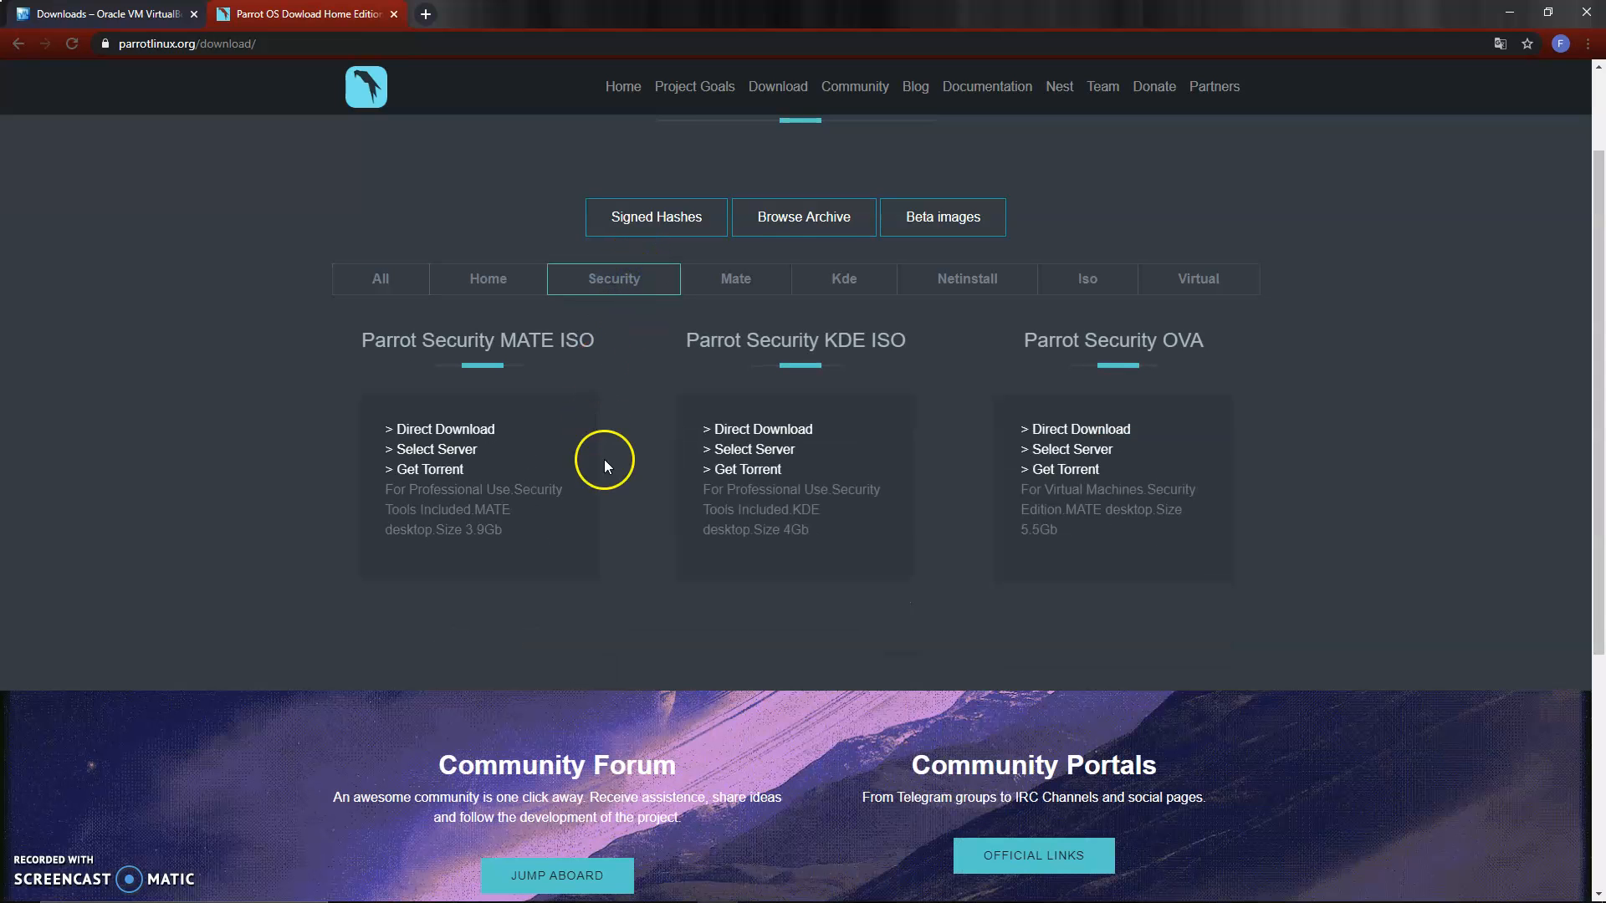
pyautogui.scroll(-1, 631, 518)
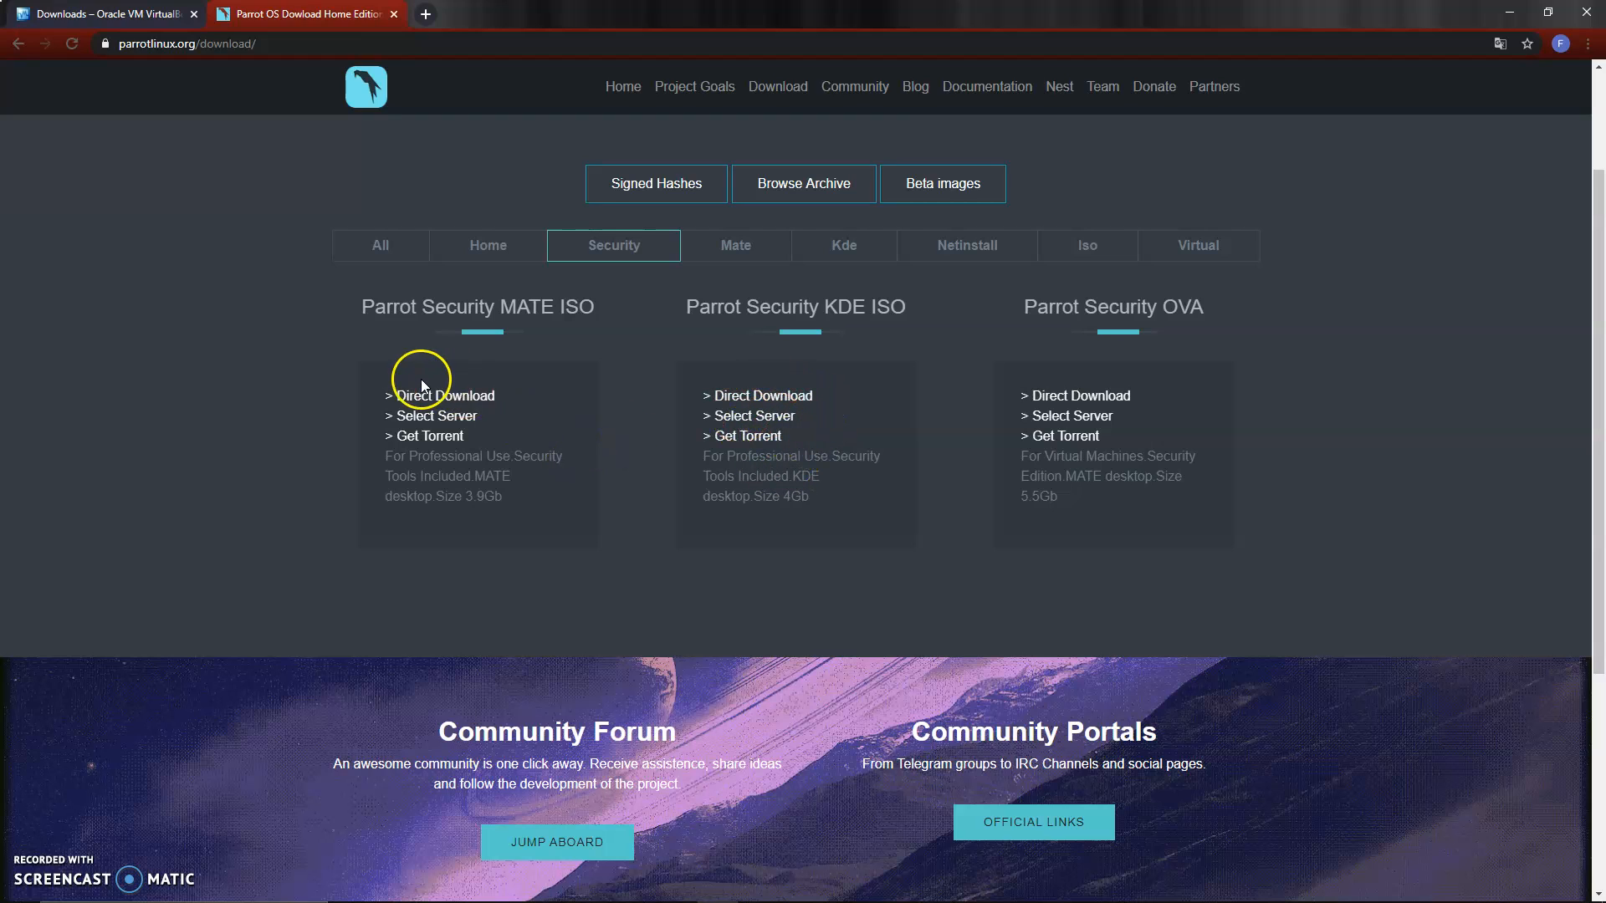
pyautogui.click(789, 400)
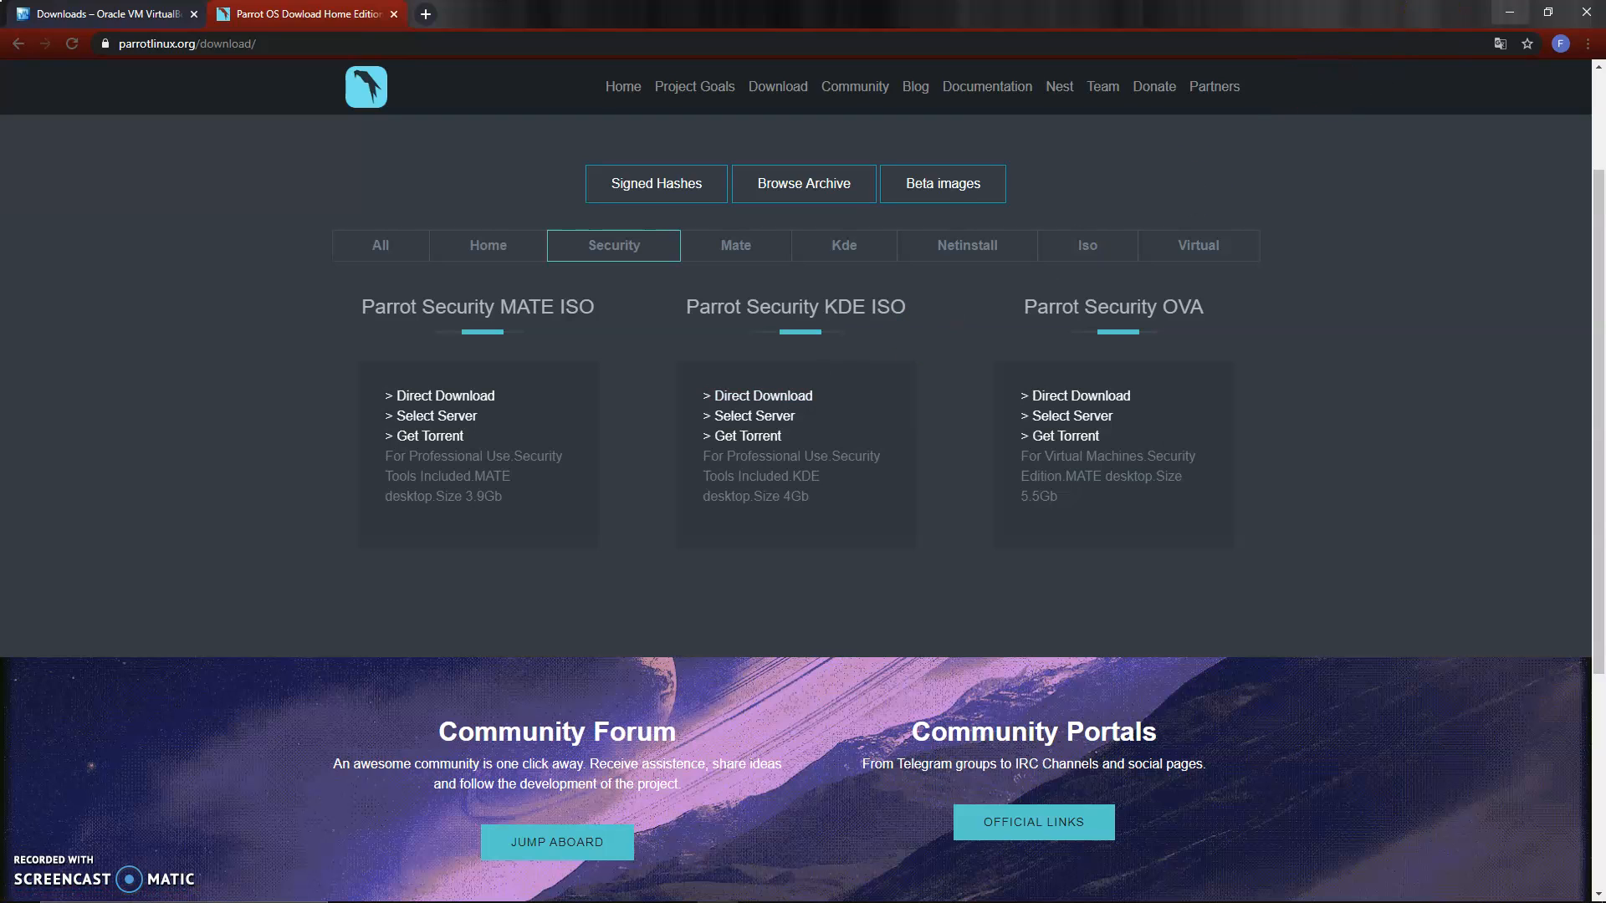
# - Minimize the browser, launch Oracle VM VirtualBox and make its manager window taller
pyautogui.click(1509, 12)
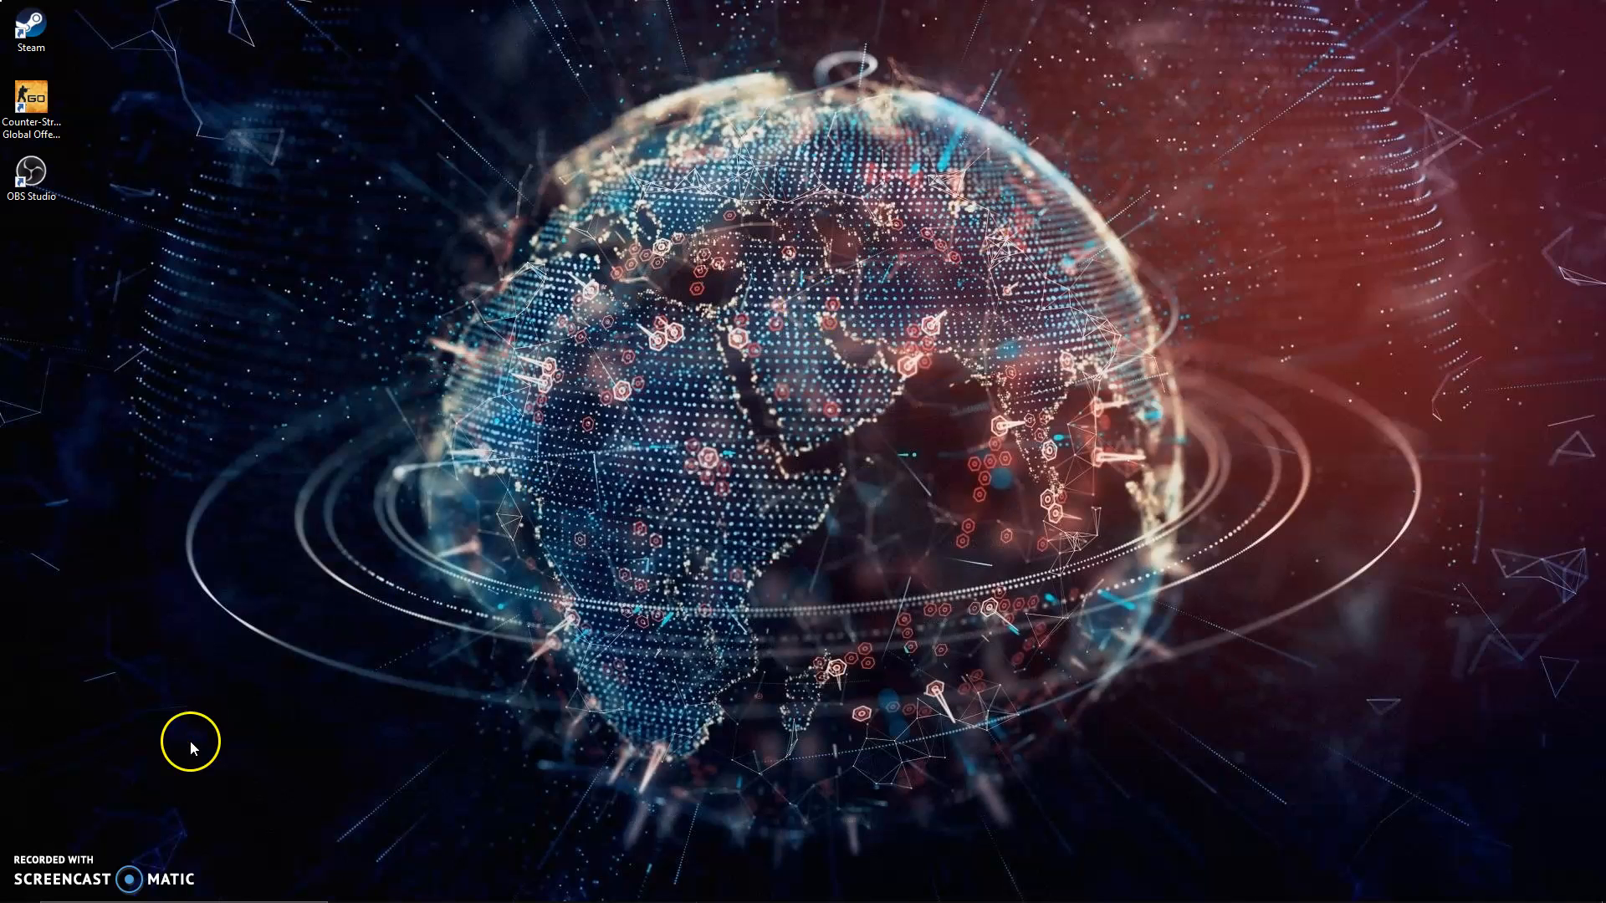
pyautogui.click(189, 894)
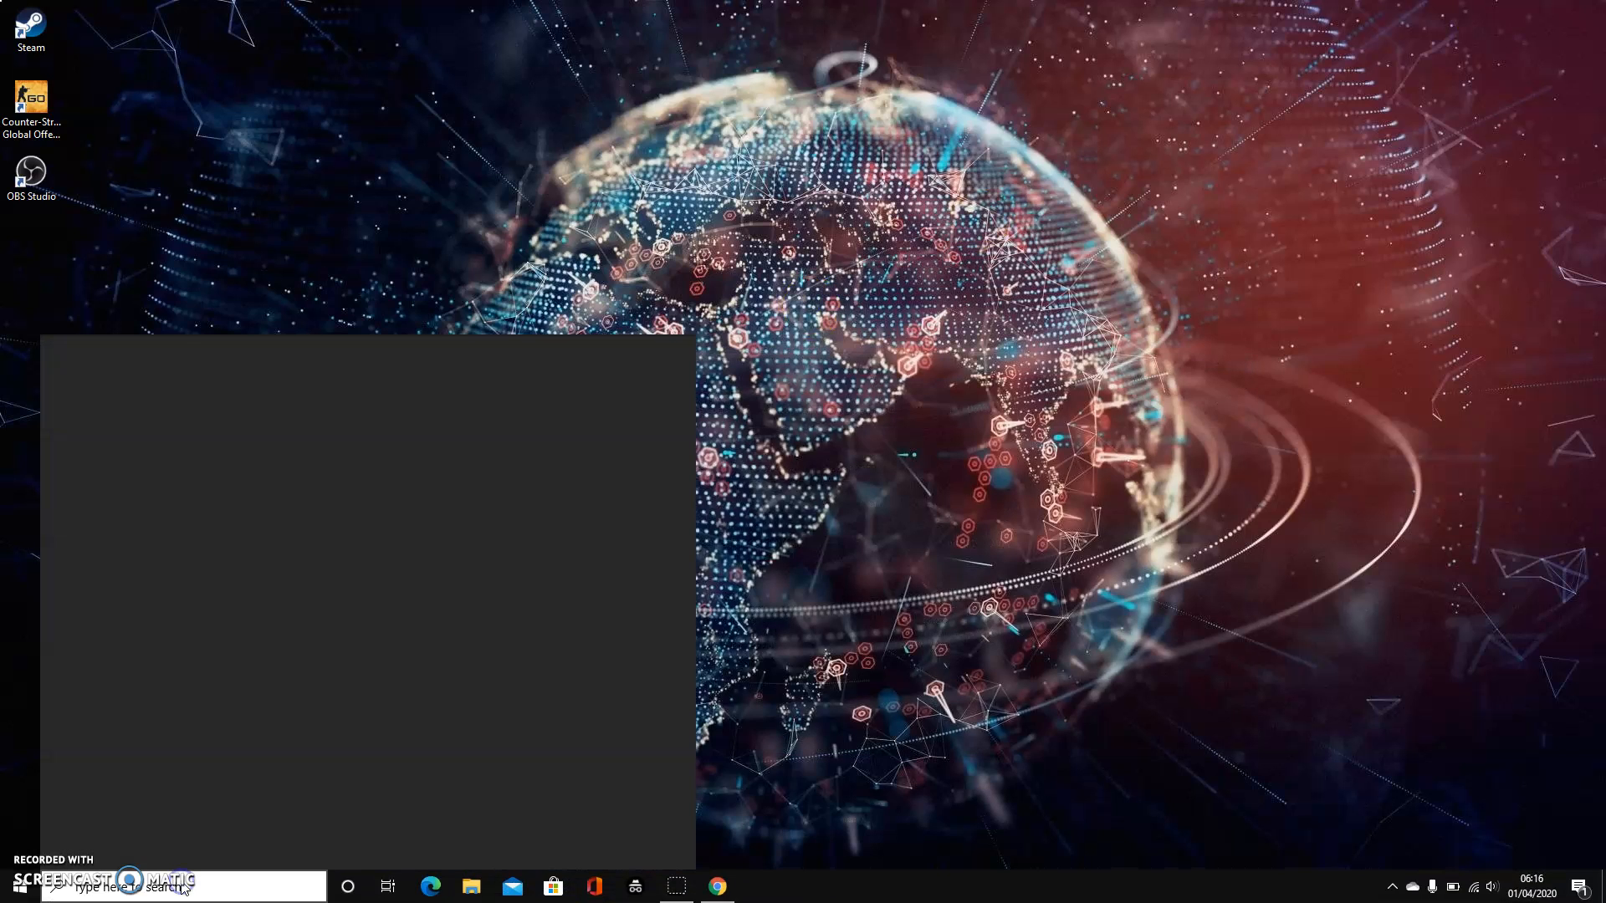
pyautogui.write('vir')
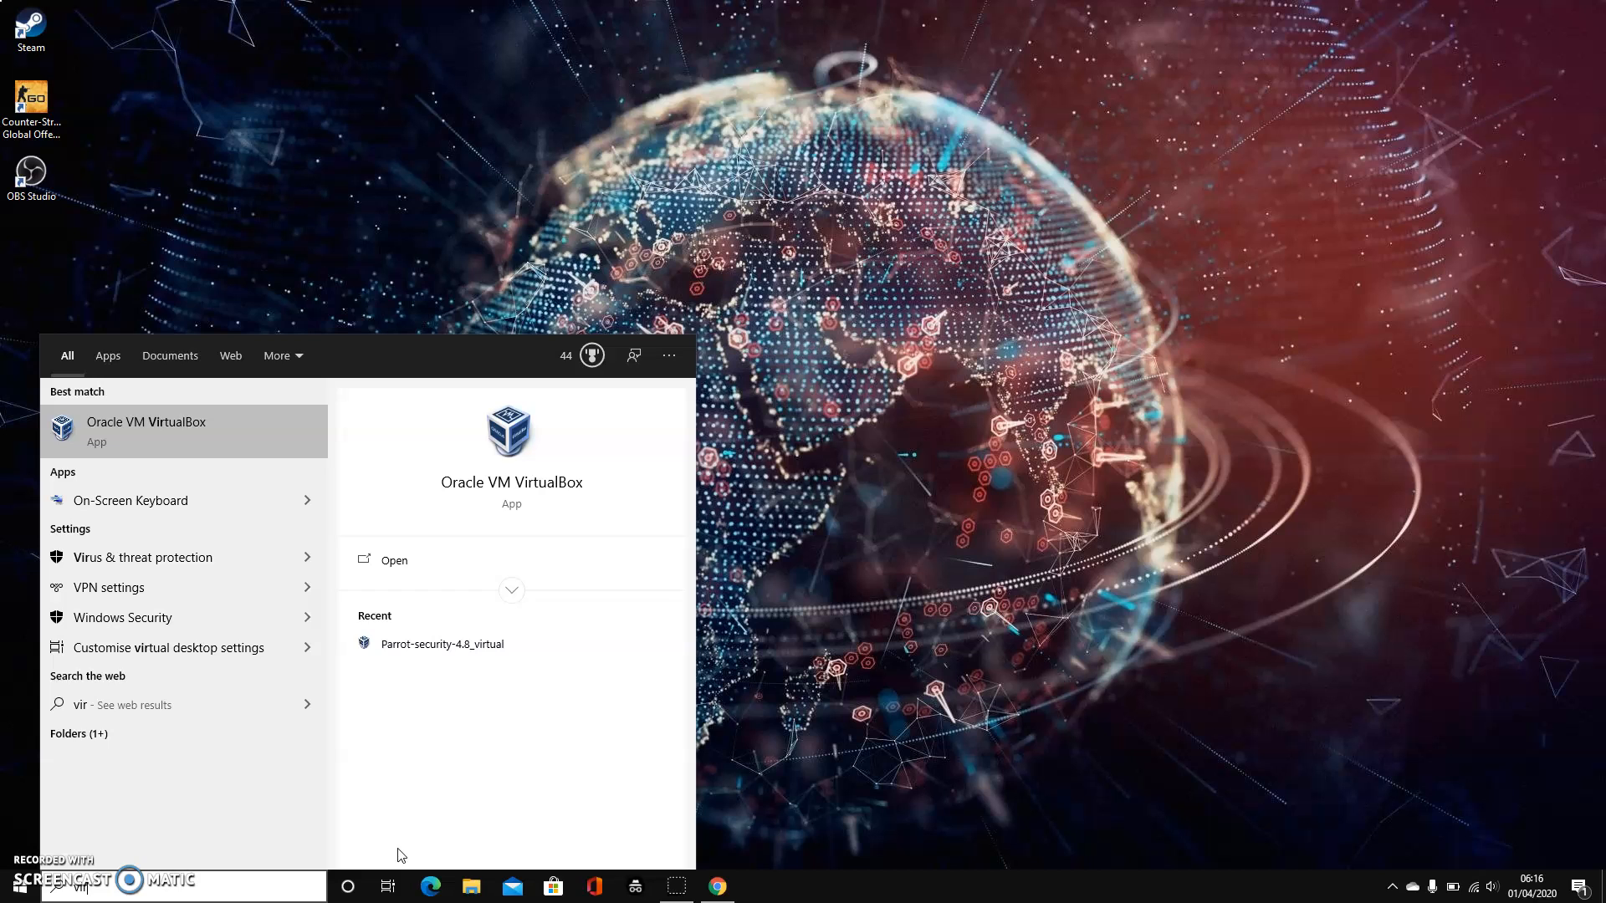
pyautogui.press('Return')
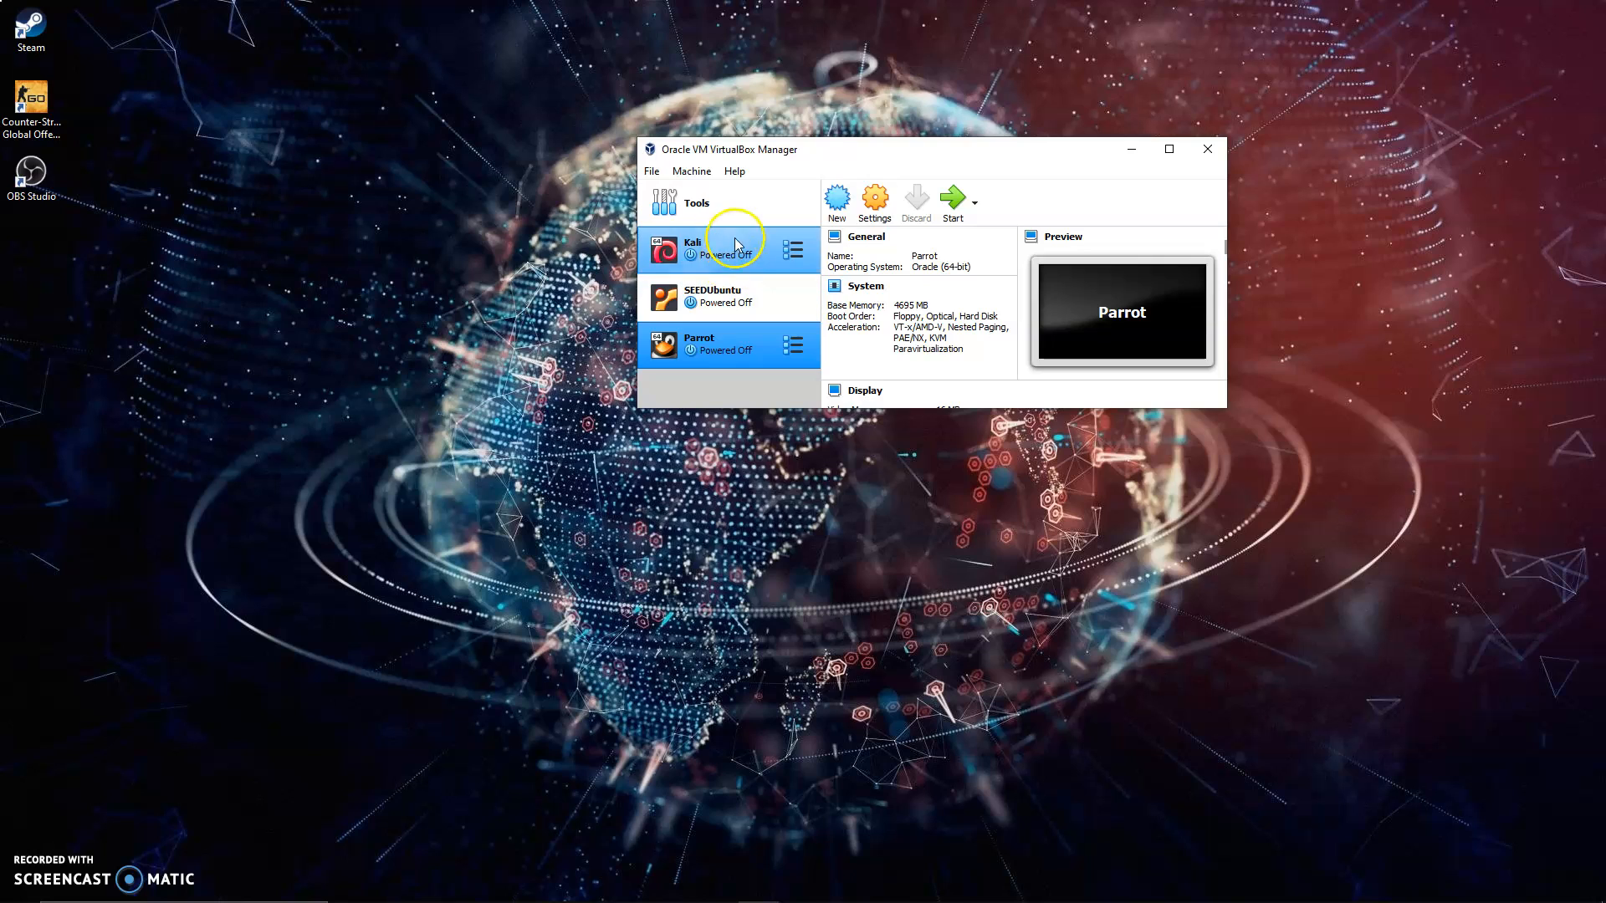
pyautogui.click(736, 400)
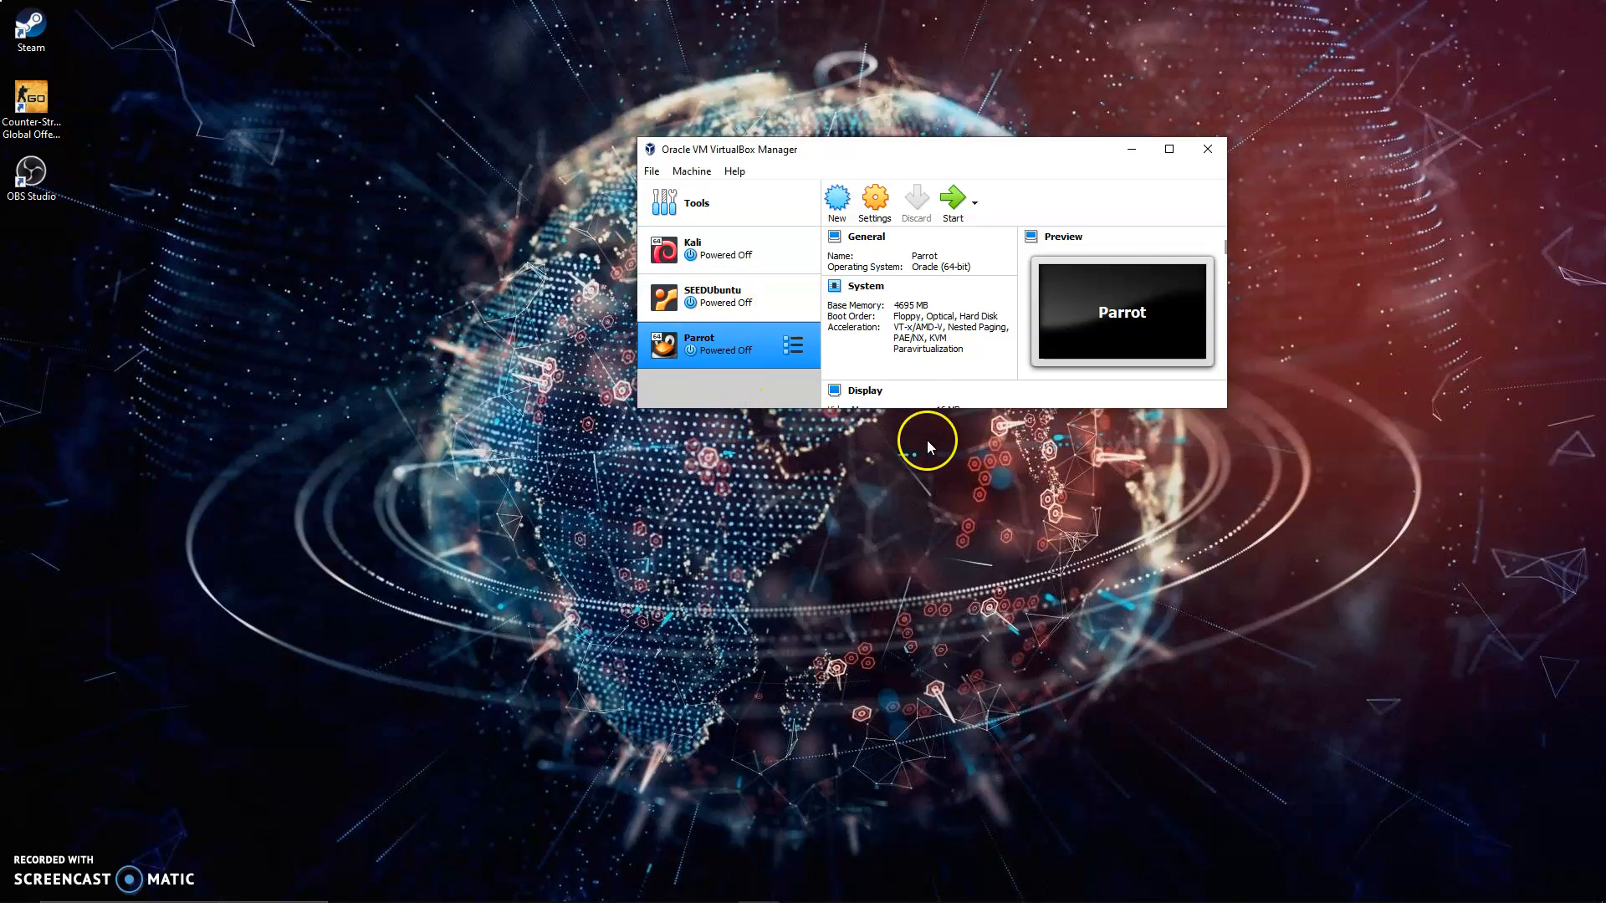
pyautogui.moveTo(924, 409); pyautogui.dragTo(928, 516)
# - Start a new virtual machine named "Parrot Os" with type Linux and version Oracle (64-bit), and continue to the memory size page
pyautogui.click(839, 200)
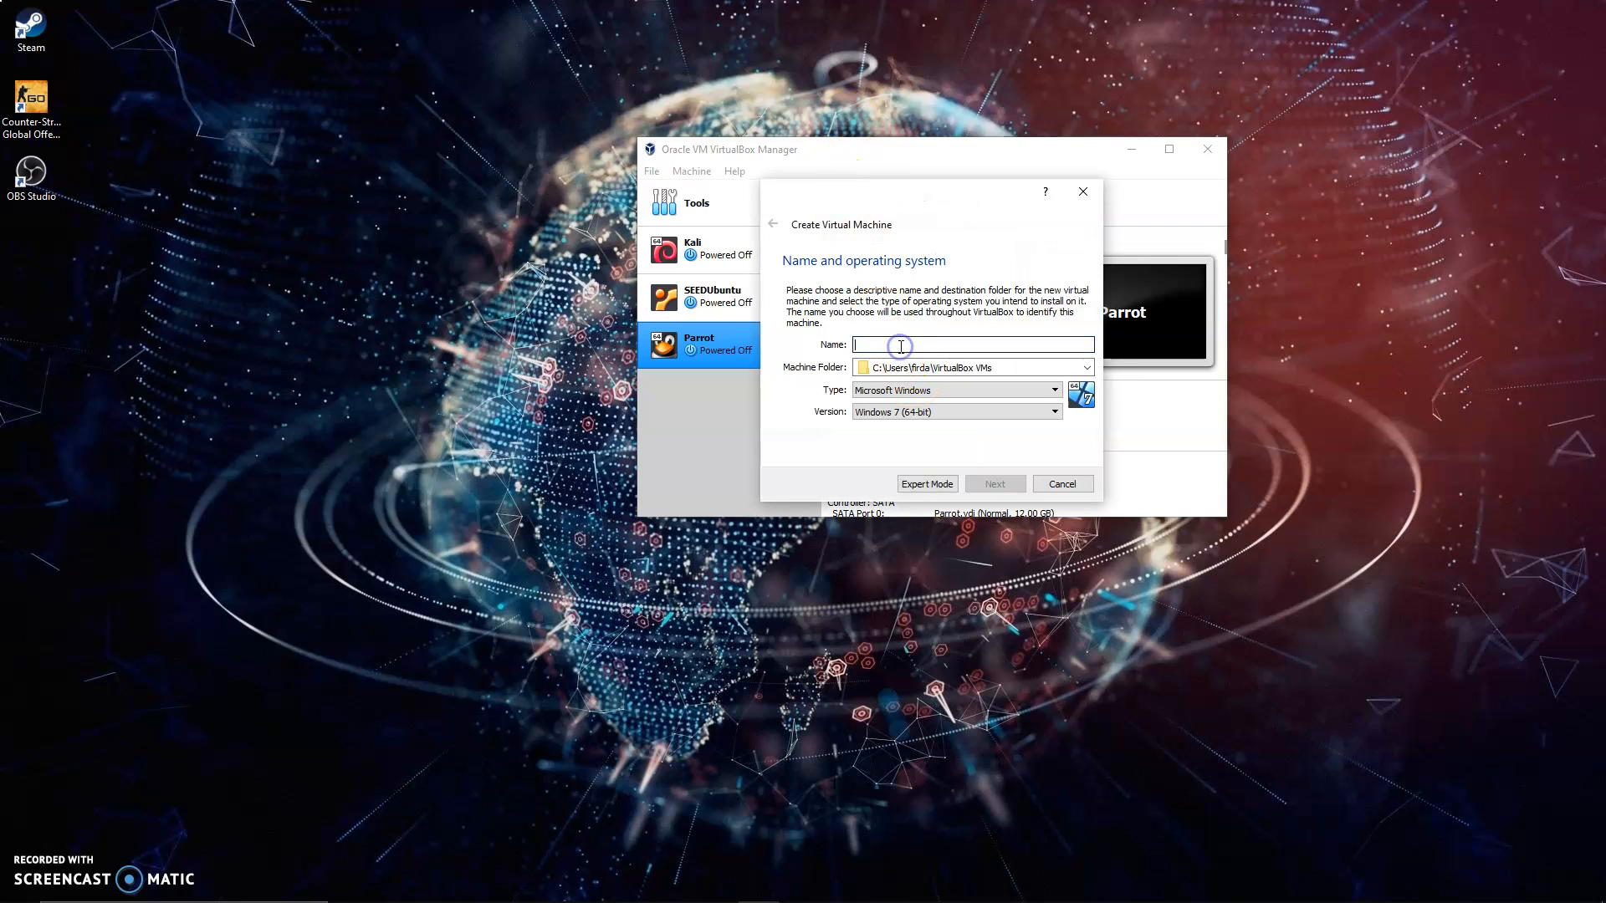
pyautogui.write('Parrot Os')
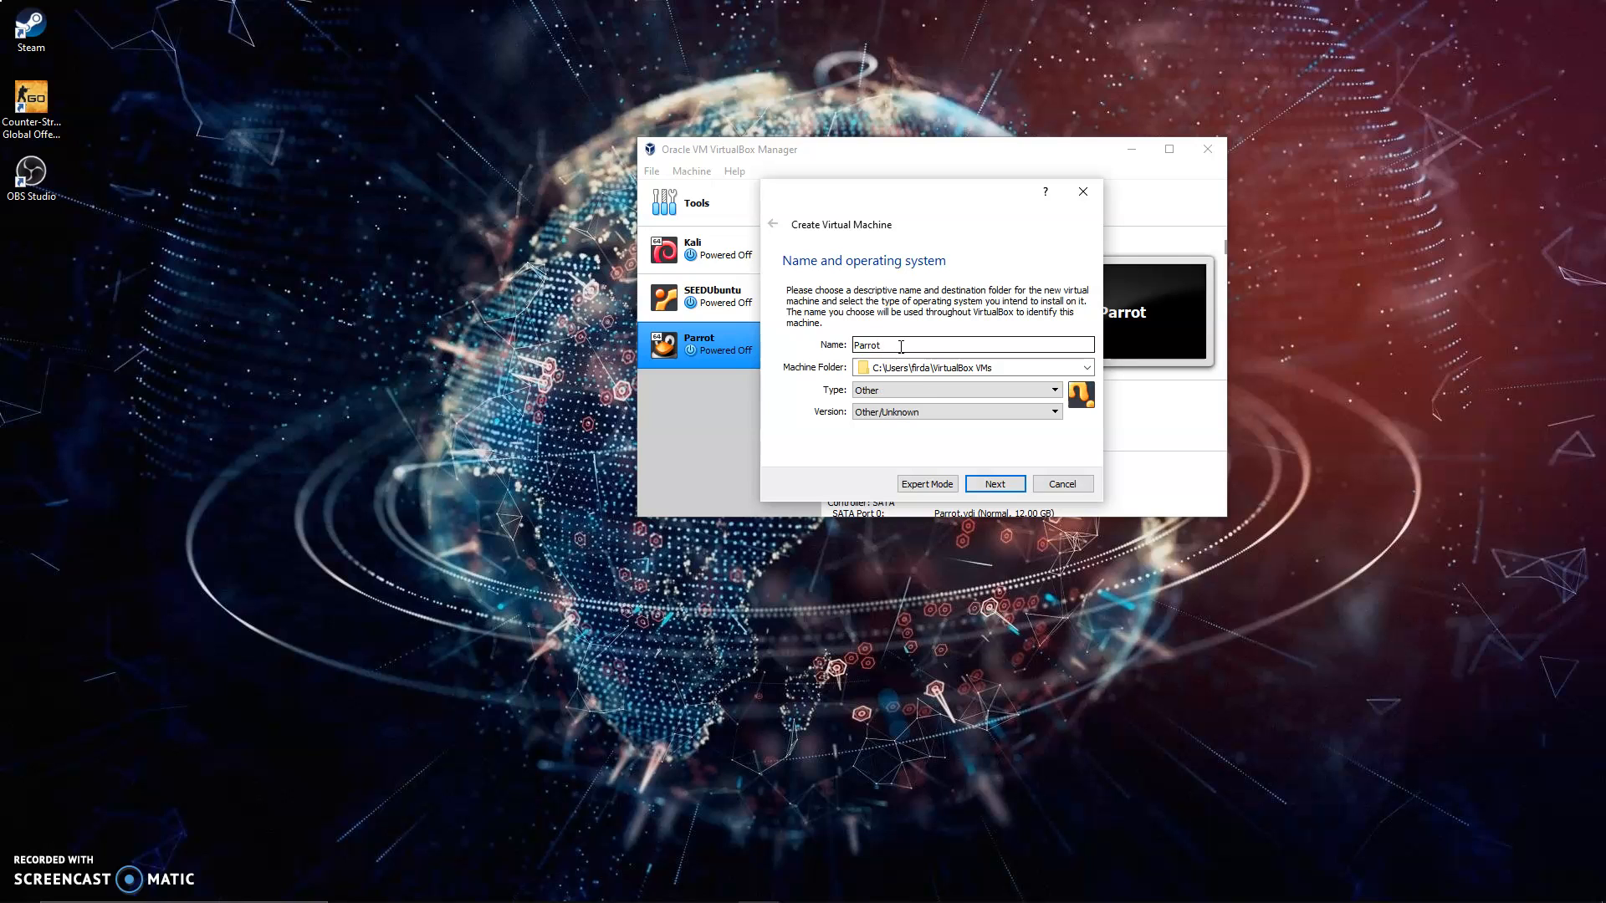
pyautogui.click(927, 393)
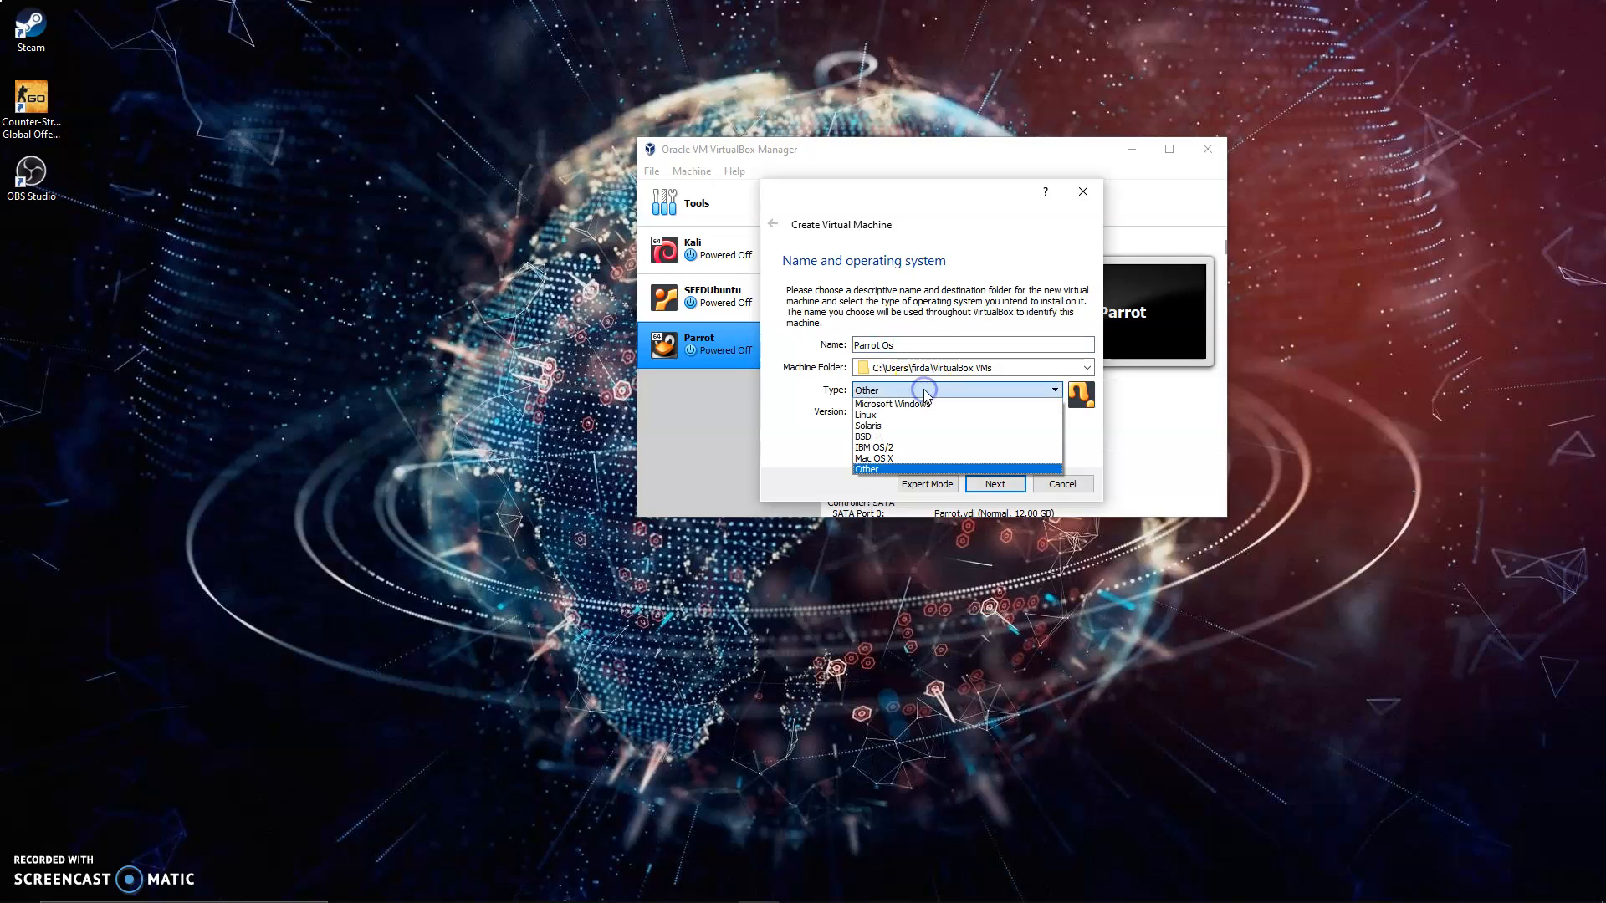
pyautogui.click(914, 416)
pyautogui.click(903, 419)
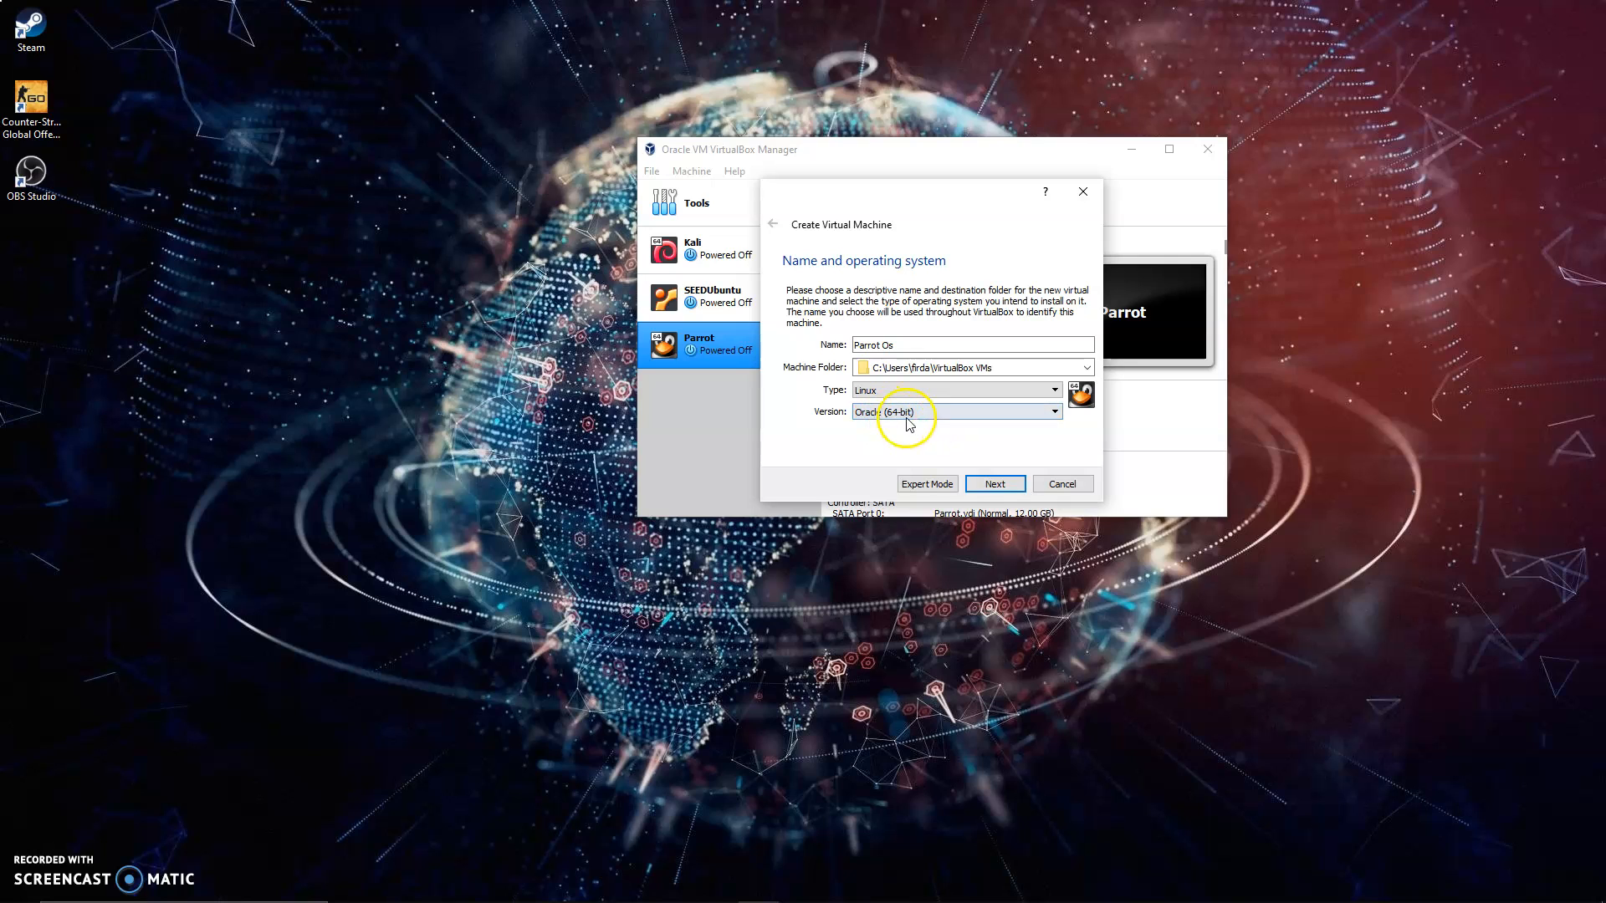
pyautogui.click(996, 485)
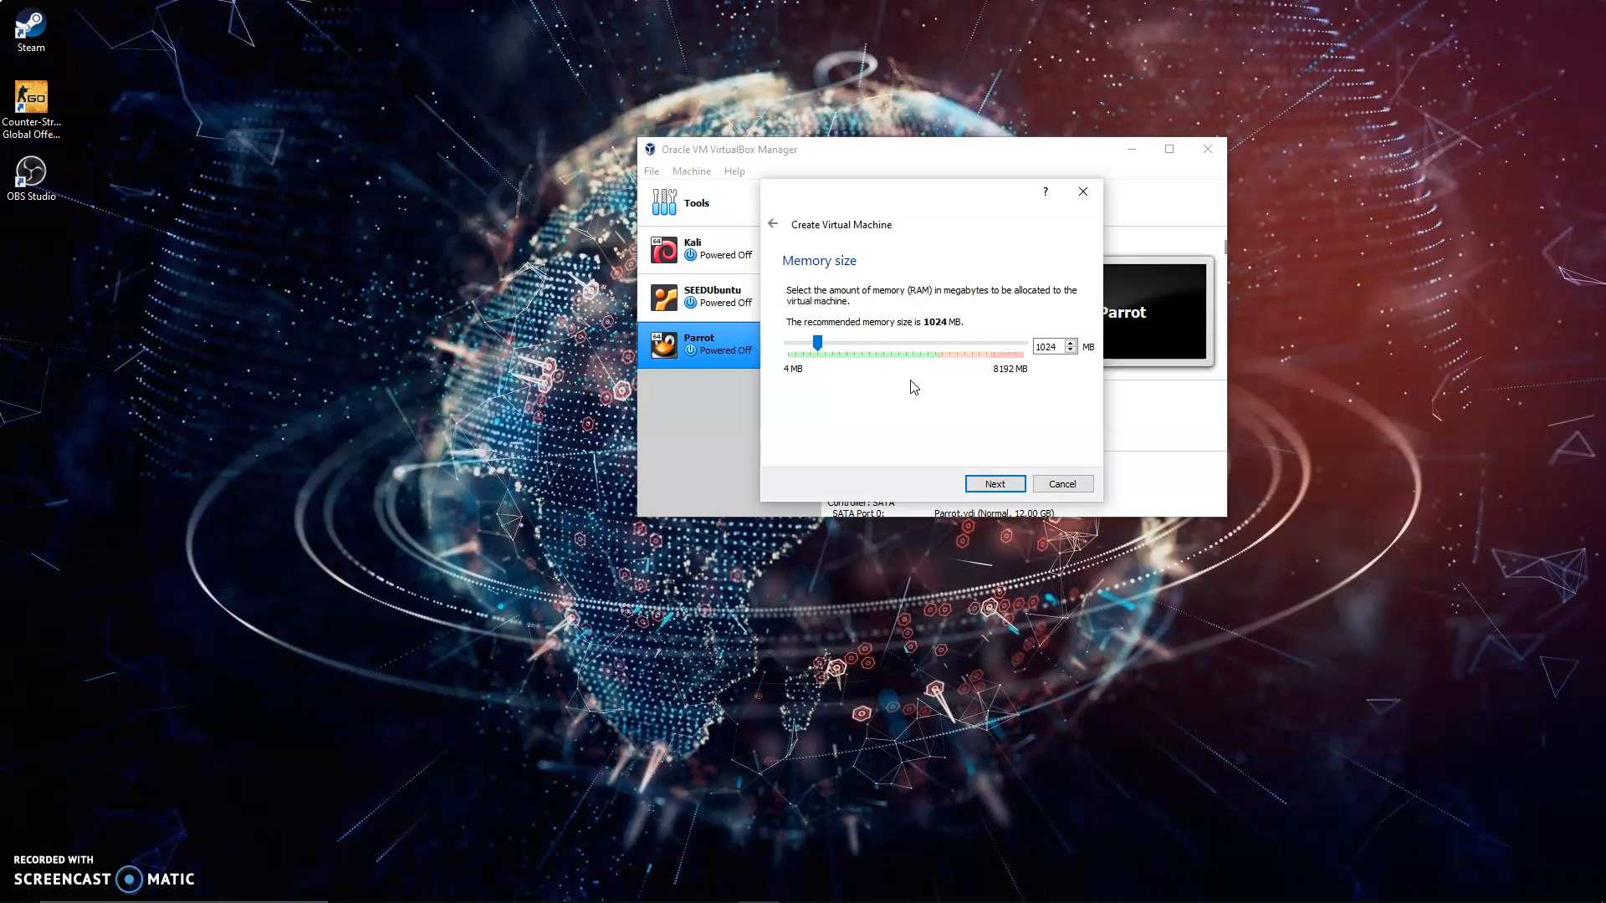
# - Set the new machine's memory size to 4096 MB and continue to the hard disk page
pyautogui.click(913, 351)
pyautogui.moveTo(819, 344); pyautogui.dragTo(910, 357)
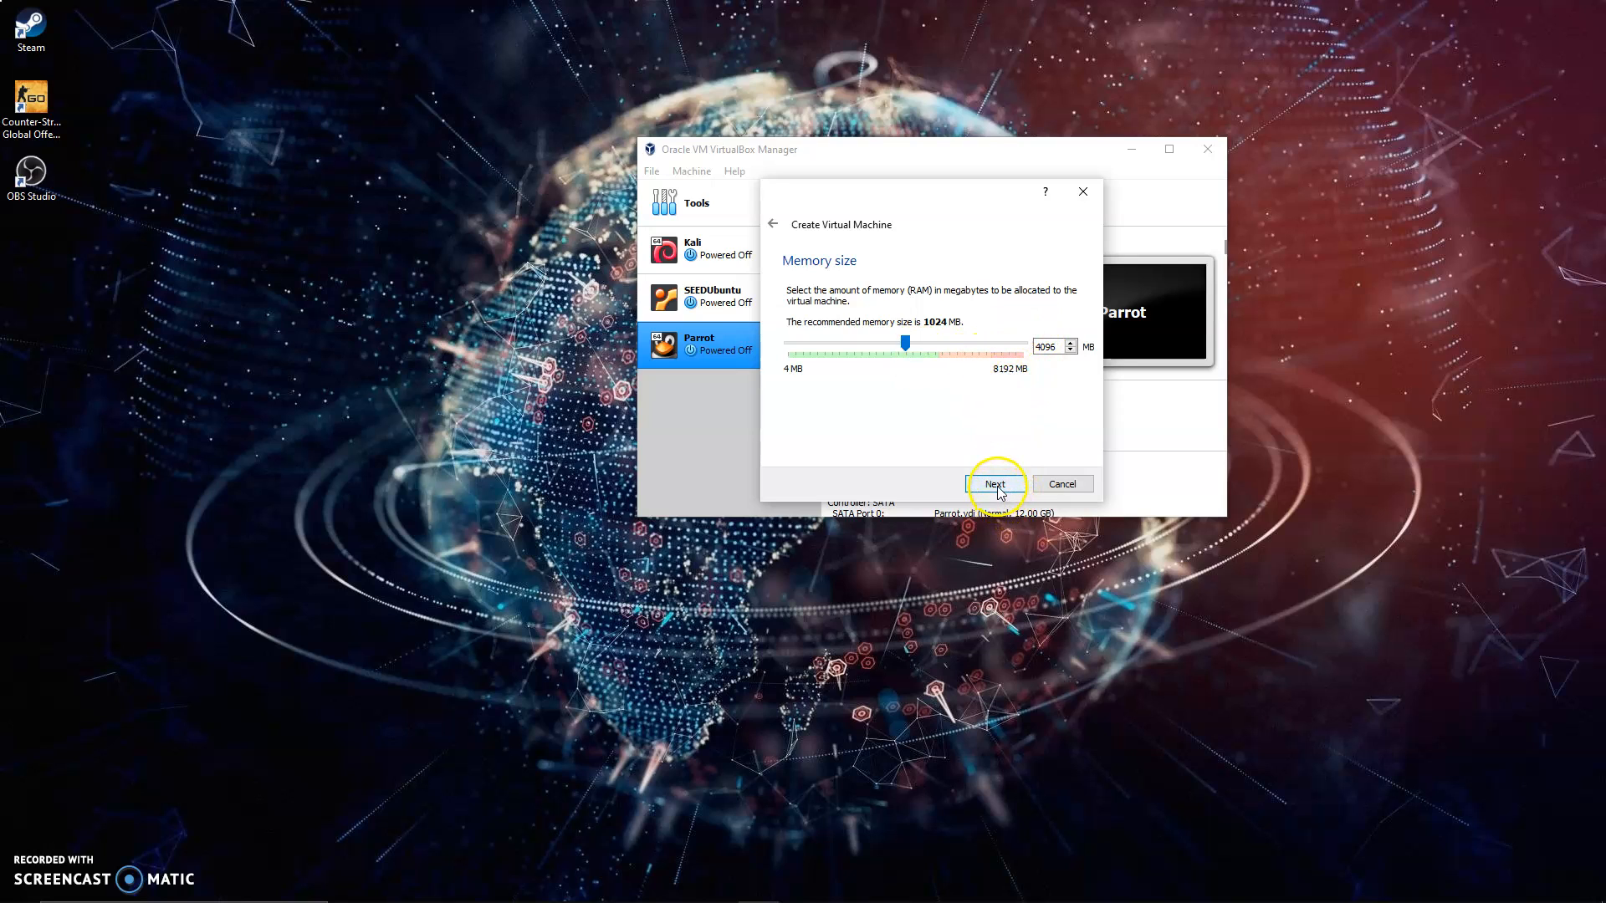
pyautogui.click(994, 484)
# - Create a new virtual hard disk of type VDI (VirtualBox Disk Image), dynamically allocated, with a size of 12.00 GB
pyautogui.click(995, 484)
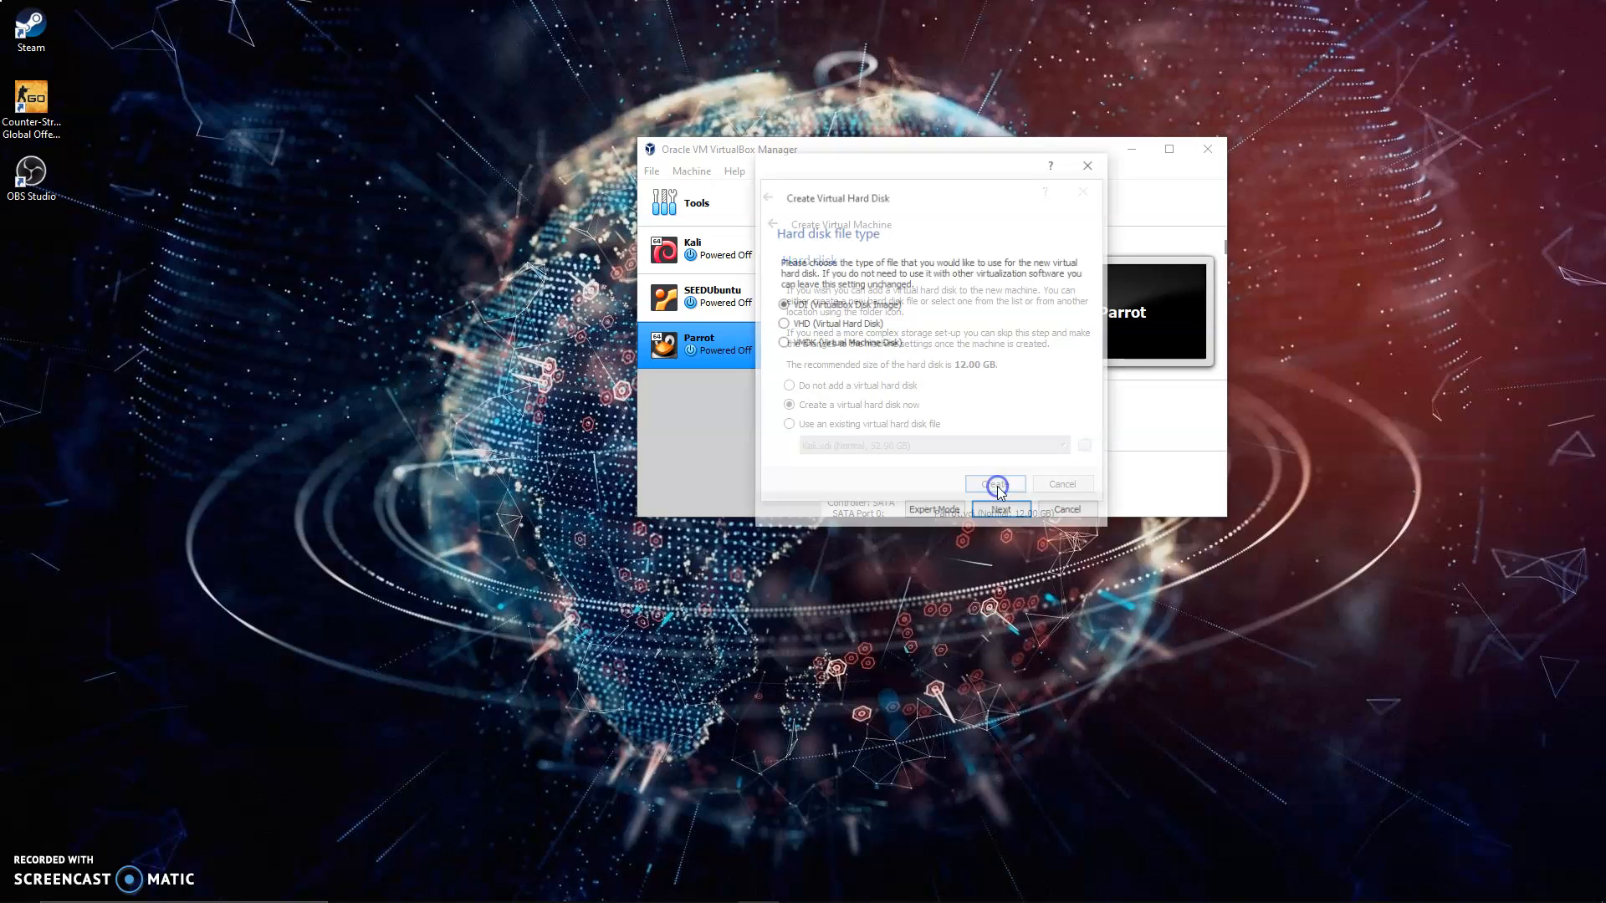
pyautogui.click(835, 311)
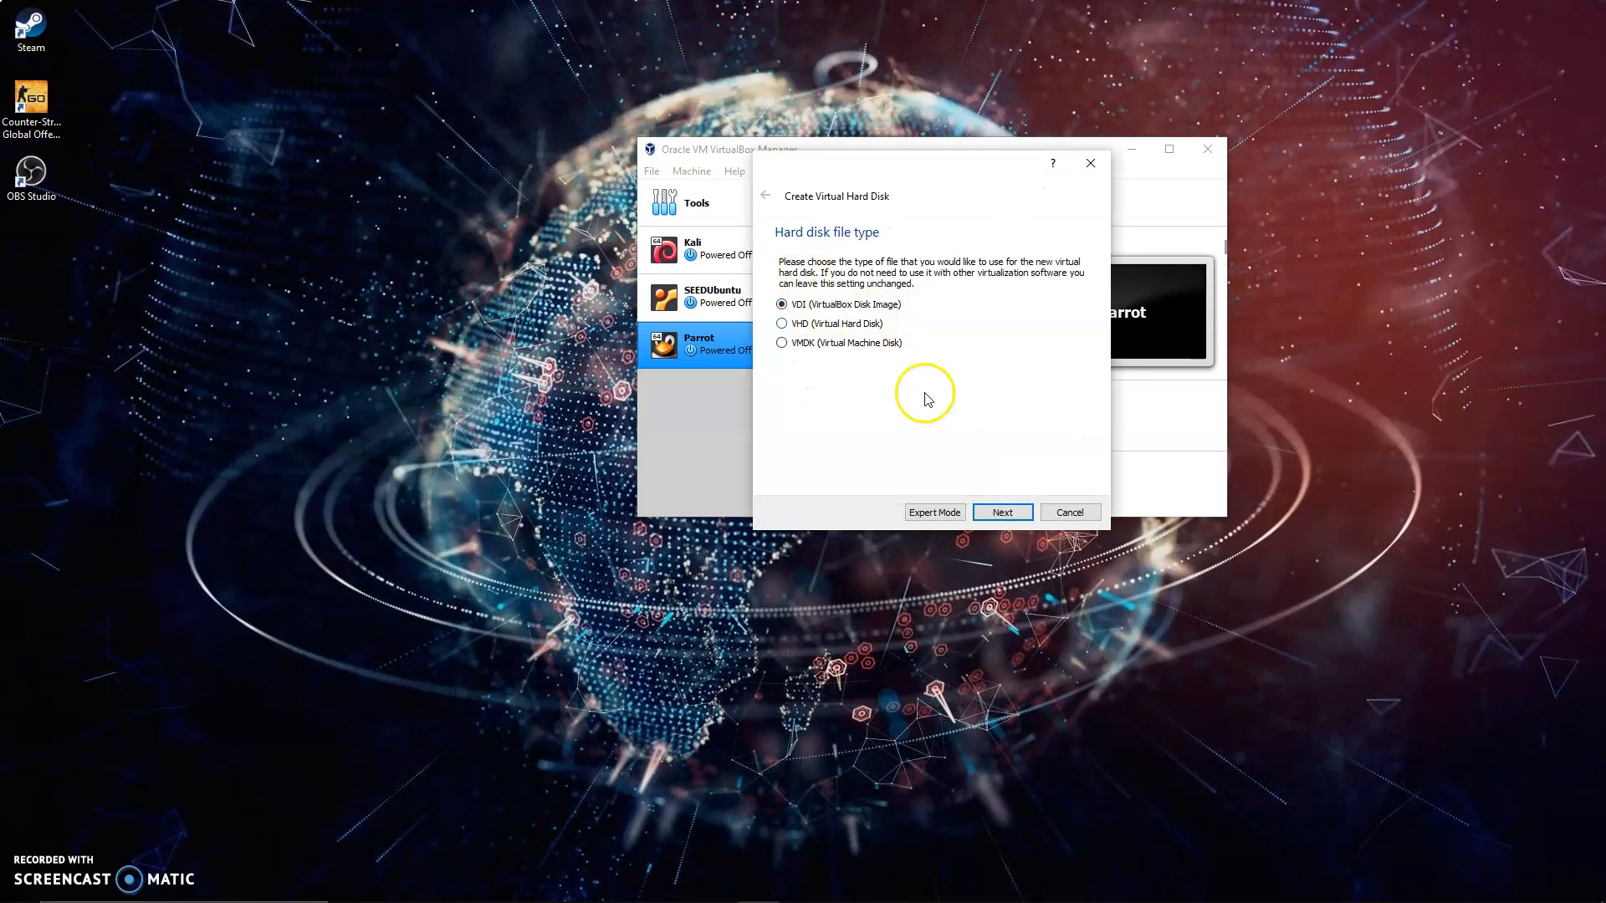
pyautogui.click(1014, 511)
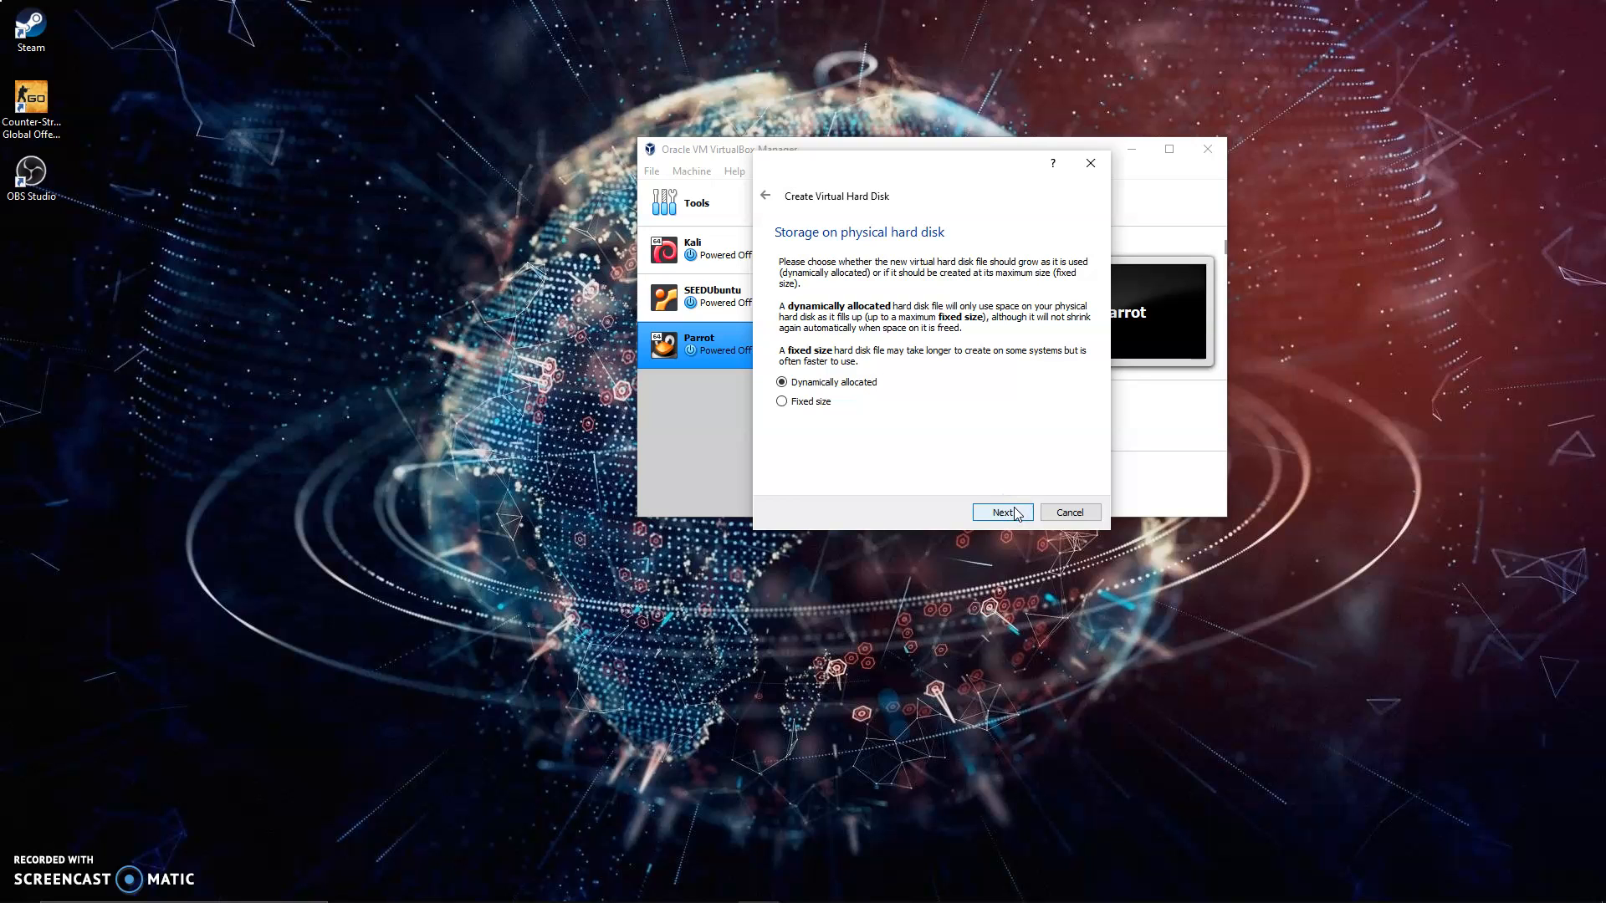
pyautogui.click(1002, 512)
pyautogui.click(1002, 512)
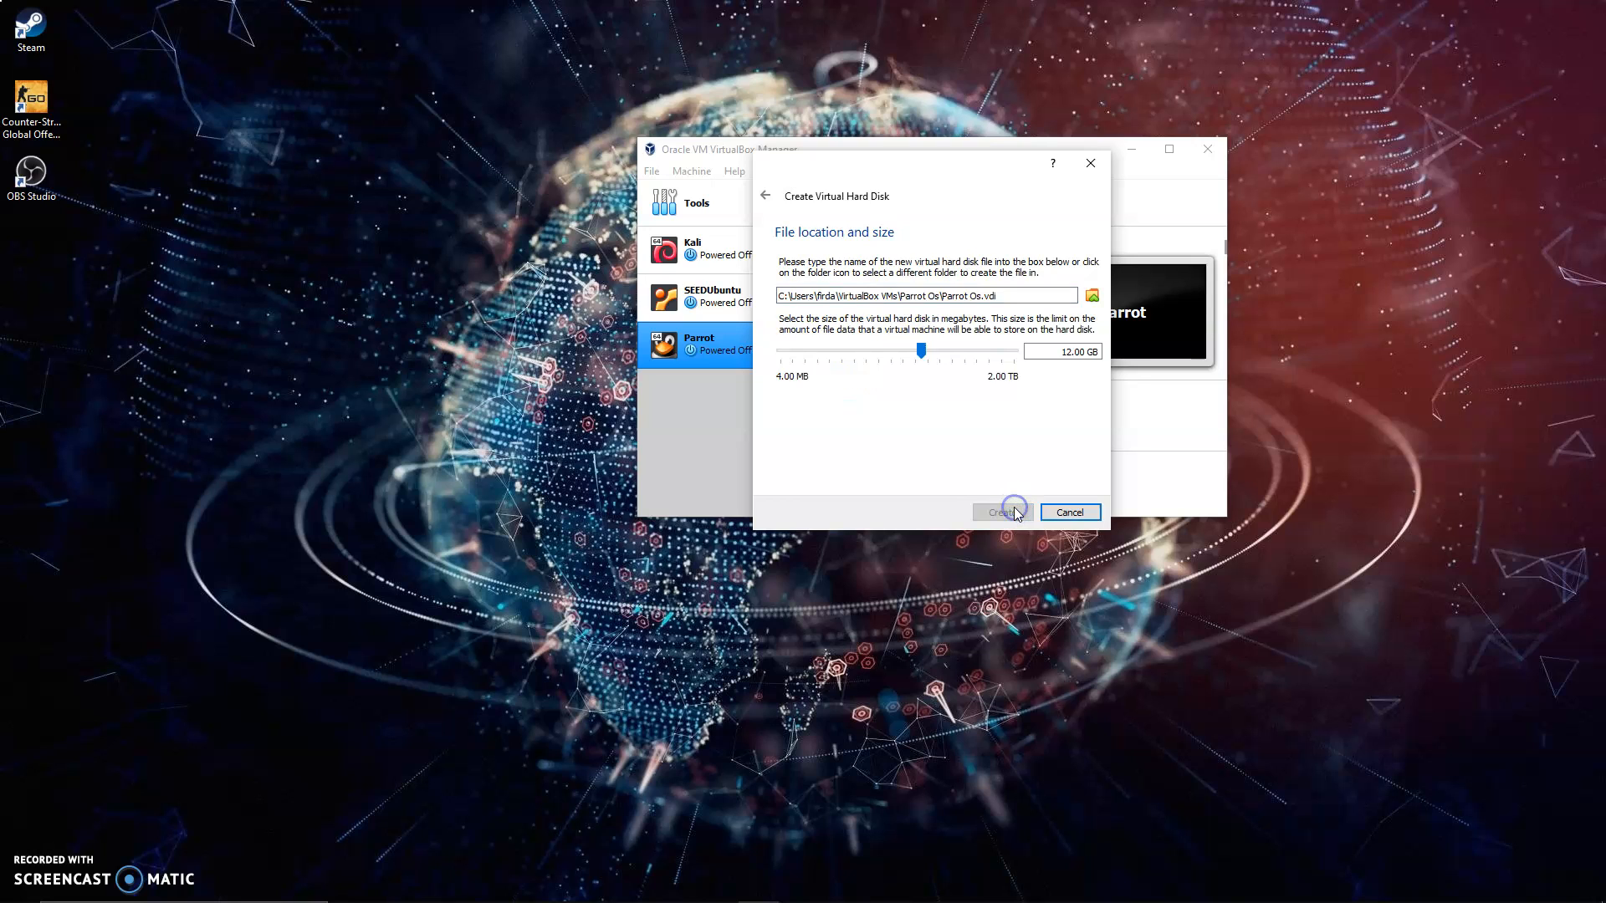
# - Open the storage settings of the Parrot Os machine and select the empty optical drive under Controller: IDE
pyautogui.click(727, 414)
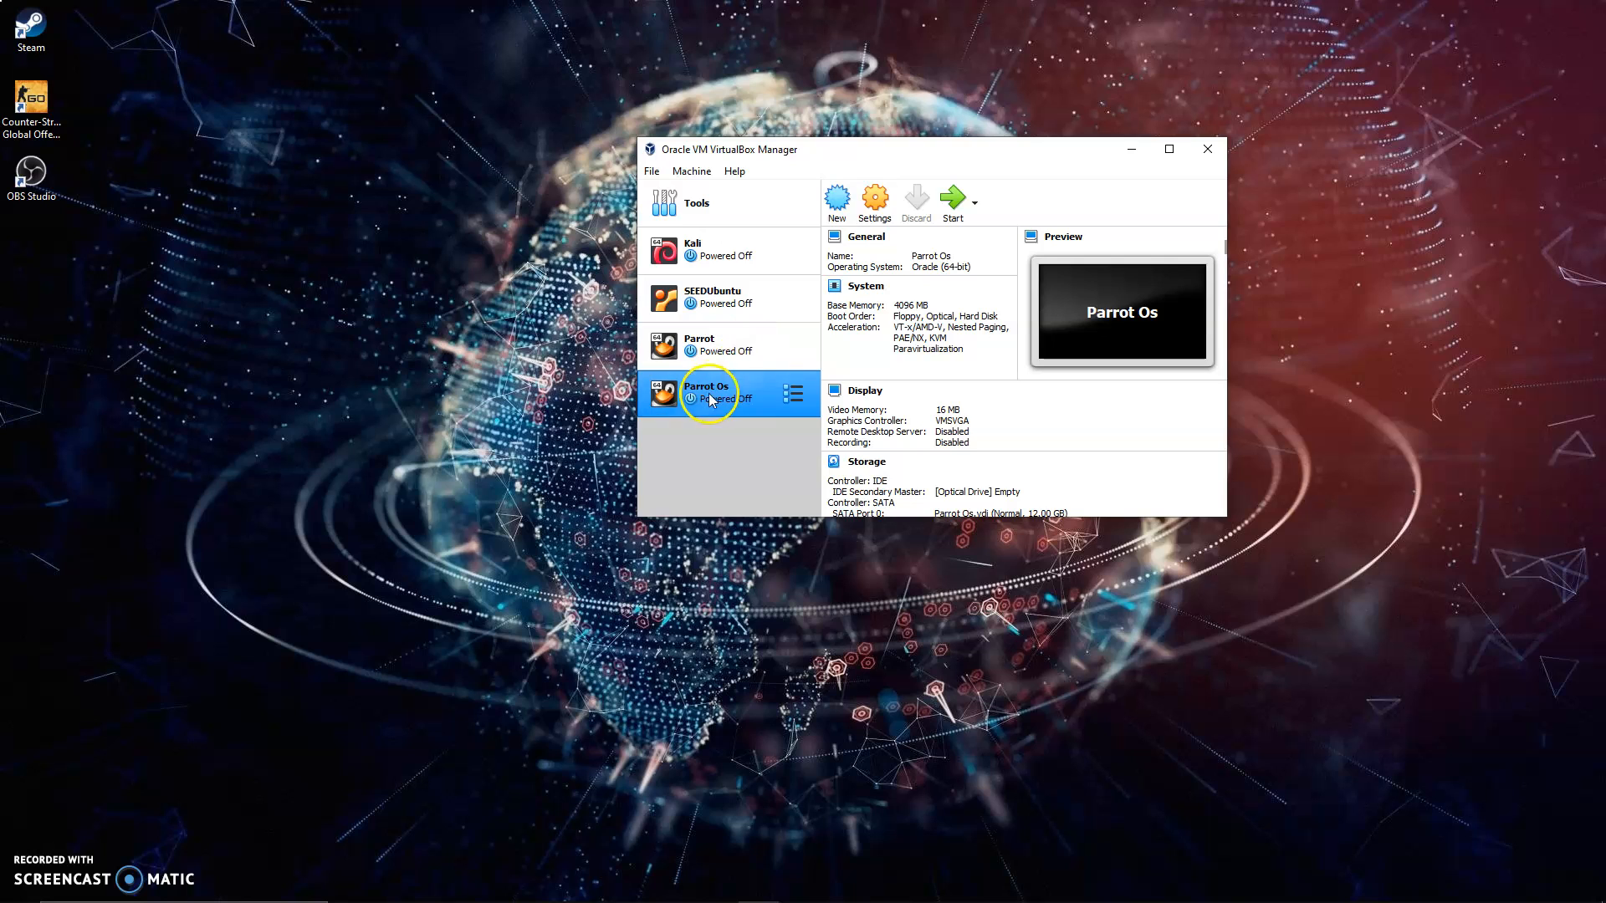
pyautogui.click(880, 206)
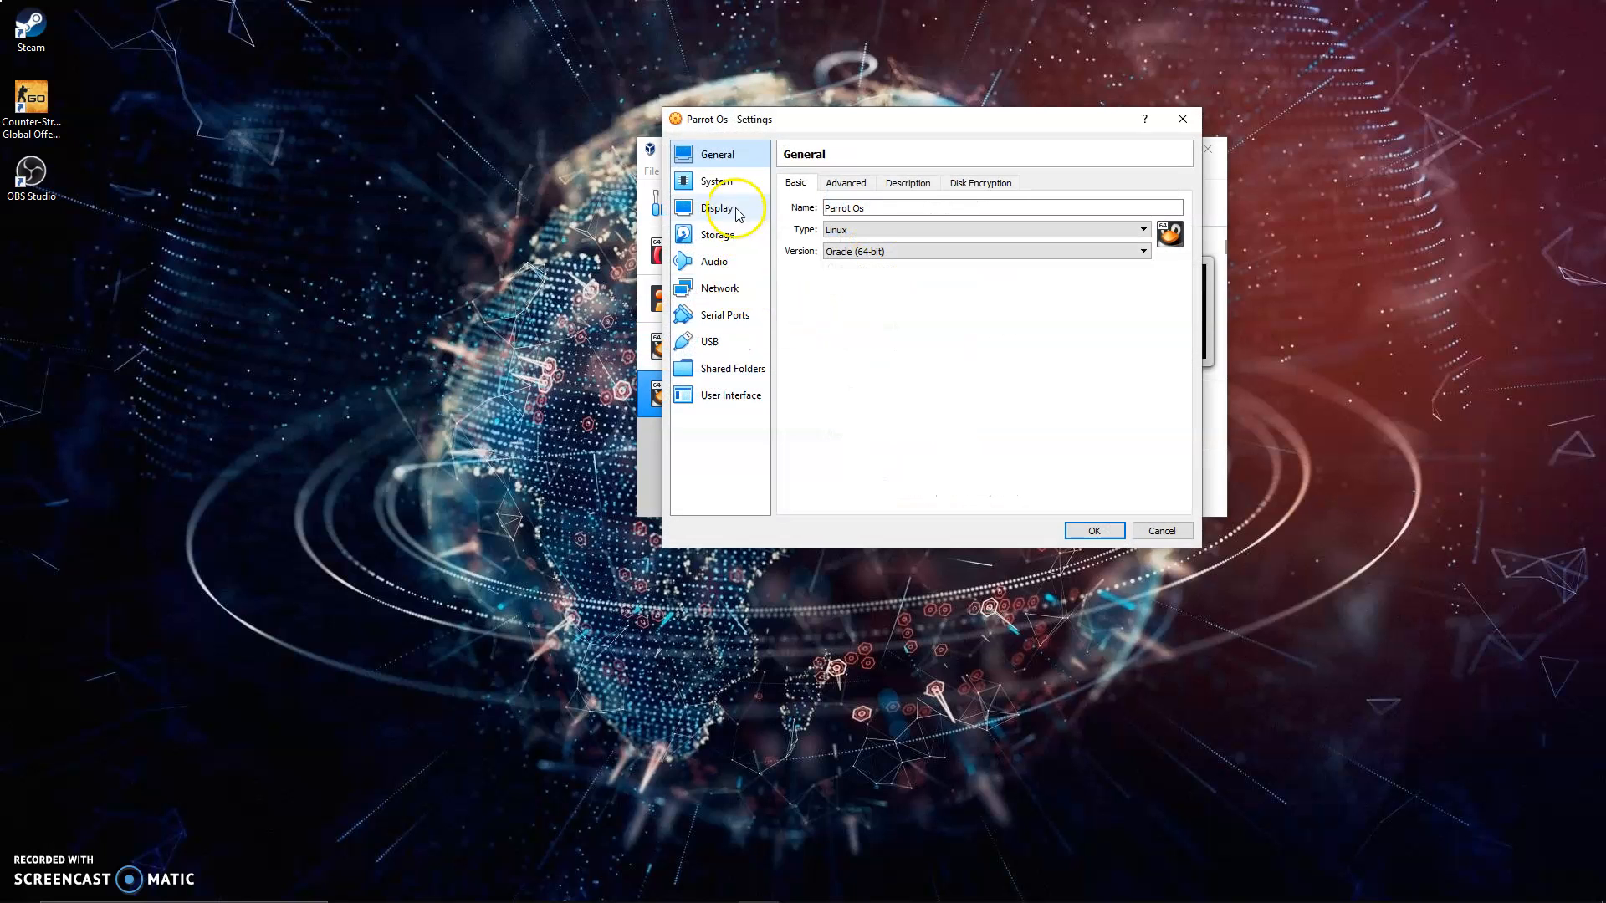
pyautogui.click(712, 236)
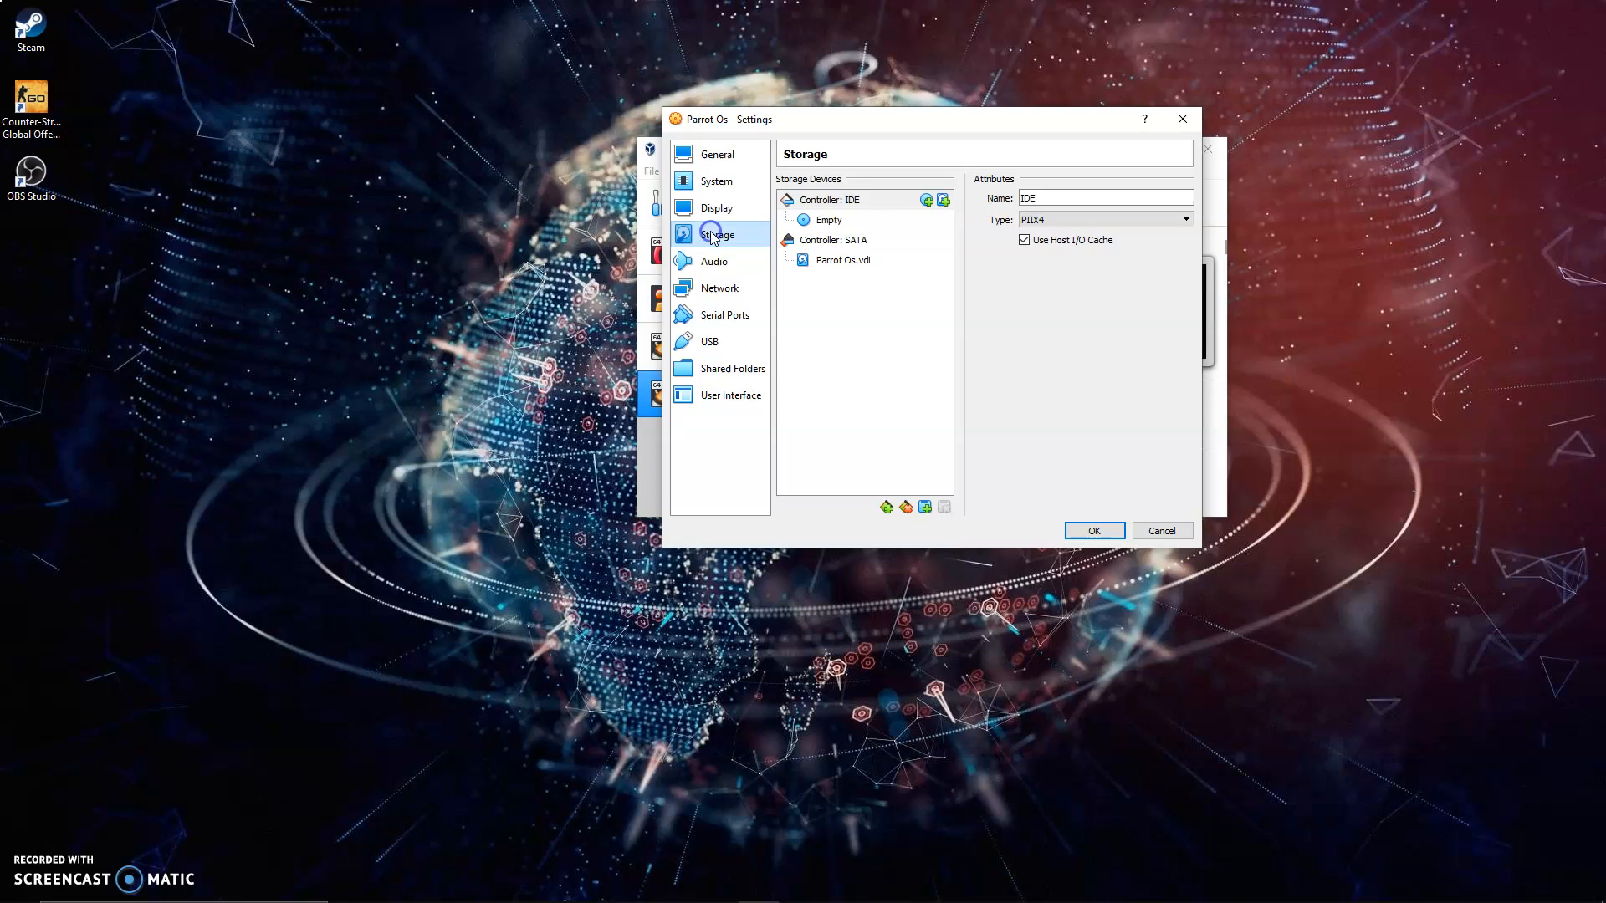
pyautogui.click(838, 221)
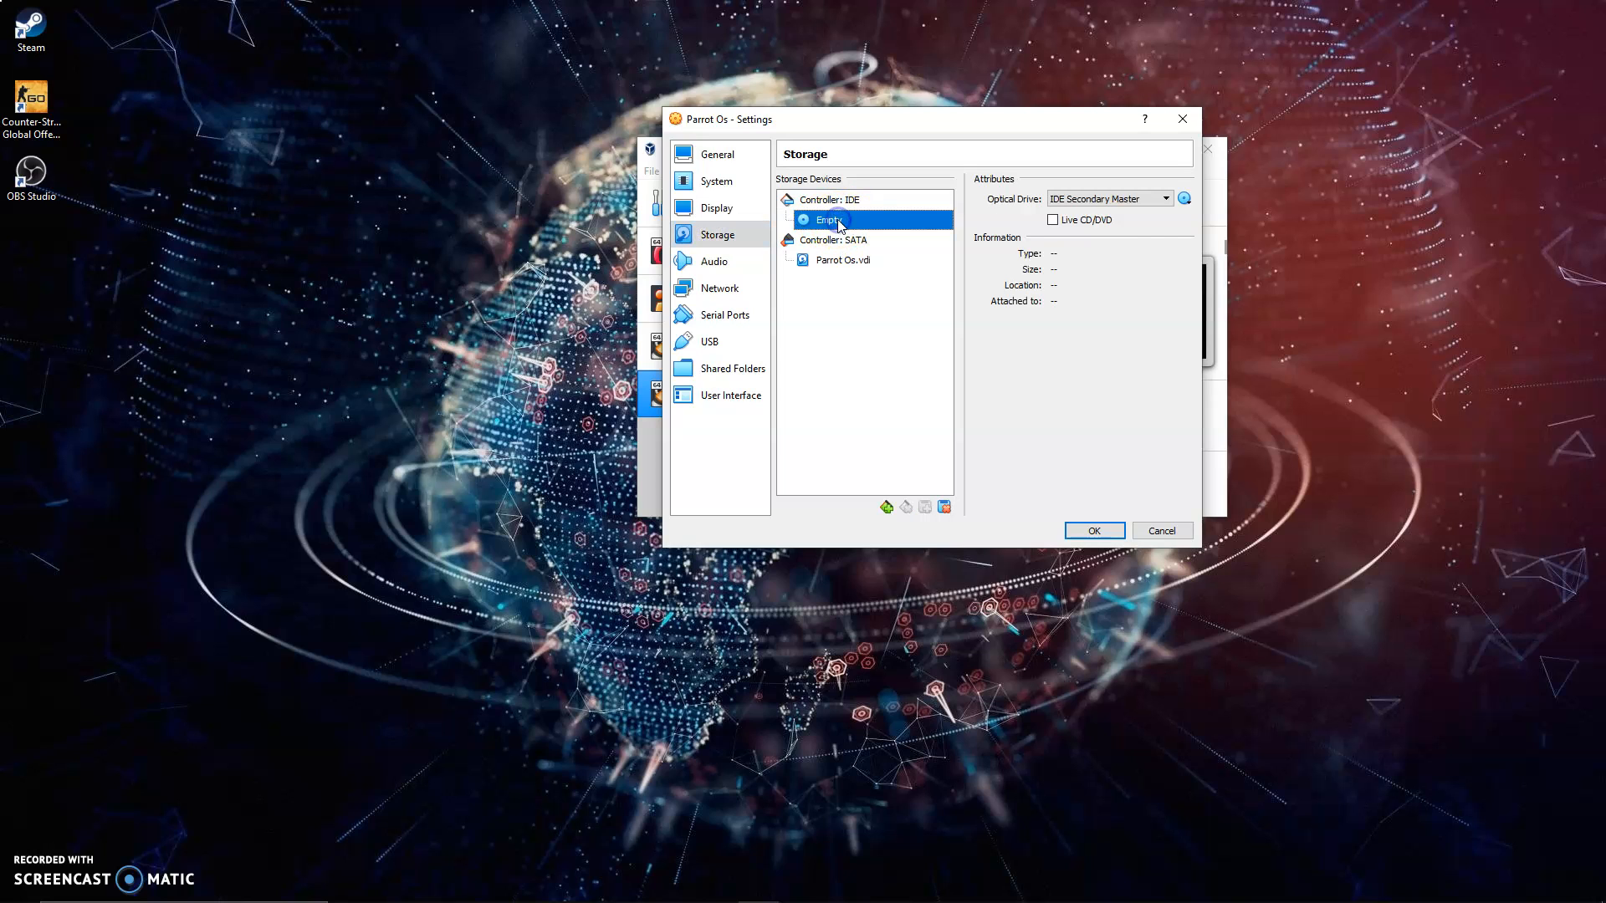
# - Load the disk file Parrot-kde-security-4.8_x64 from Downloads into the empty optical drive and save the machine's settings
pyautogui.click(1185, 199)
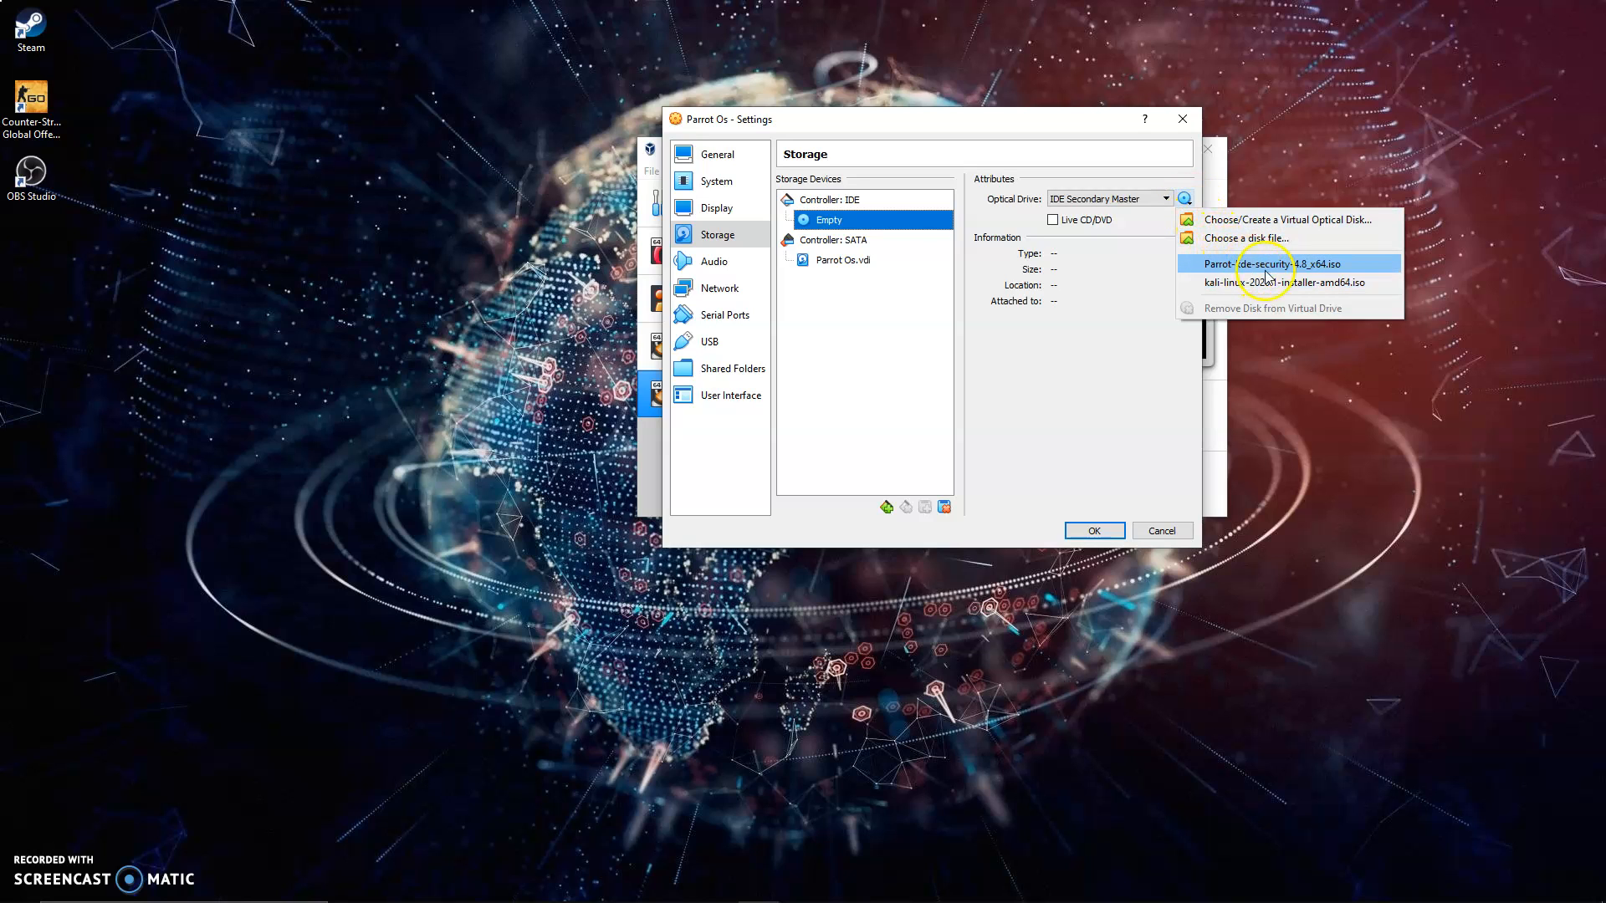
pyautogui.click(1307, 271)
pyautogui.click(1262, 241)
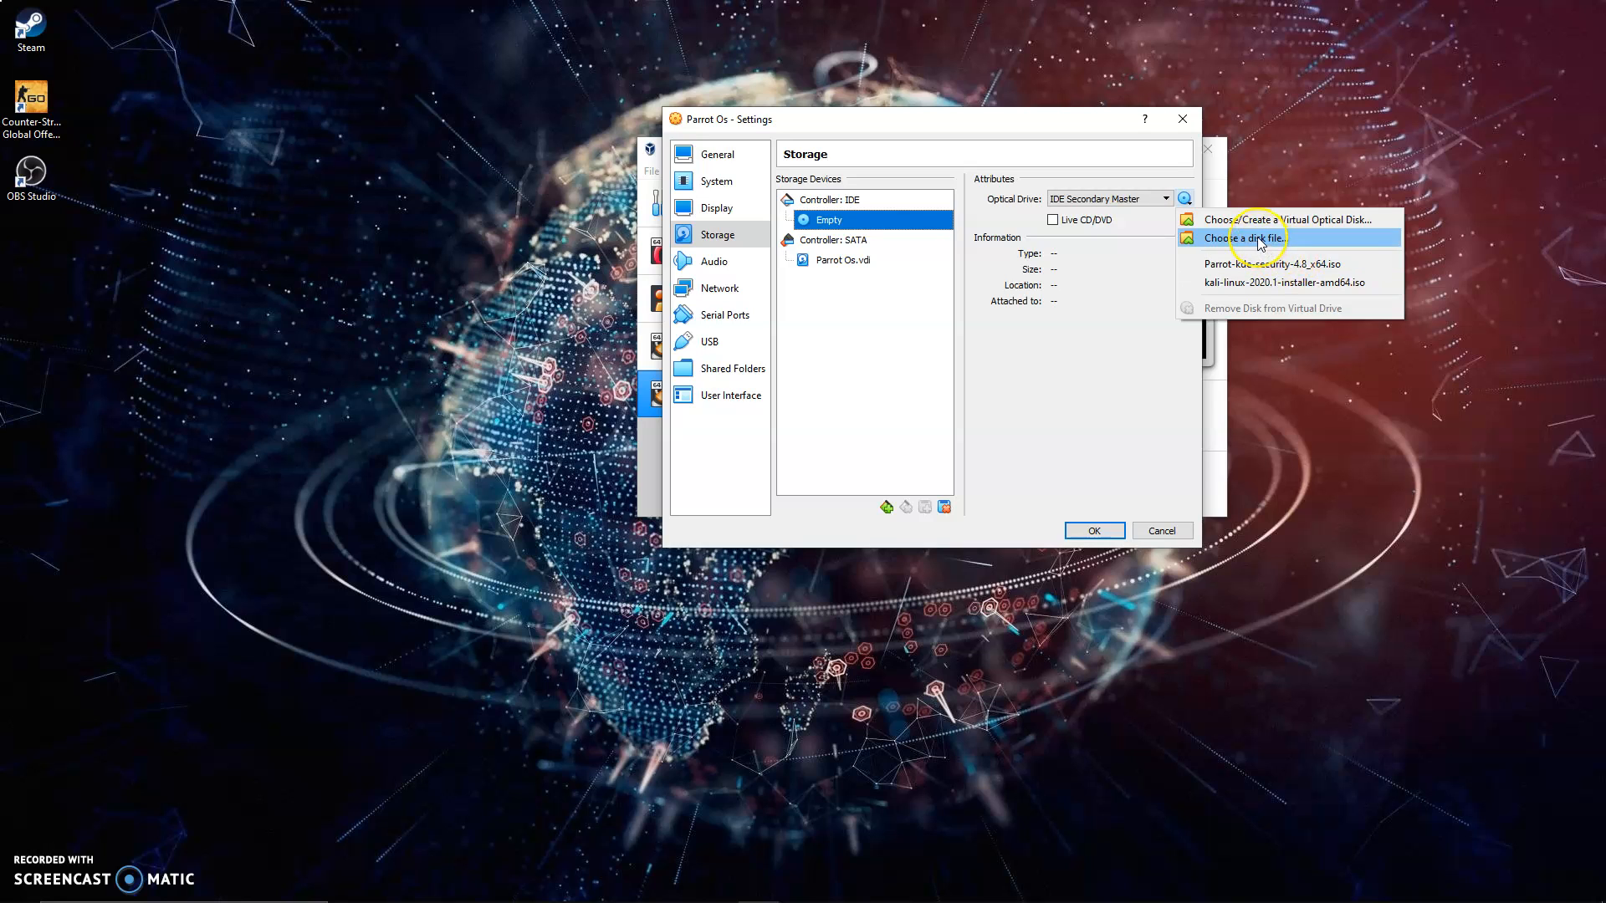
pyautogui.click(1262, 239)
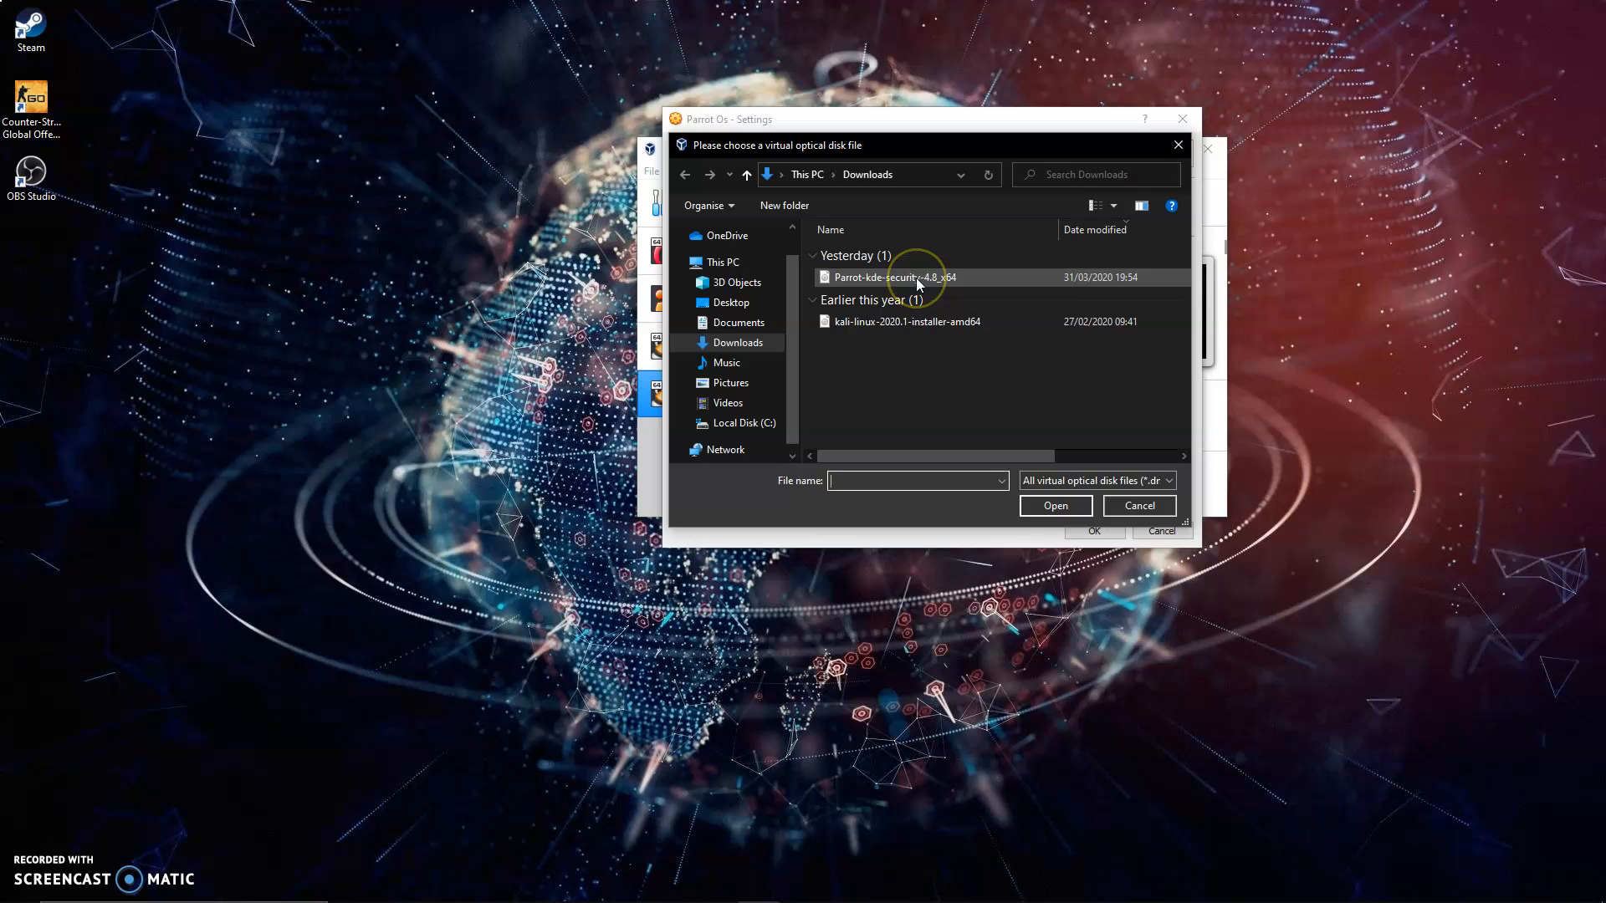
pyautogui.click(894, 277)
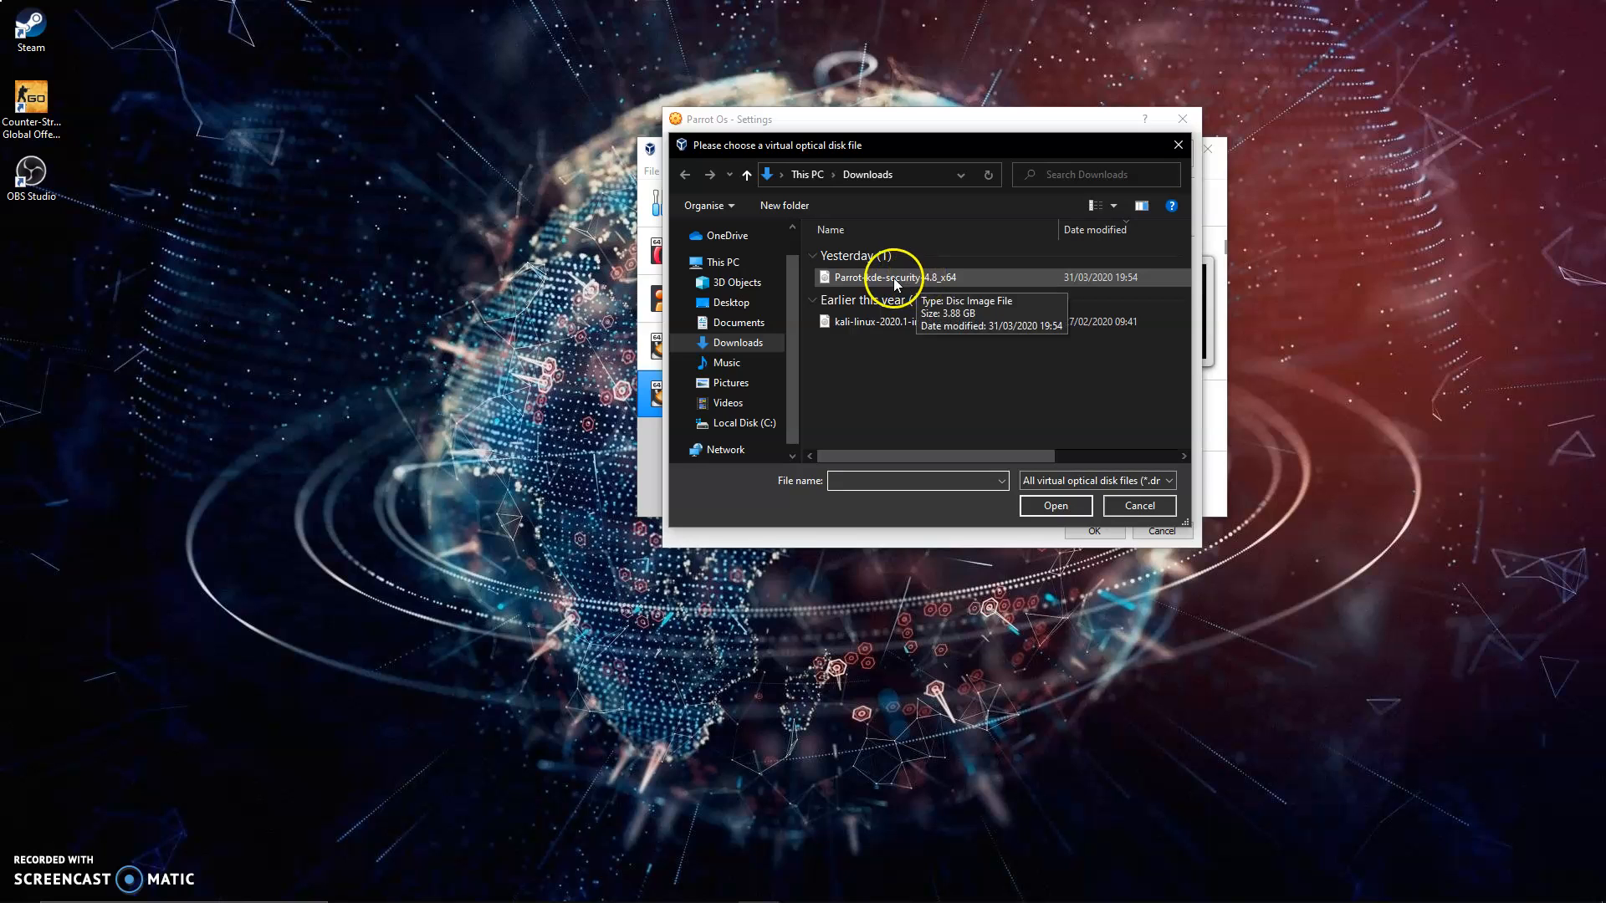
pyautogui.click(951, 282)
pyautogui.click(1063, 505)
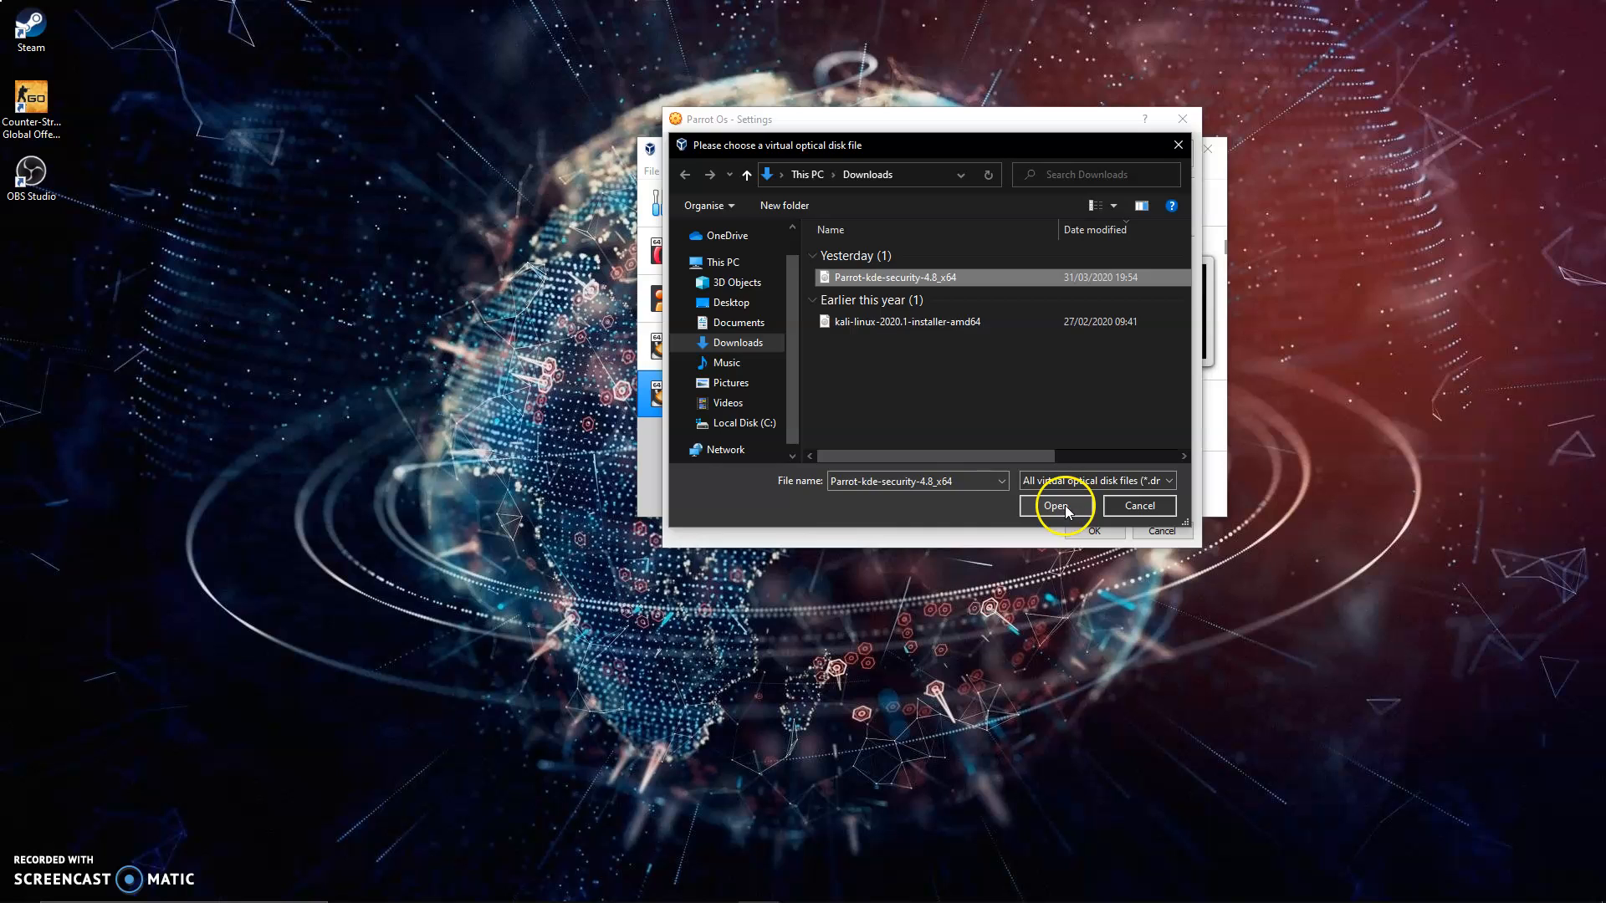
pyautogui.click(1096, 531)
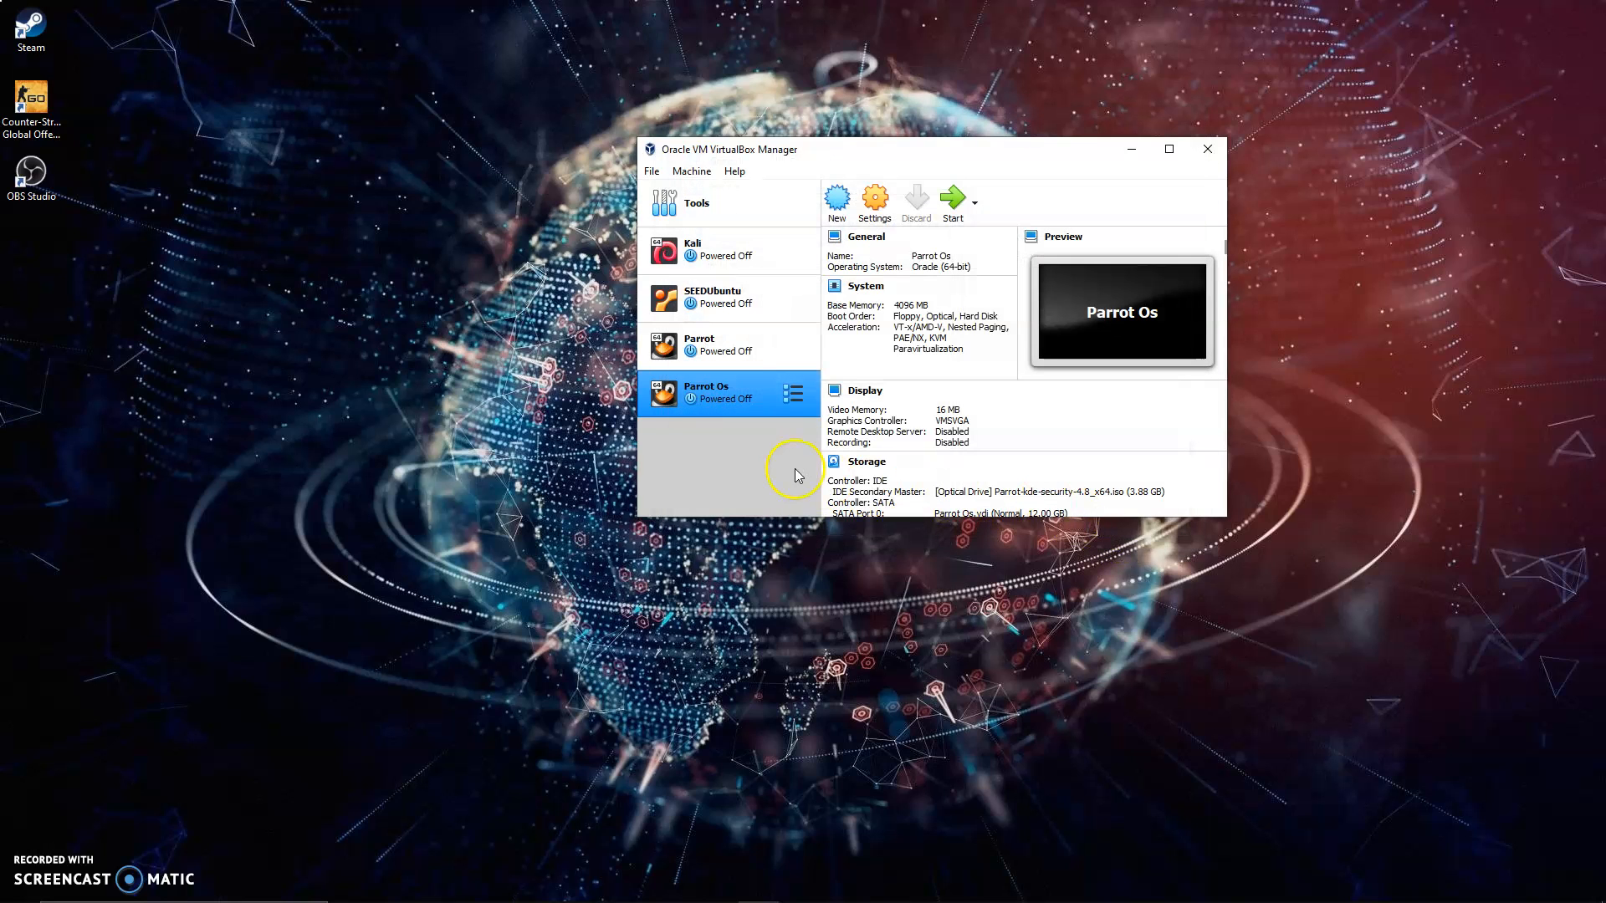
# - Start the Parrot Os machine from Parrot-kde-security-4.8_x64.iso and launch the Standard Installer from the boot menu's Install options
pyautogui.doubleClick(747, 402)
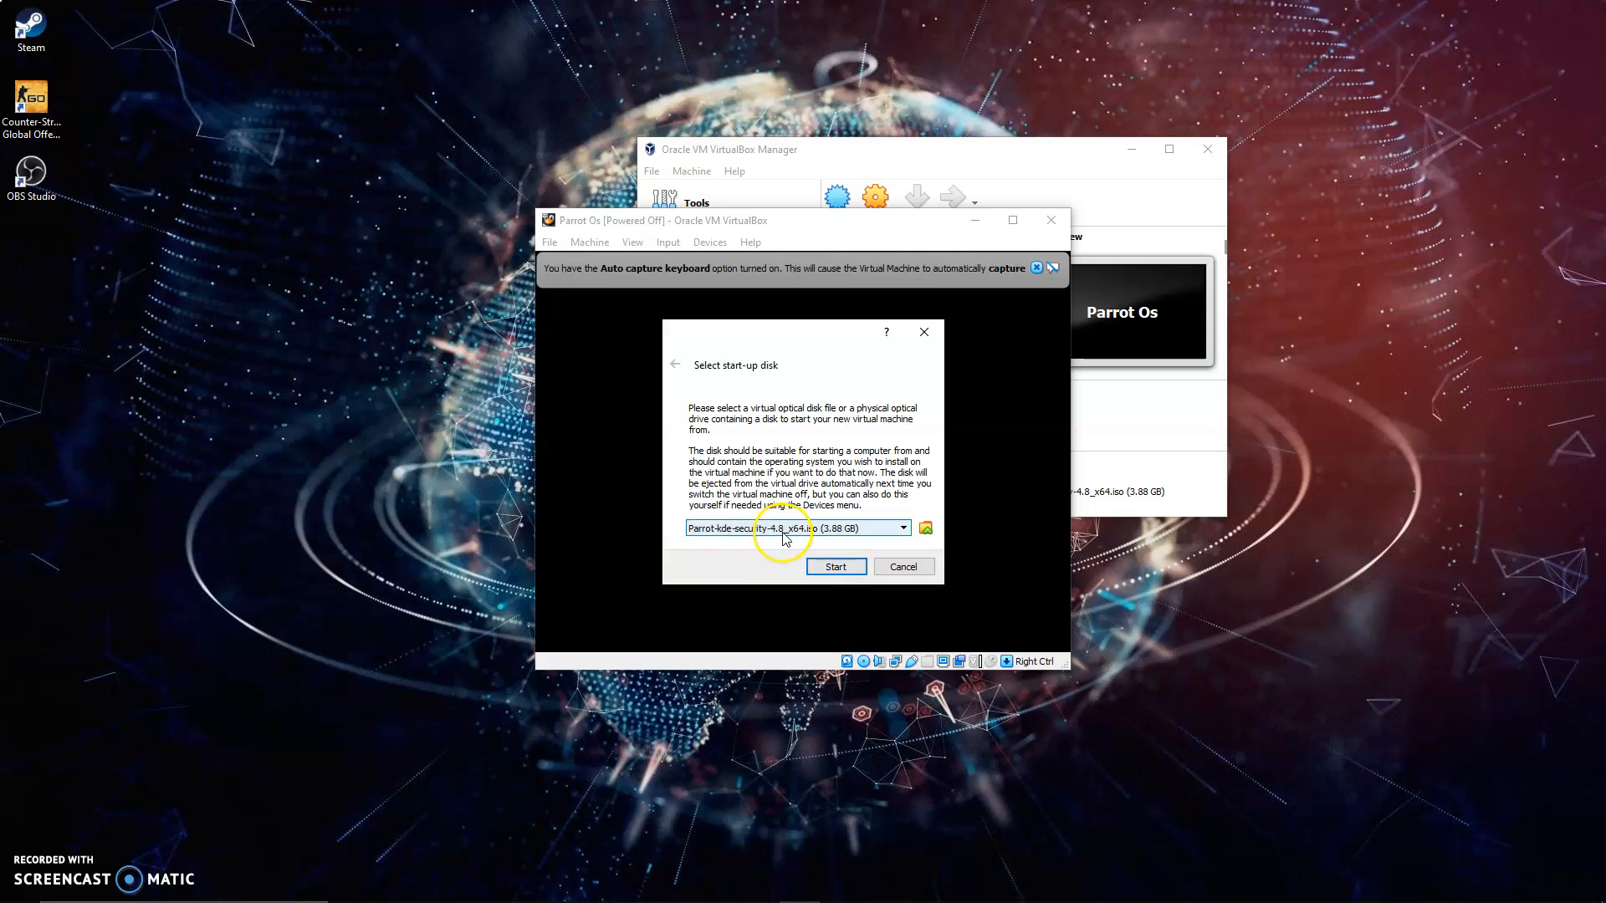
pyautogui.click(837, 567)
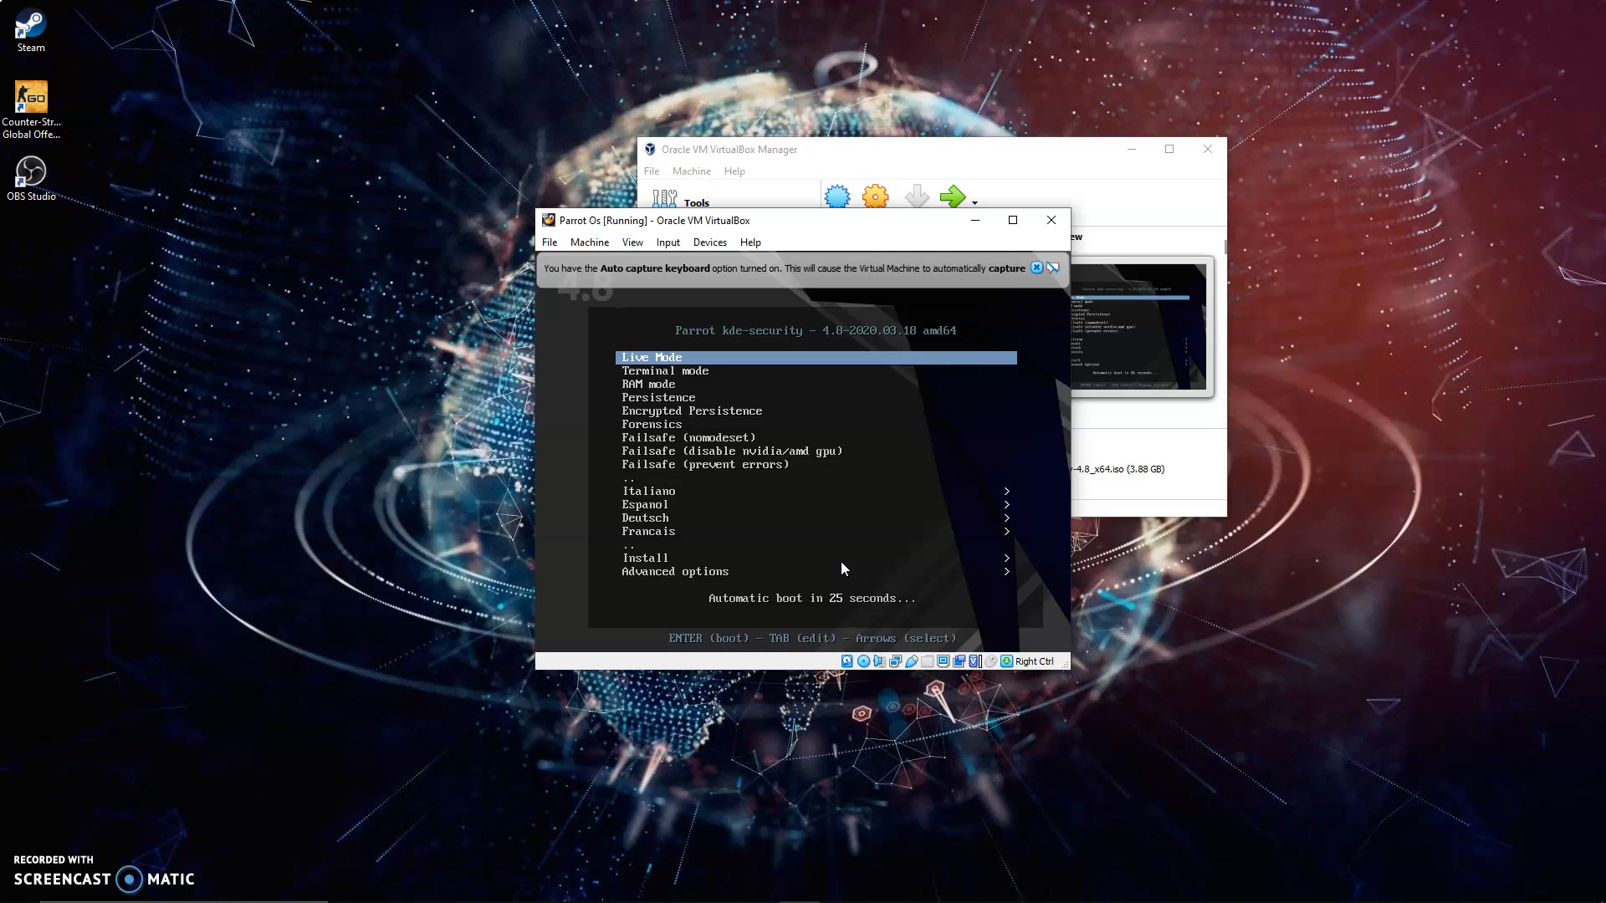
pyautogui.press('Down')
pyautogui.press('Down')
pyautogui.press('Down')
pyautogui.press('Down')
pyautogui.press('Down')
pyautogui.press('Down')
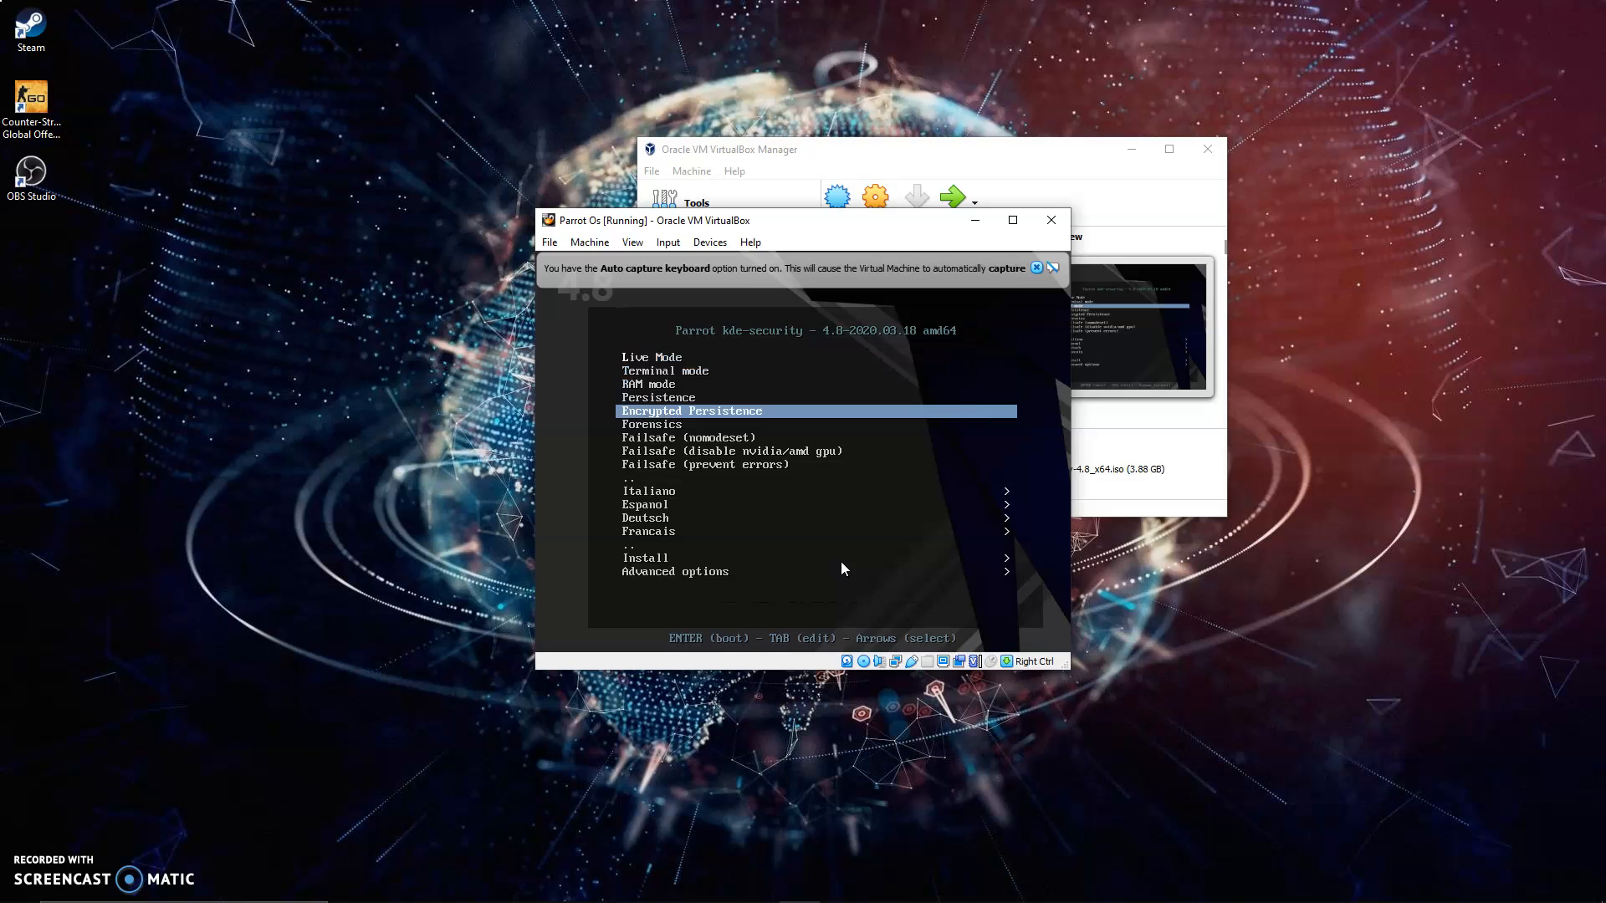
pyautogui.press('Down')
pyautogui.press('Down')
pyautogui.press('Down')
pyautogui.press('Down')
pyautogui.press('Down')
pyautogui.press('Down')
pyautogui.press('Down')
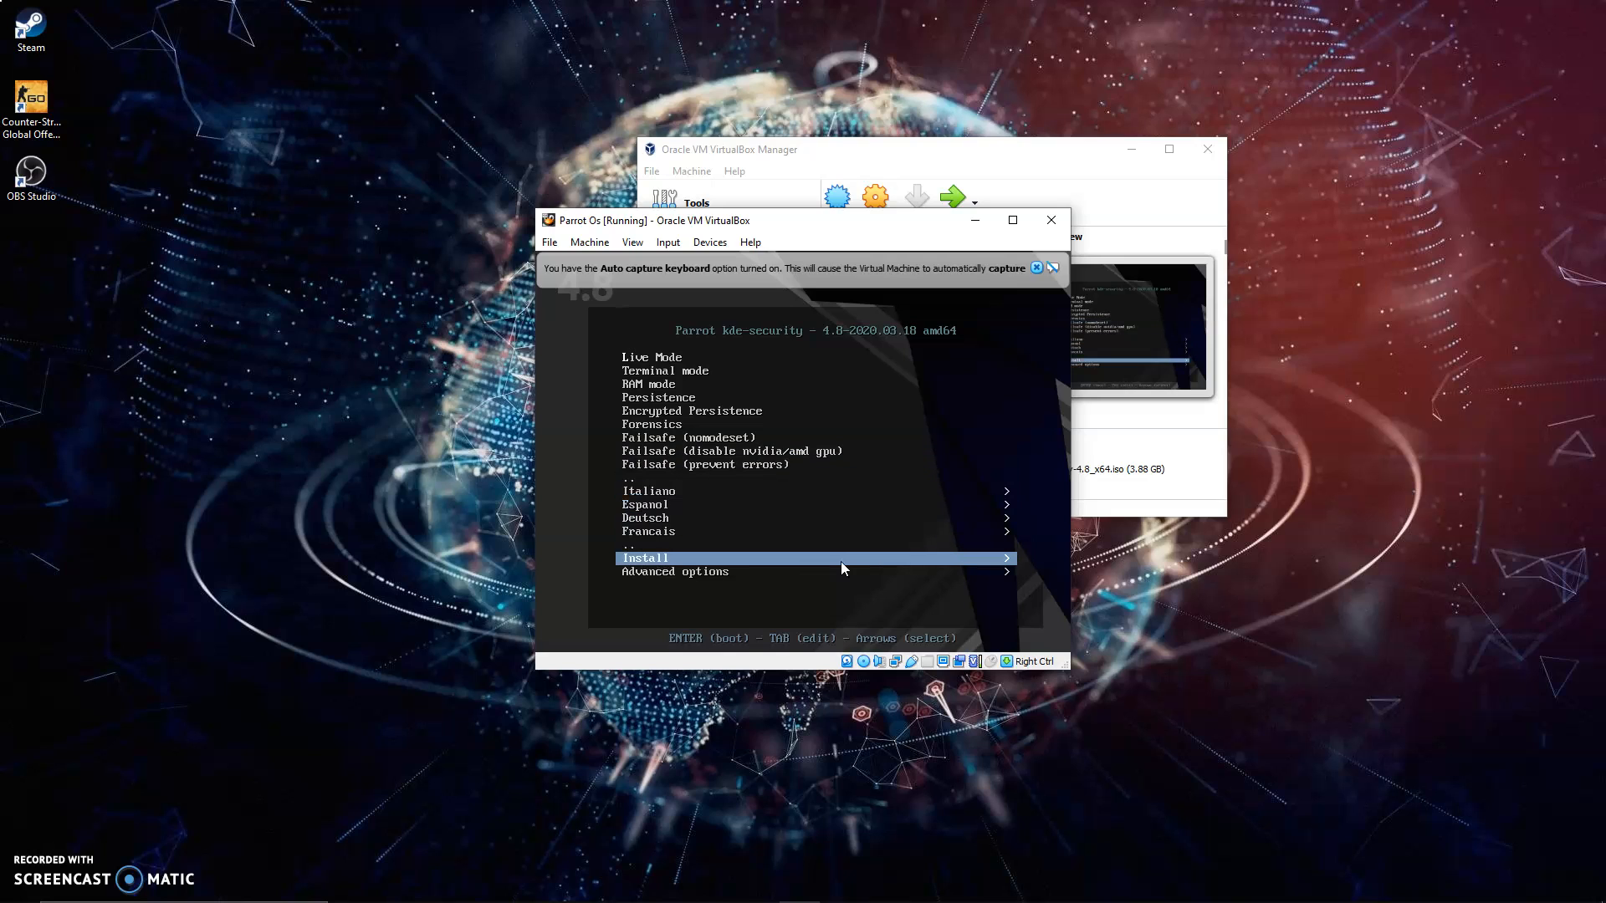
pyautogui.press('Return')
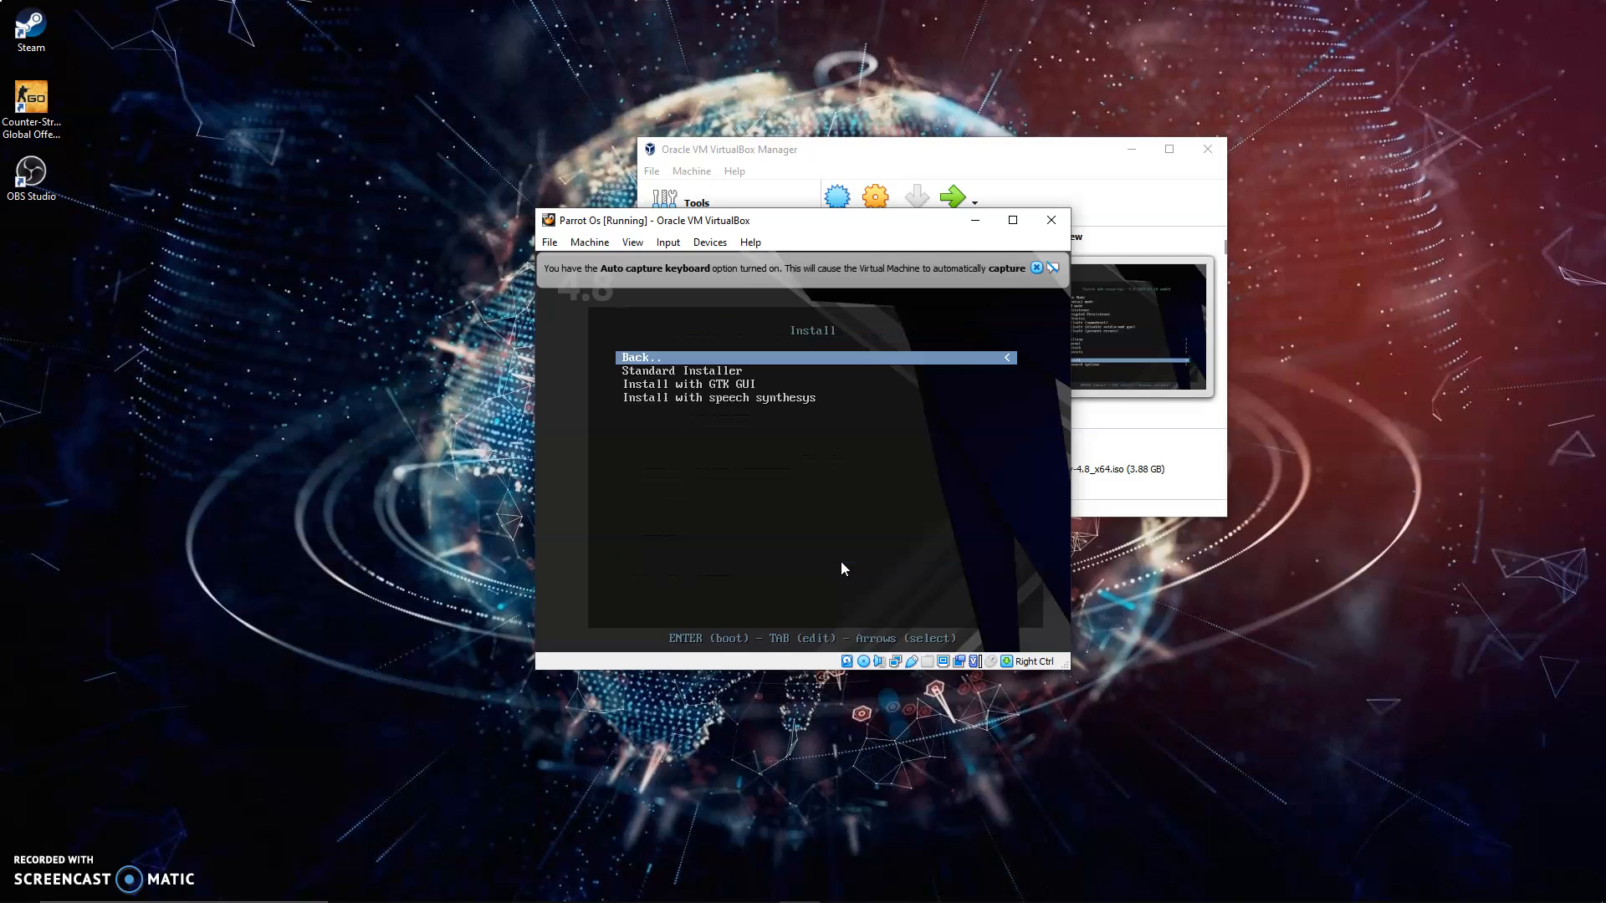
pyautogui.press('Down')
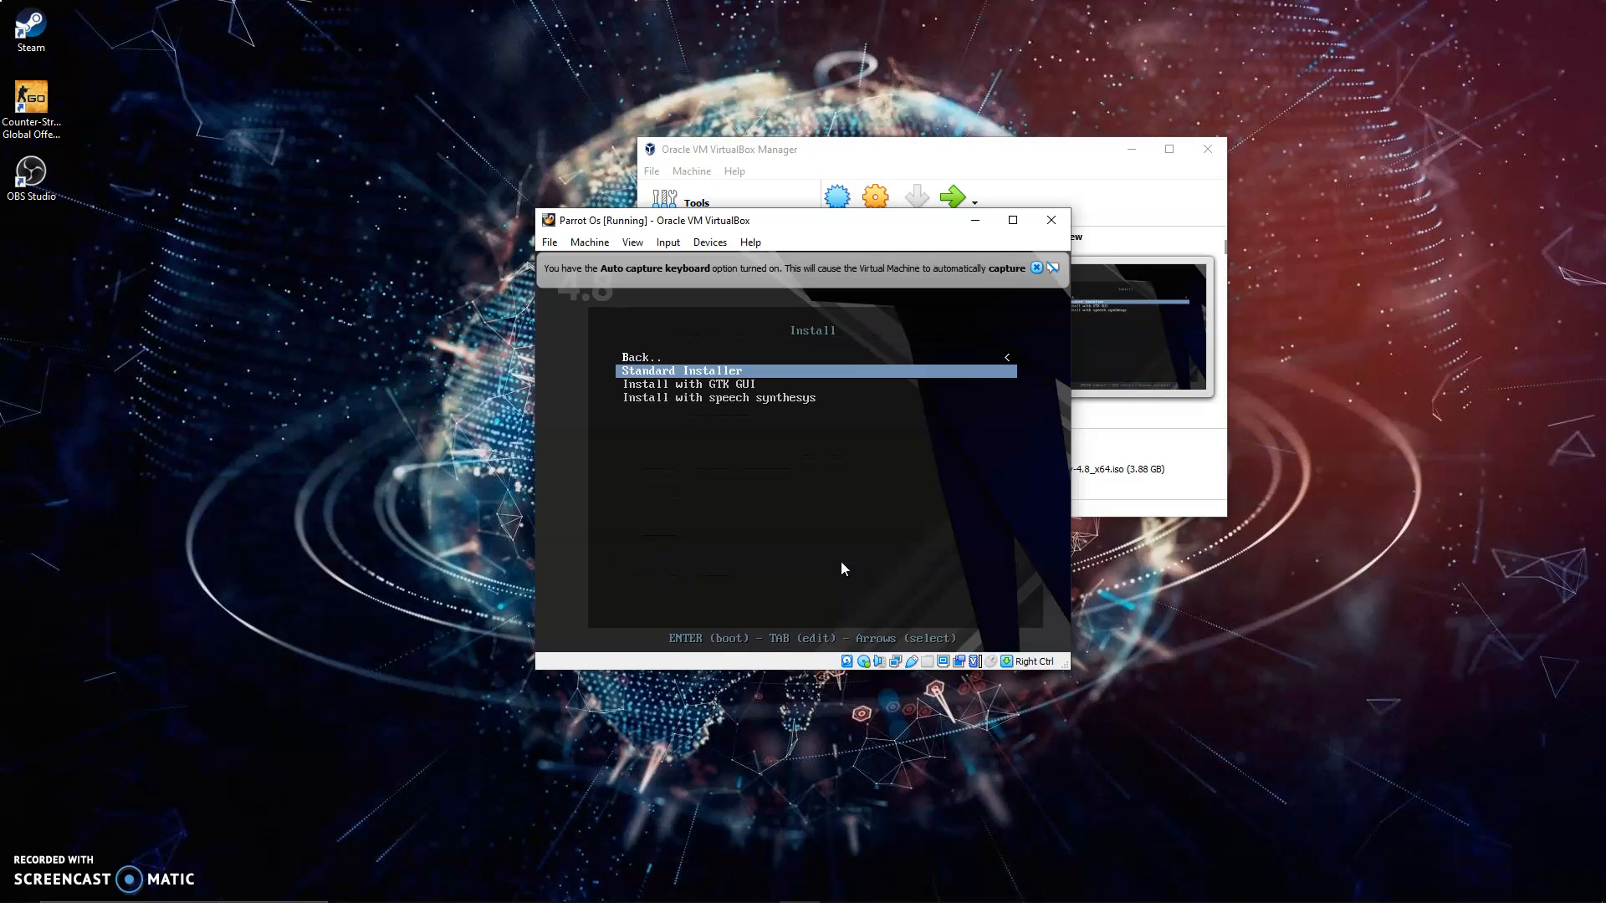
pyautogui.press('Return')
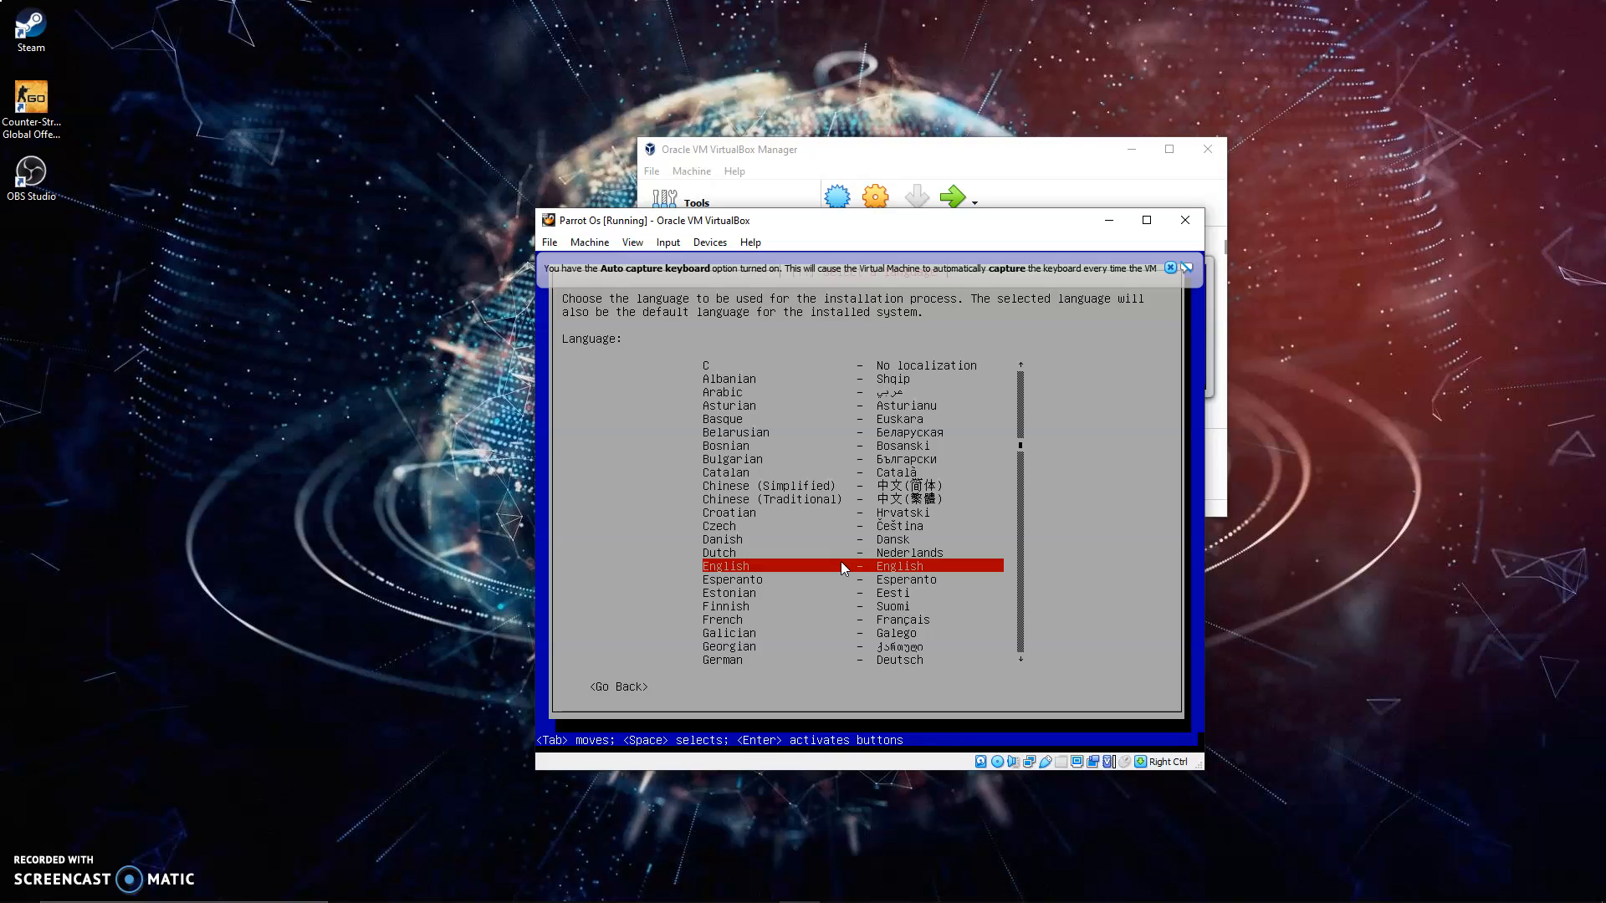
# - Set the installation language to English, the location to United Kingdom and the keymap to British English
pyautogui.press('Return')
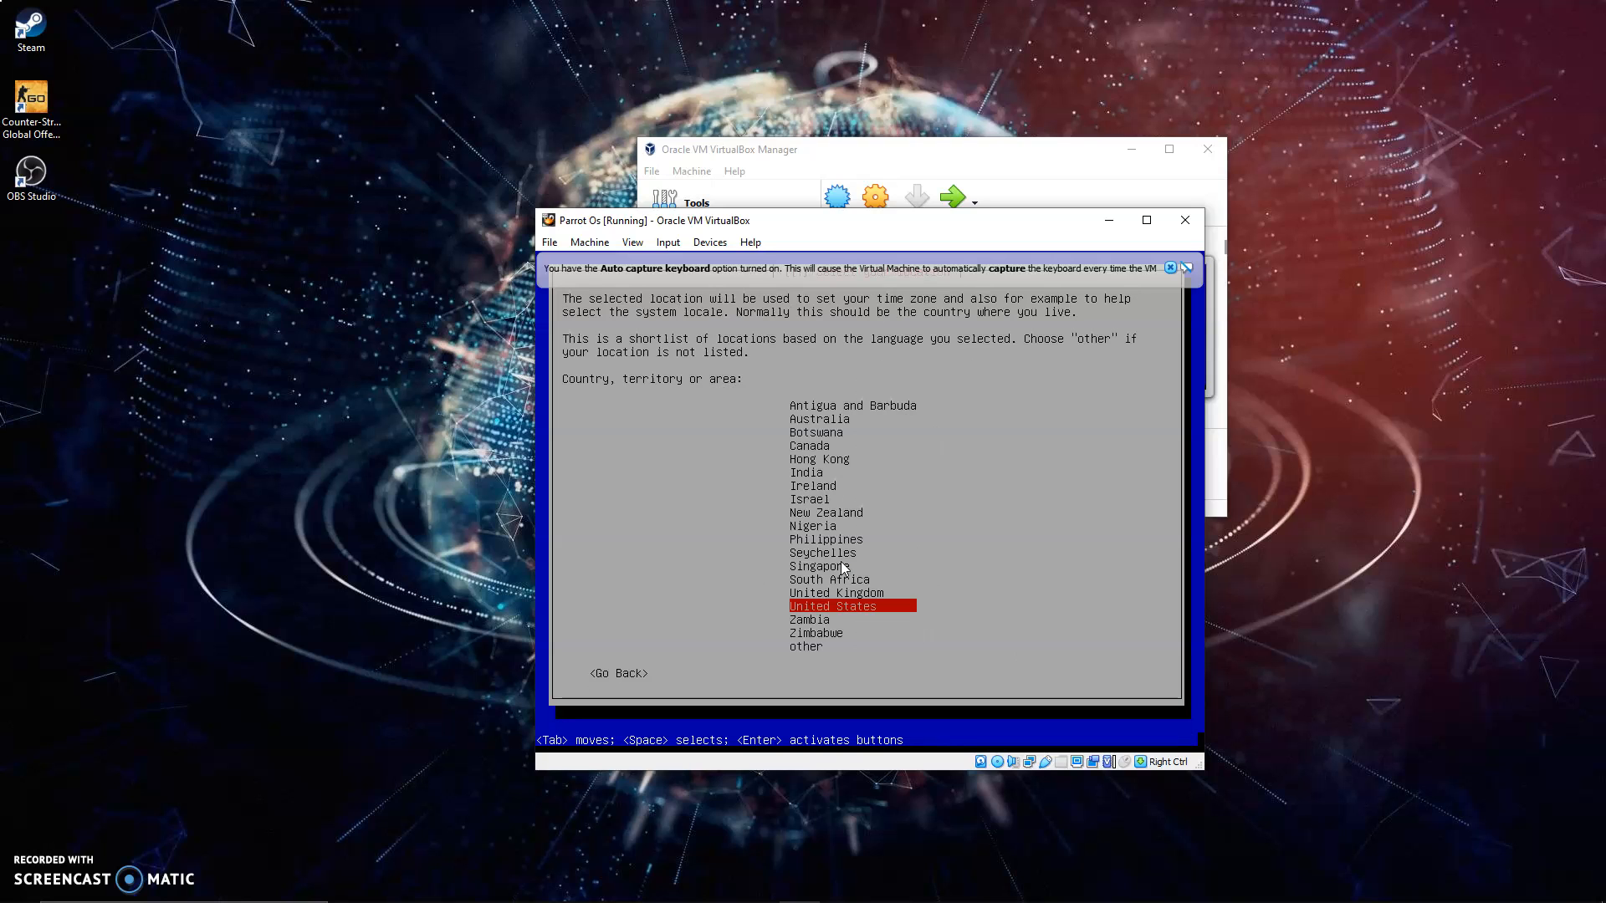
pyautogui.press('Up')
pyautogui.press('Return')
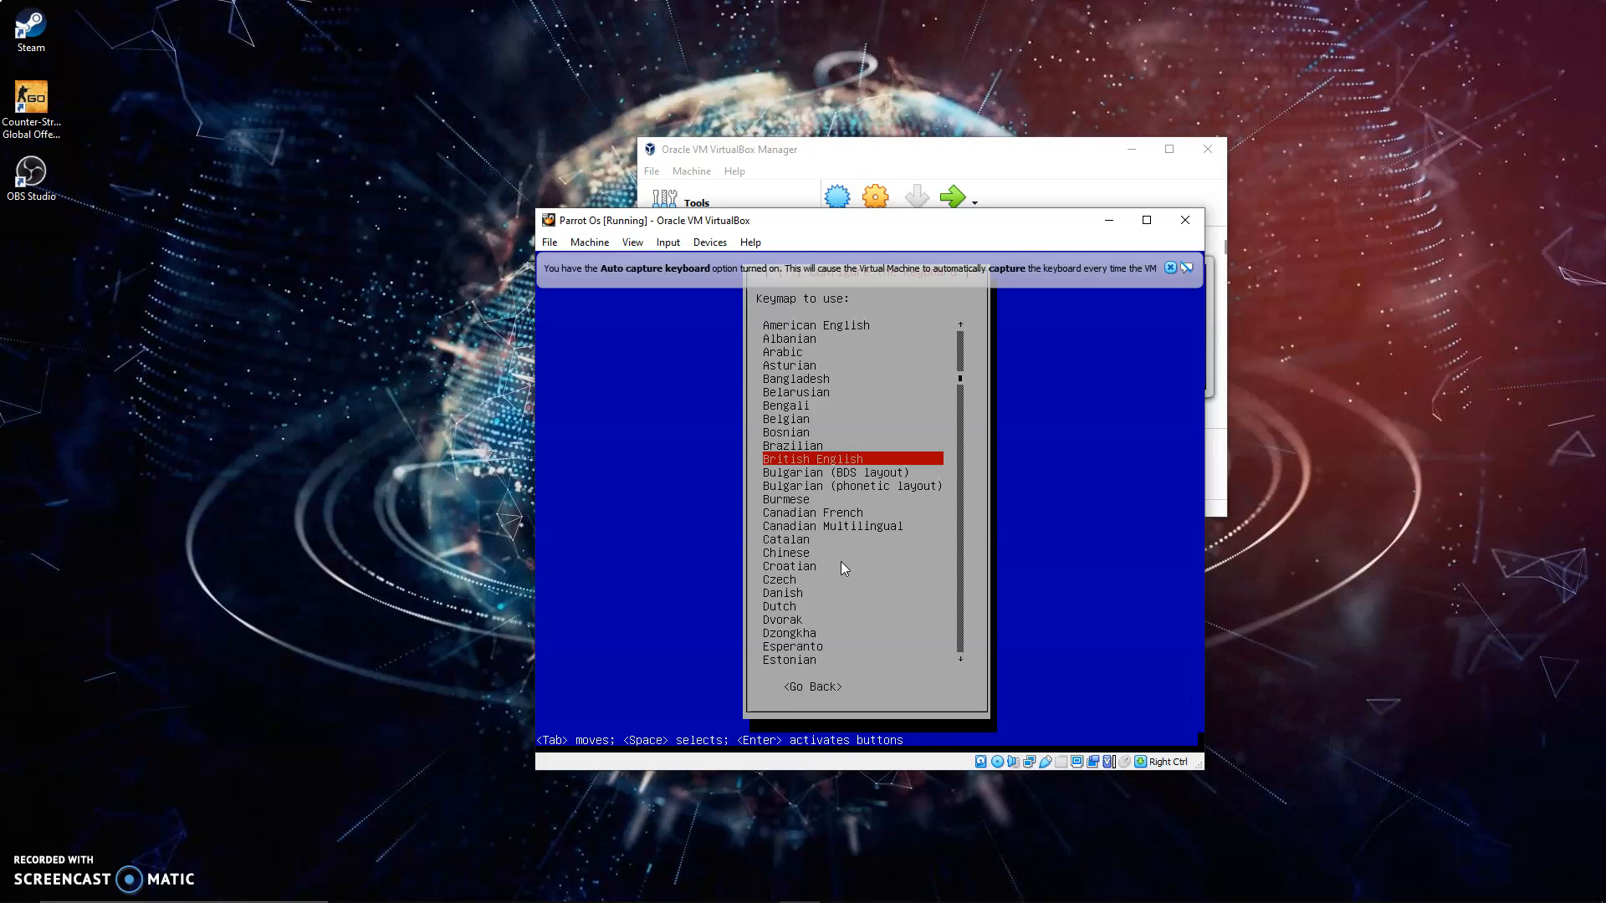
pyautogui.press('Return')
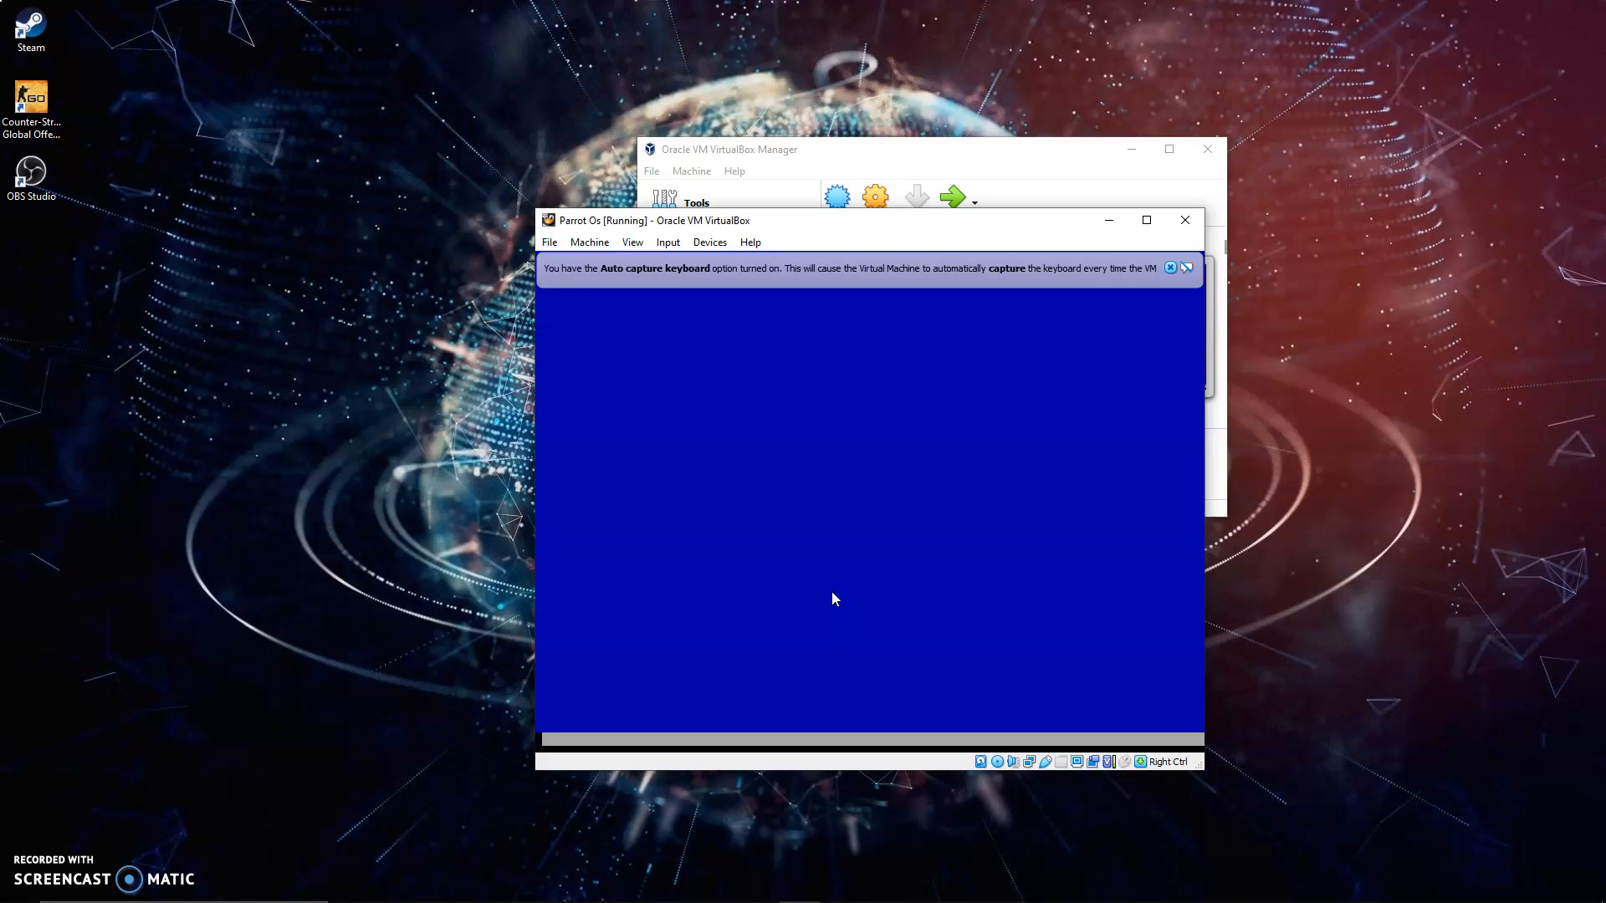
# - Dismiss the auto capture keyboard notice, and enter the root password and its verification
pyautogui.click(1170, 269)
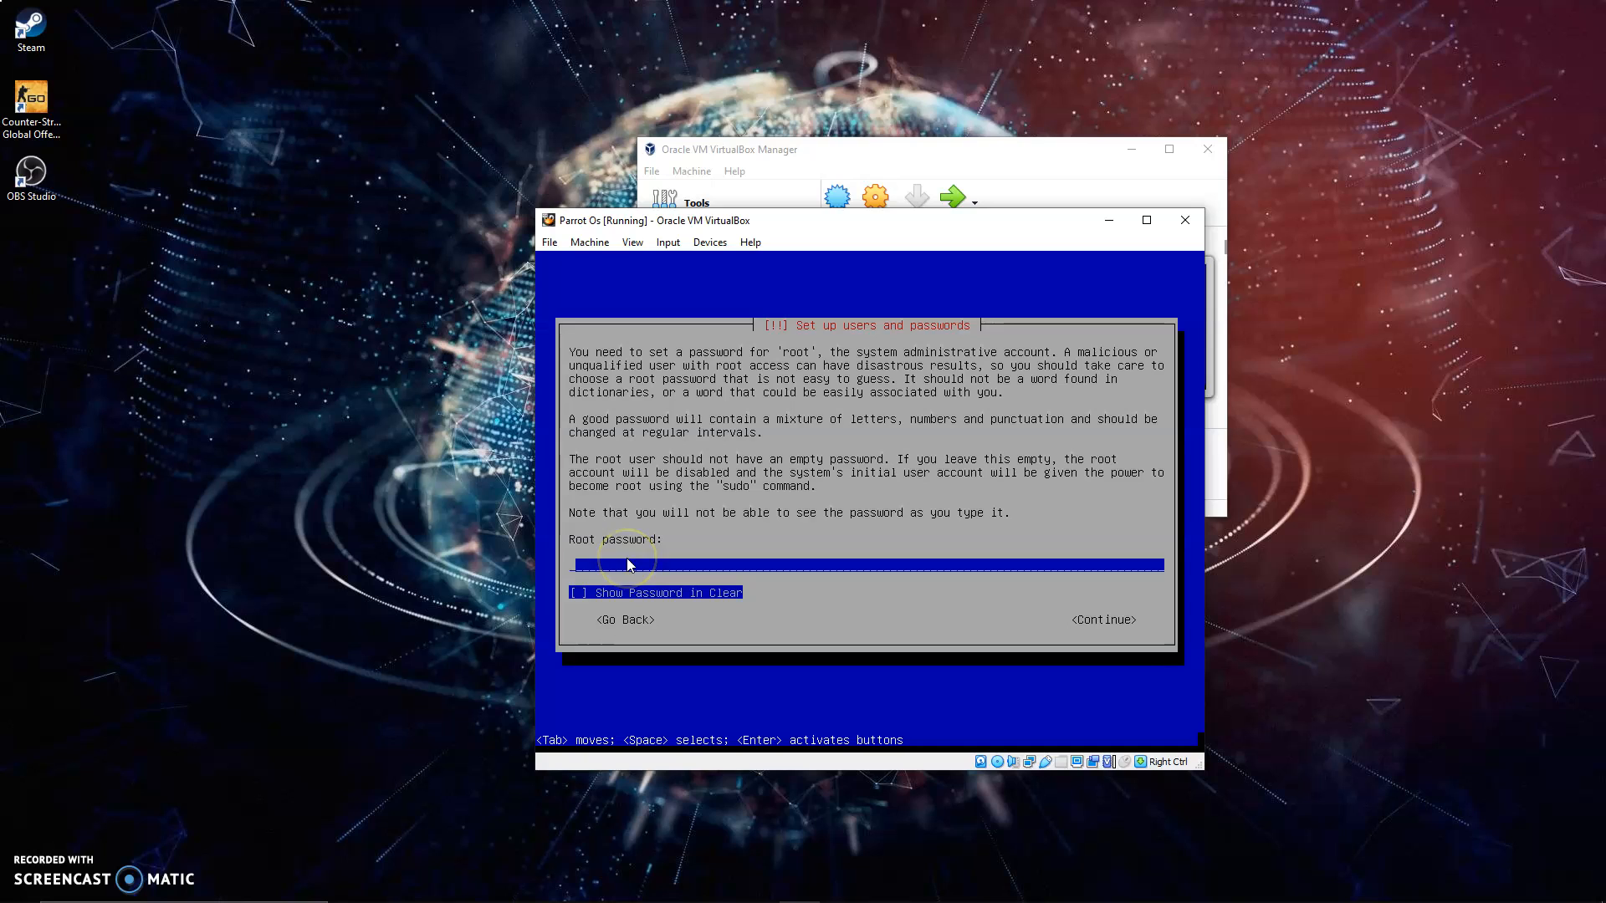
pyautogui.write('****')
pyautogui.click(834, 605)
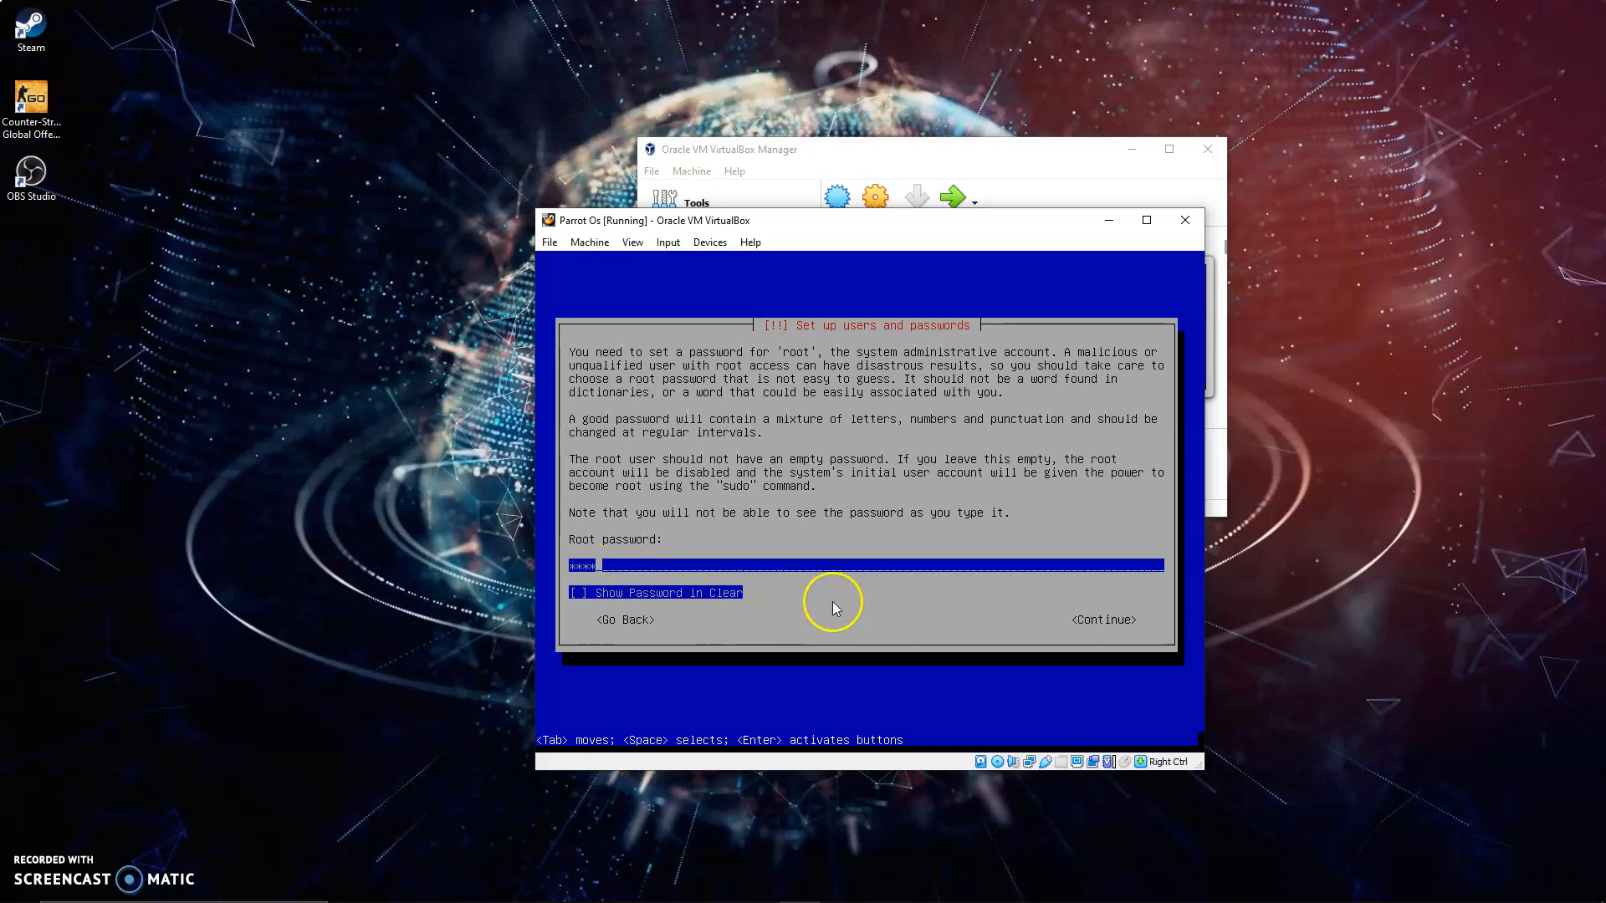
pyautogui.press('Tab')
pyautogui.press('Tab')
pyautogui.press('Return')
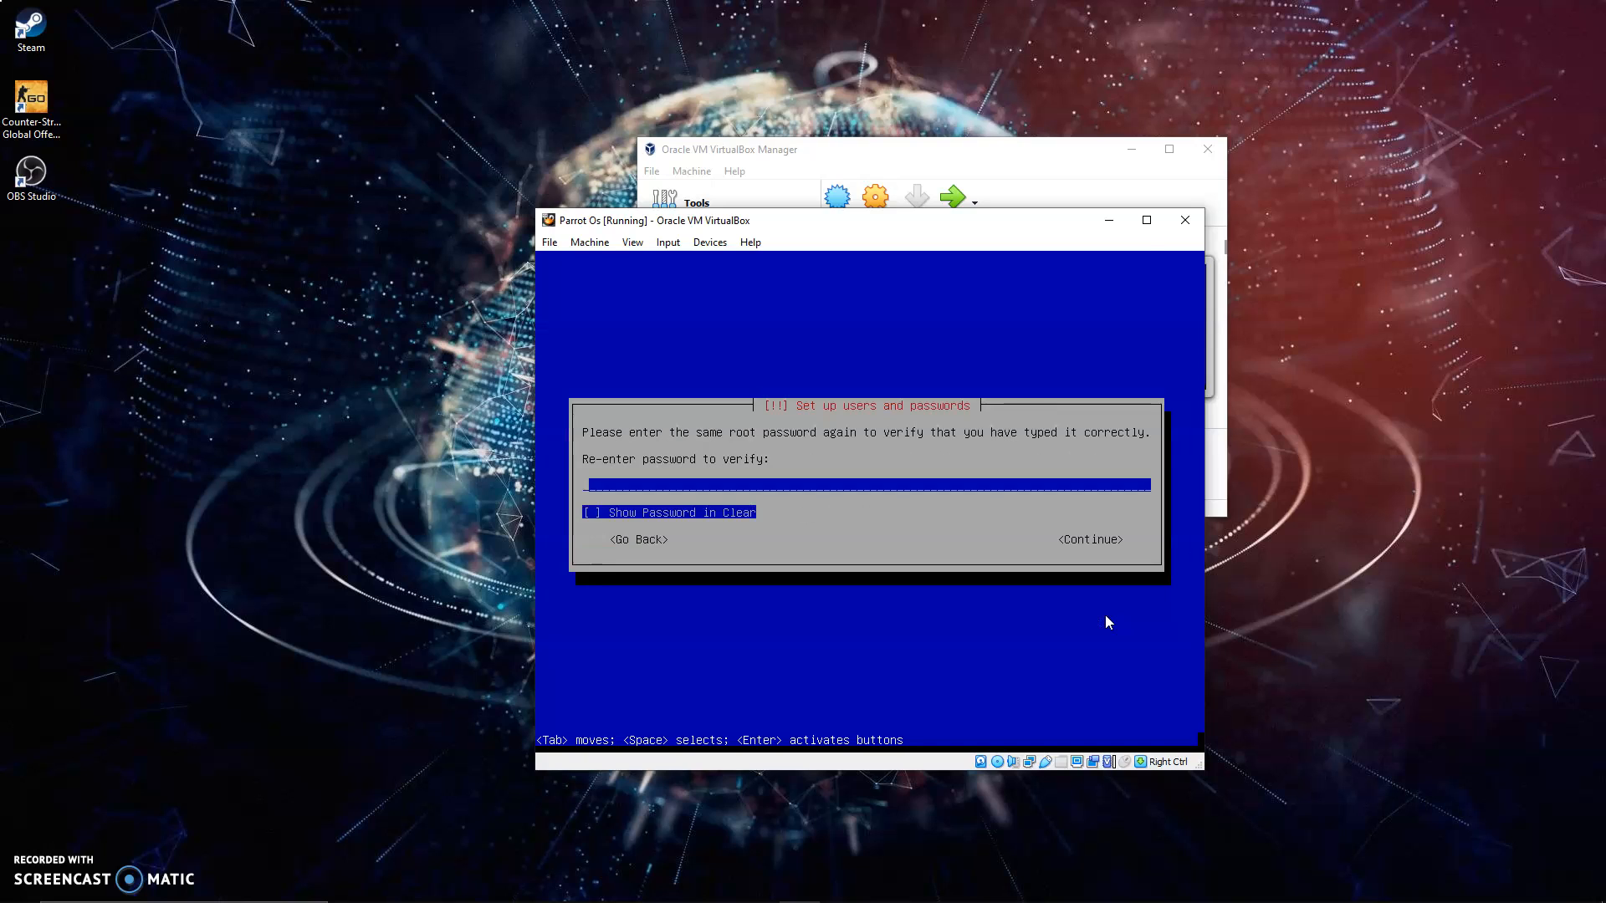
pyautogui.write('****')
pyautogui.press('Tab')
pyautogui.press('Tab')
pyautogui.press('Return')
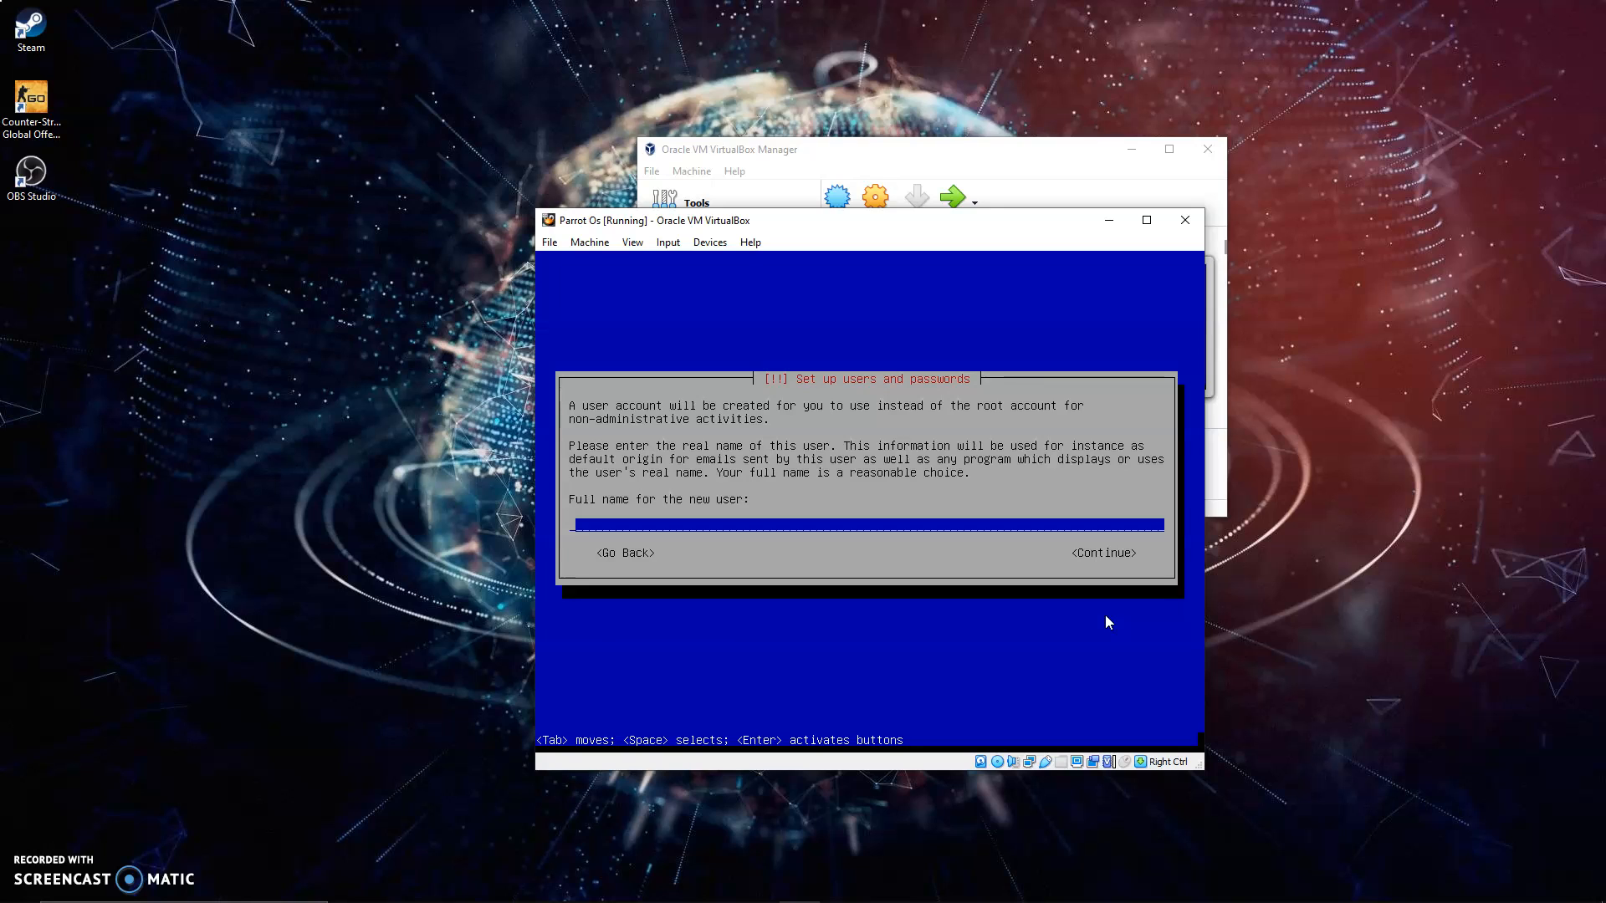
# - Enter "ghost" as the new user's full name and accept "ghost" as the account username
pyautogui.write('ghost')
pyautogui.press('Tab')
pyautogui.press('Return')
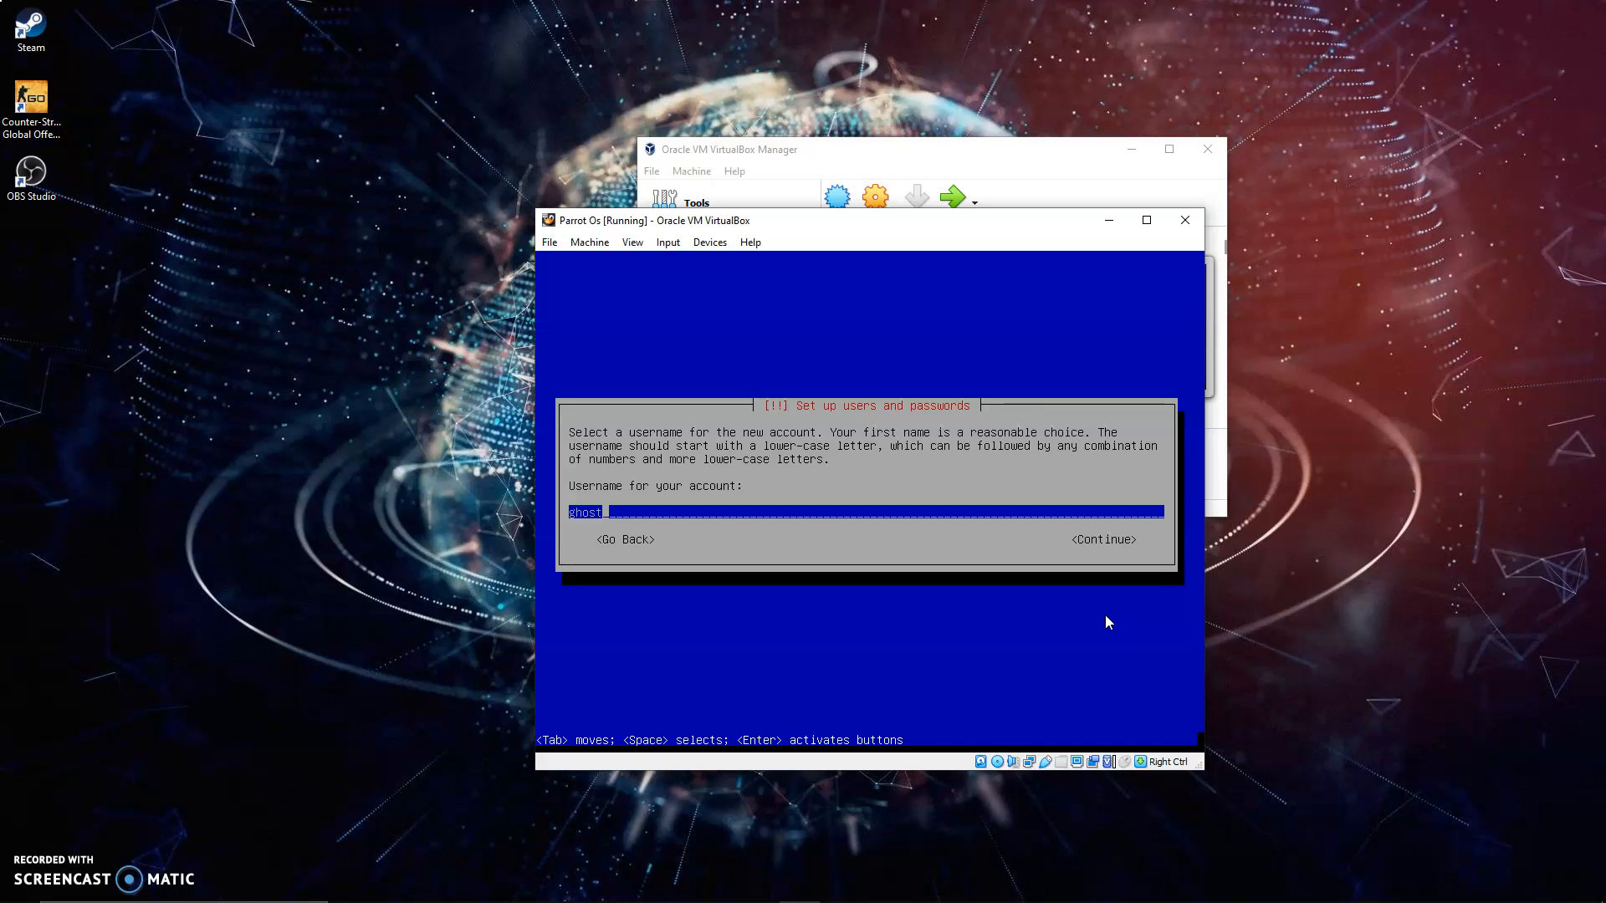
pyautogui.press('Tab')
pyautogui.press('Return')
# - Enter the new user's password, repeat it for verification and continue
pyautogui.write('****')
pyautogui.press('Tab')
pyautogui.press('Tab')
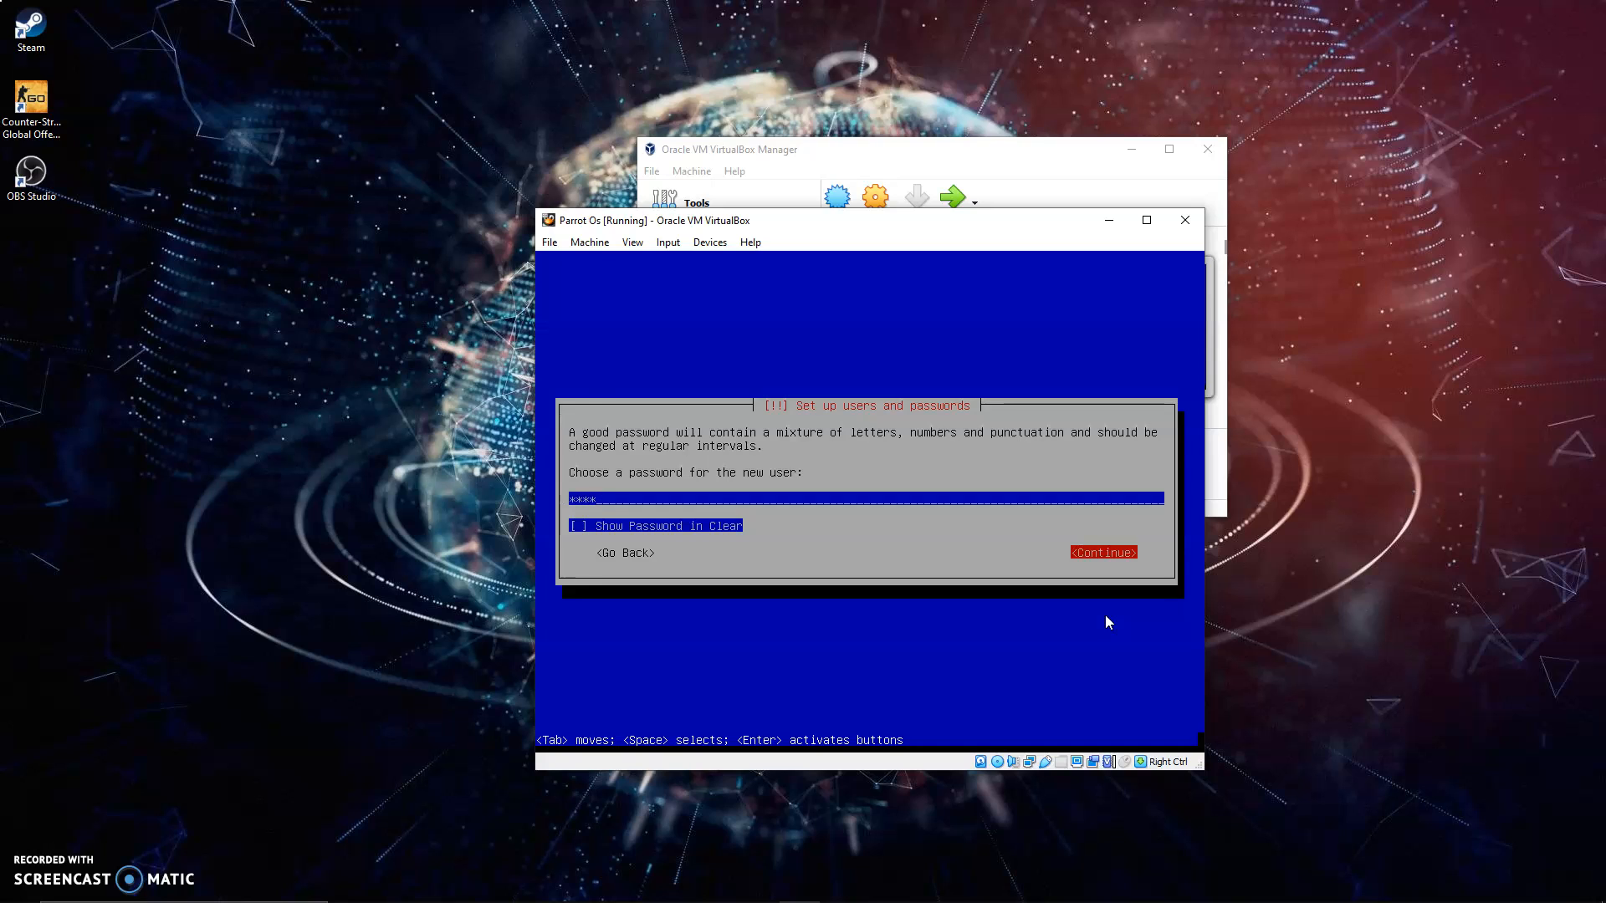
pyautogui.press('Return')
pyautogui.write('****')
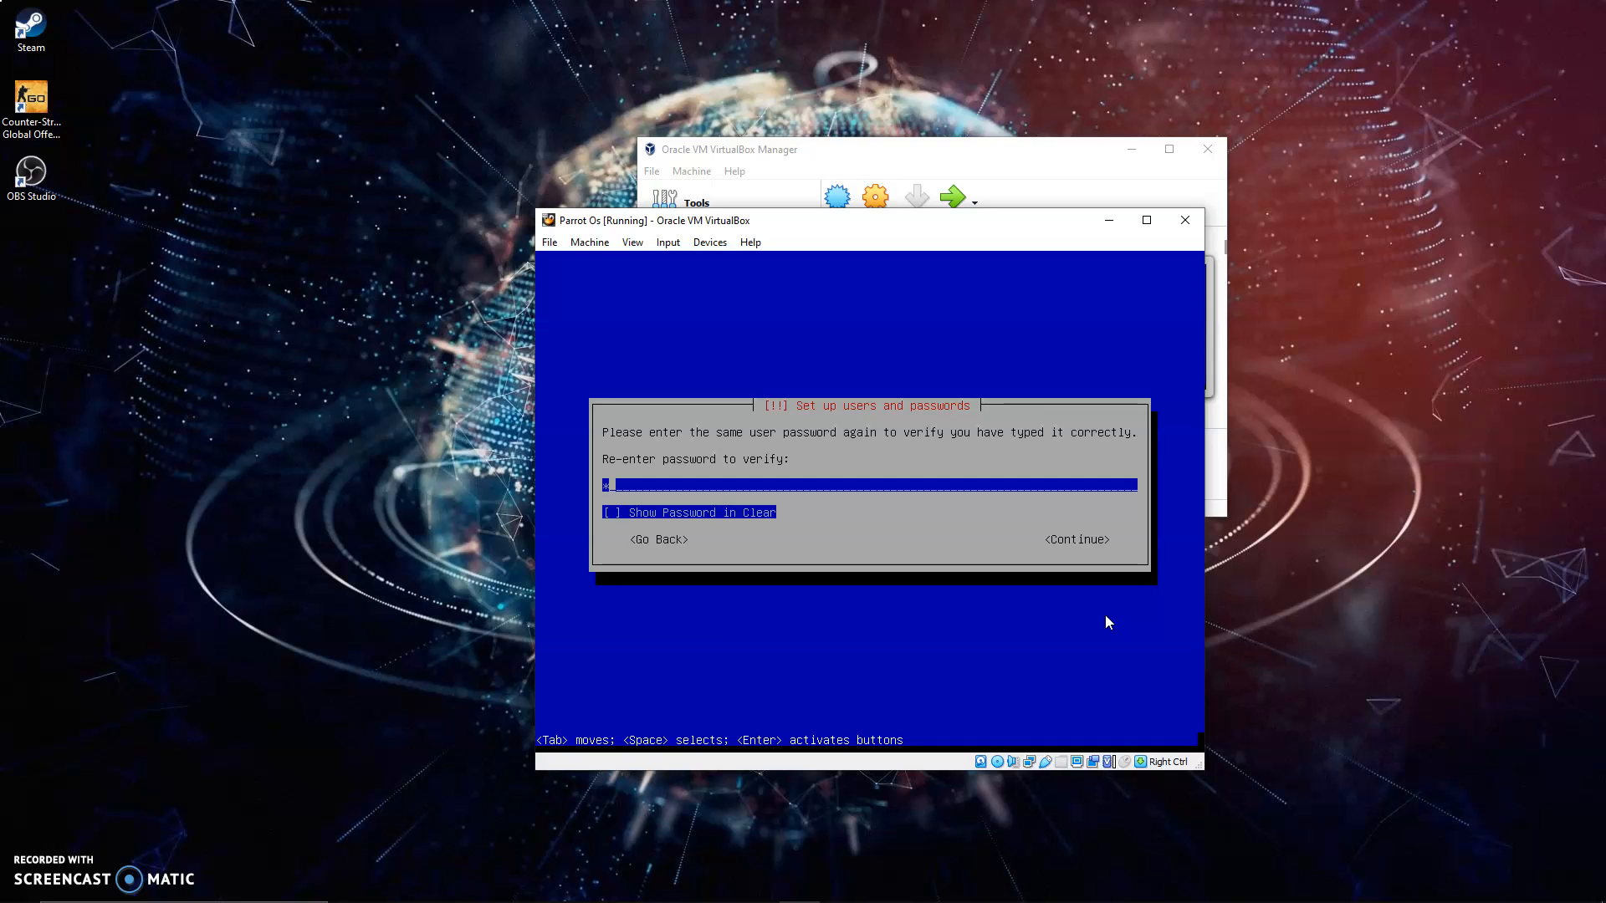
pyautogui.press('Tab')
pyautogui.press('Return')
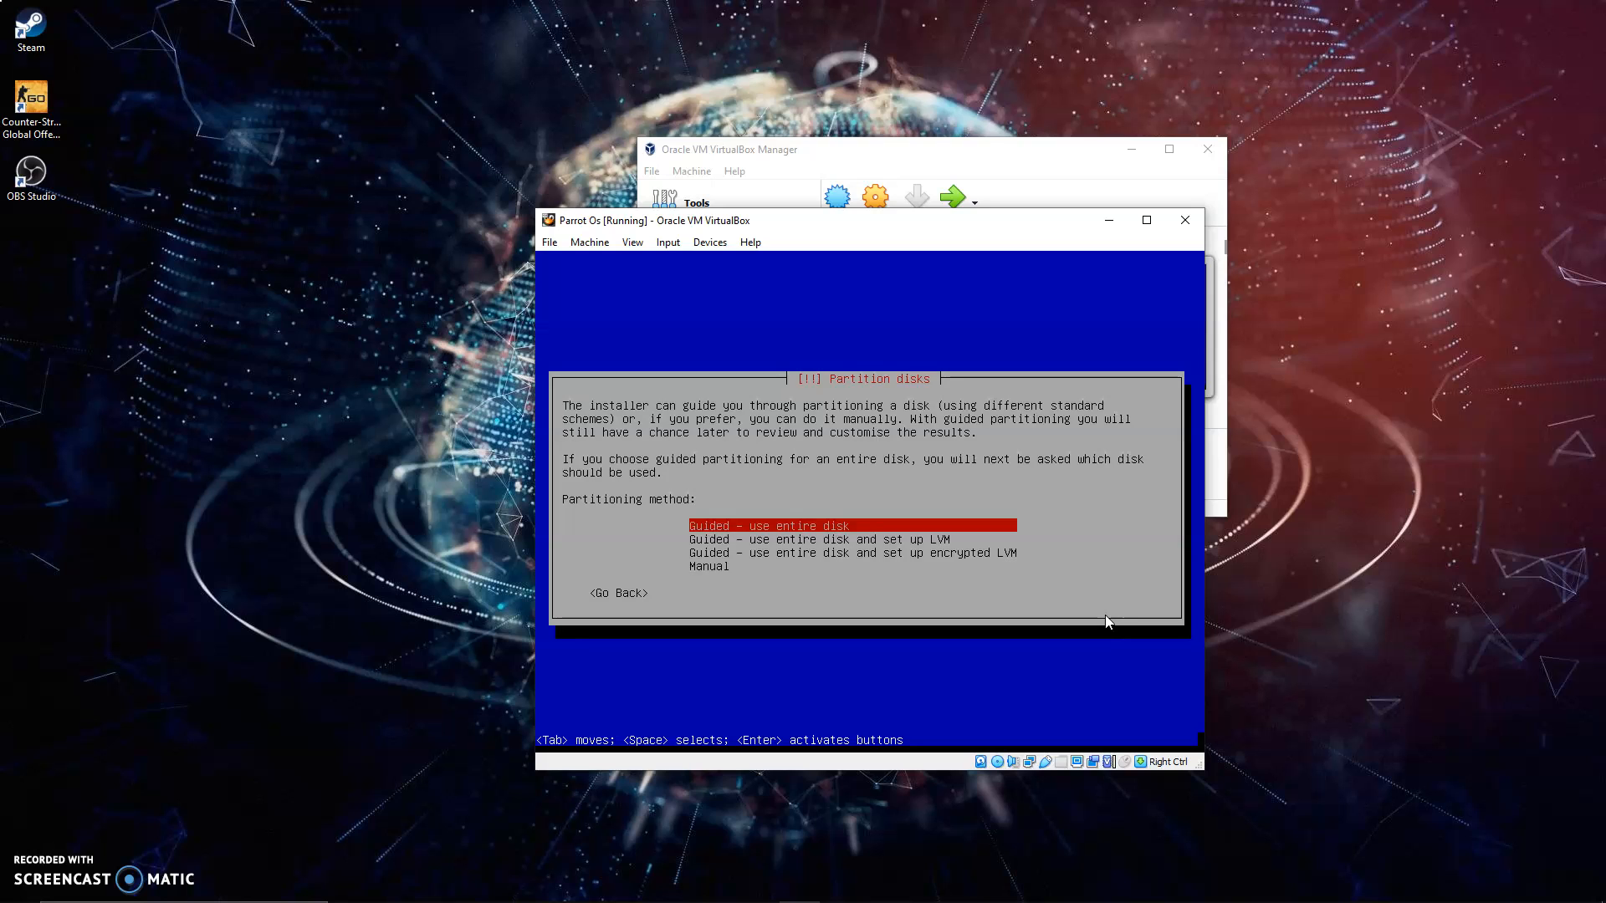
# - Choose guided partitioning of the entire VBOX HARDDISK (sda) with all files in one partition
pyautogui.press('Return')
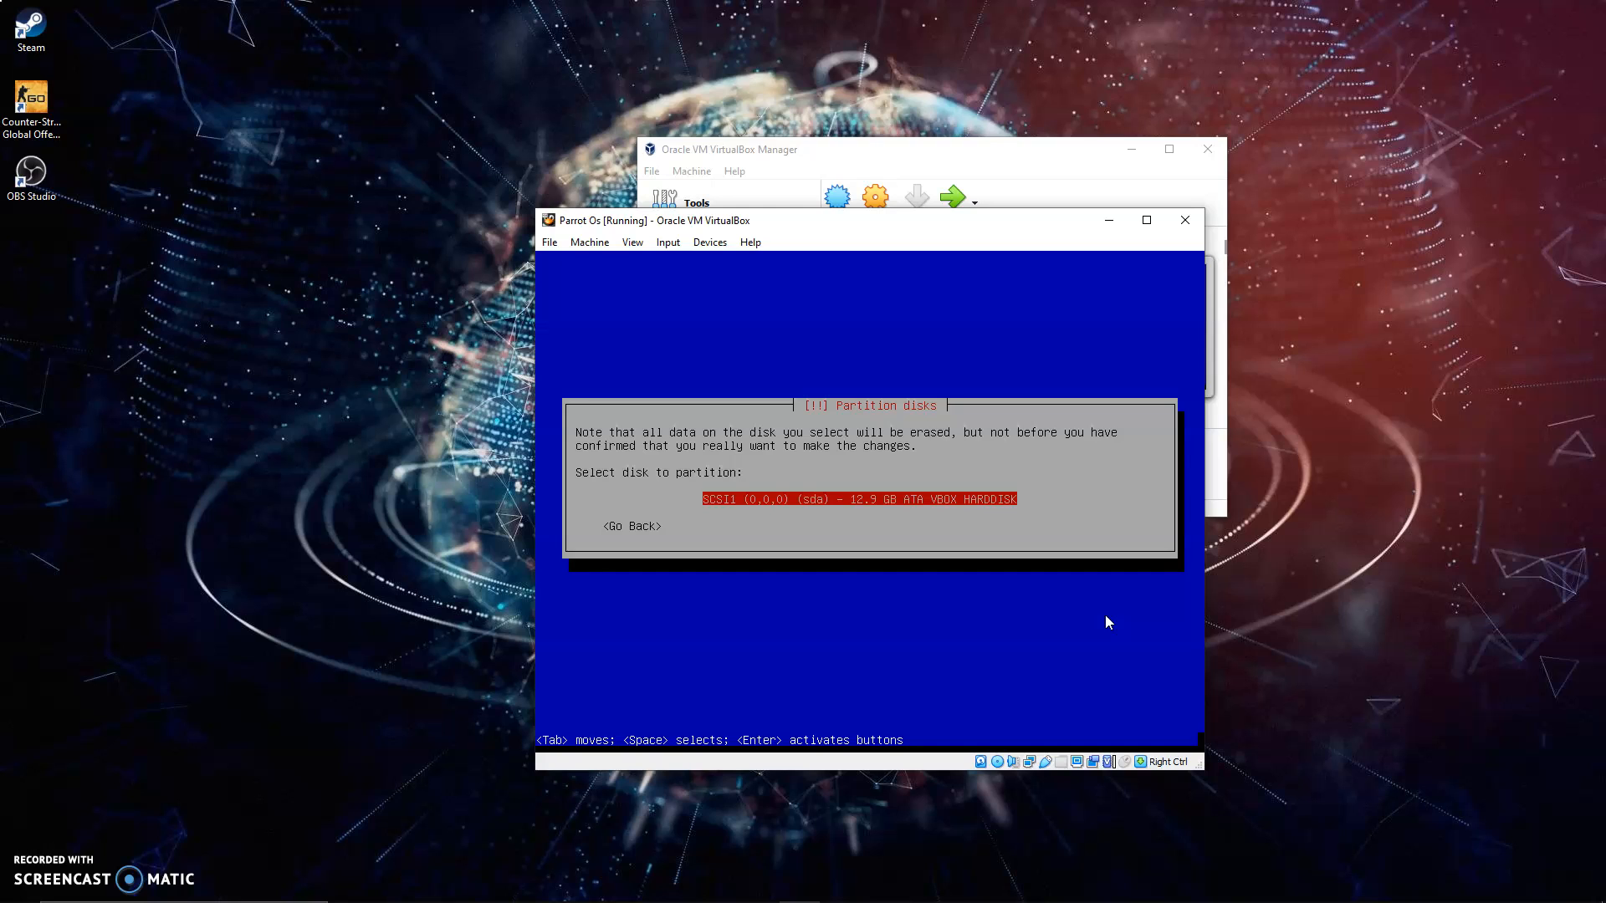
pyautogui.press('Return')
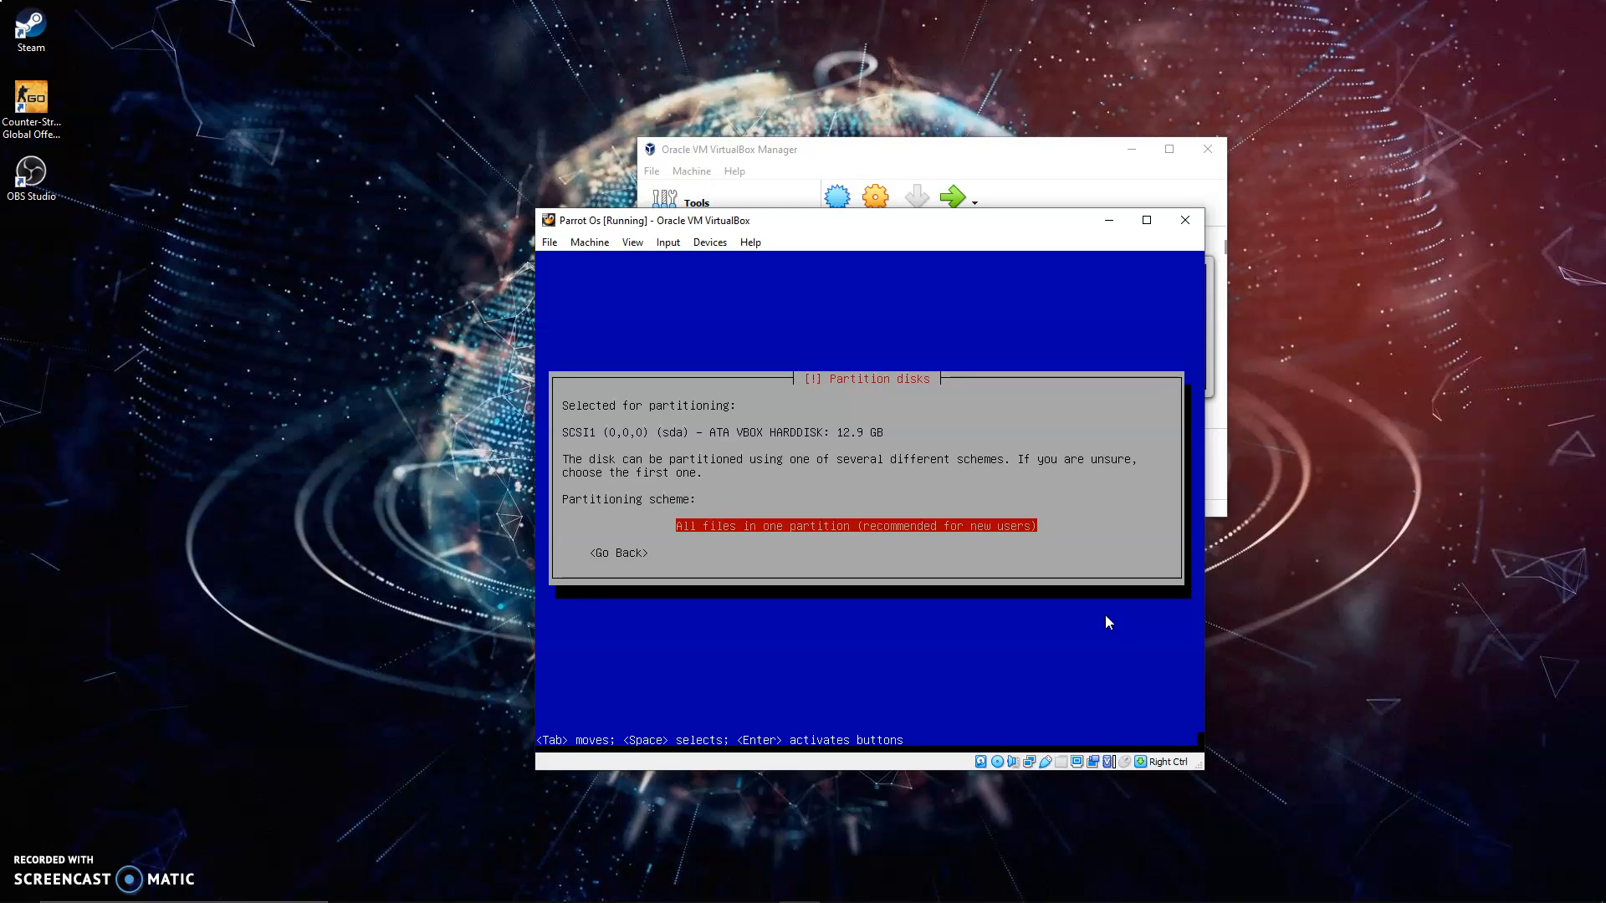
pyautogui.press('Return')
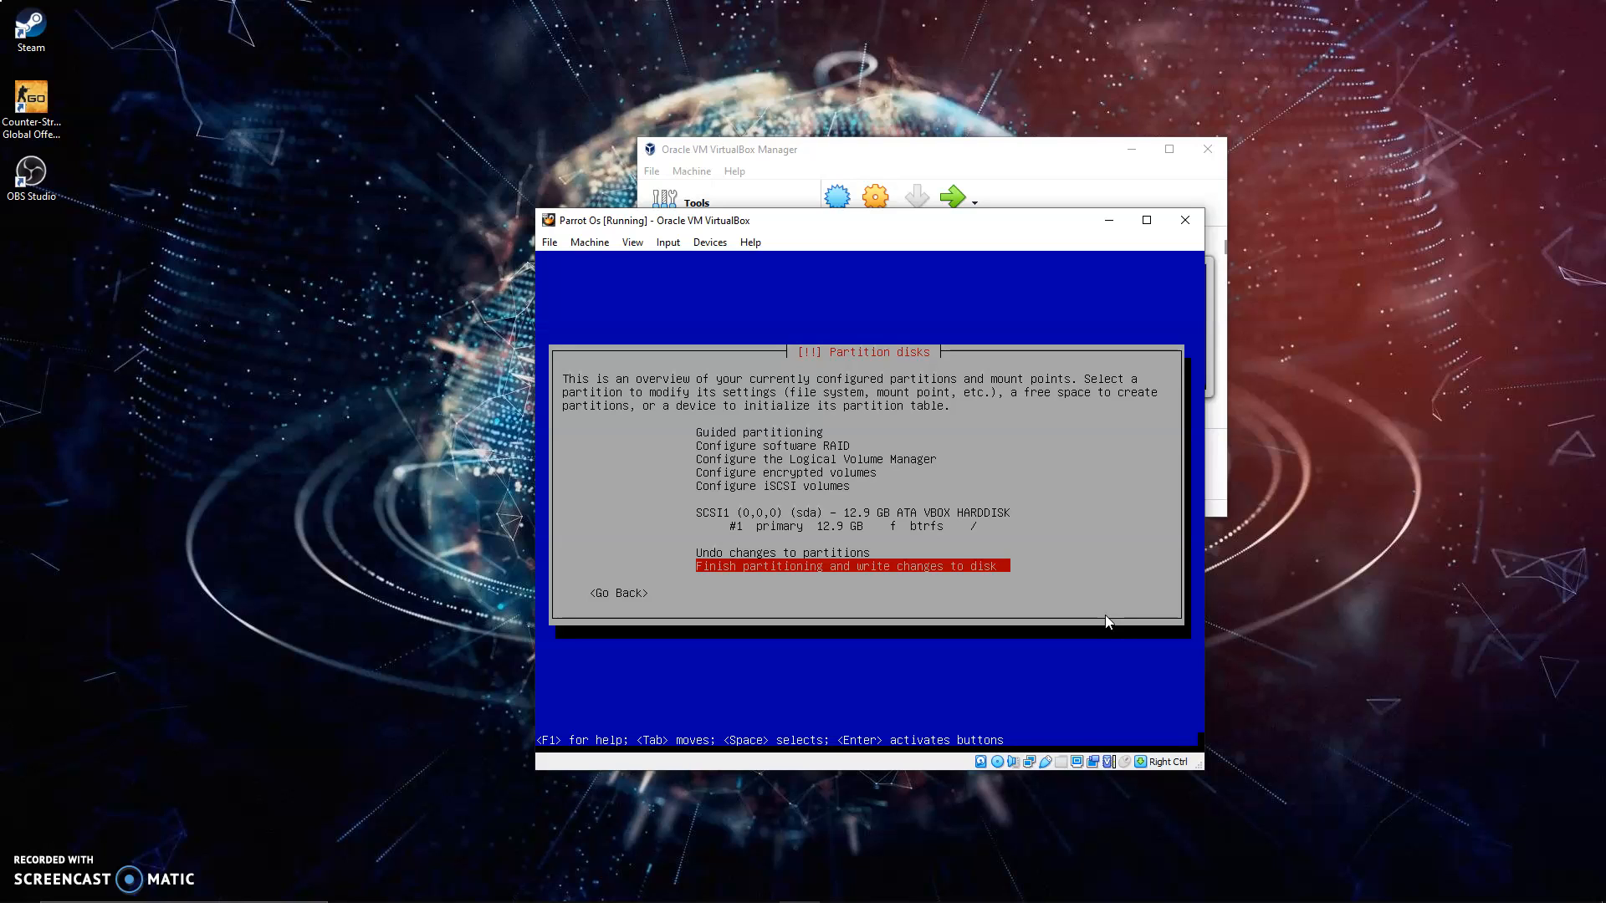
# - Finish partitioning without a swap partition and confirm writing the changes to the disk
pyautogui.press('Return')
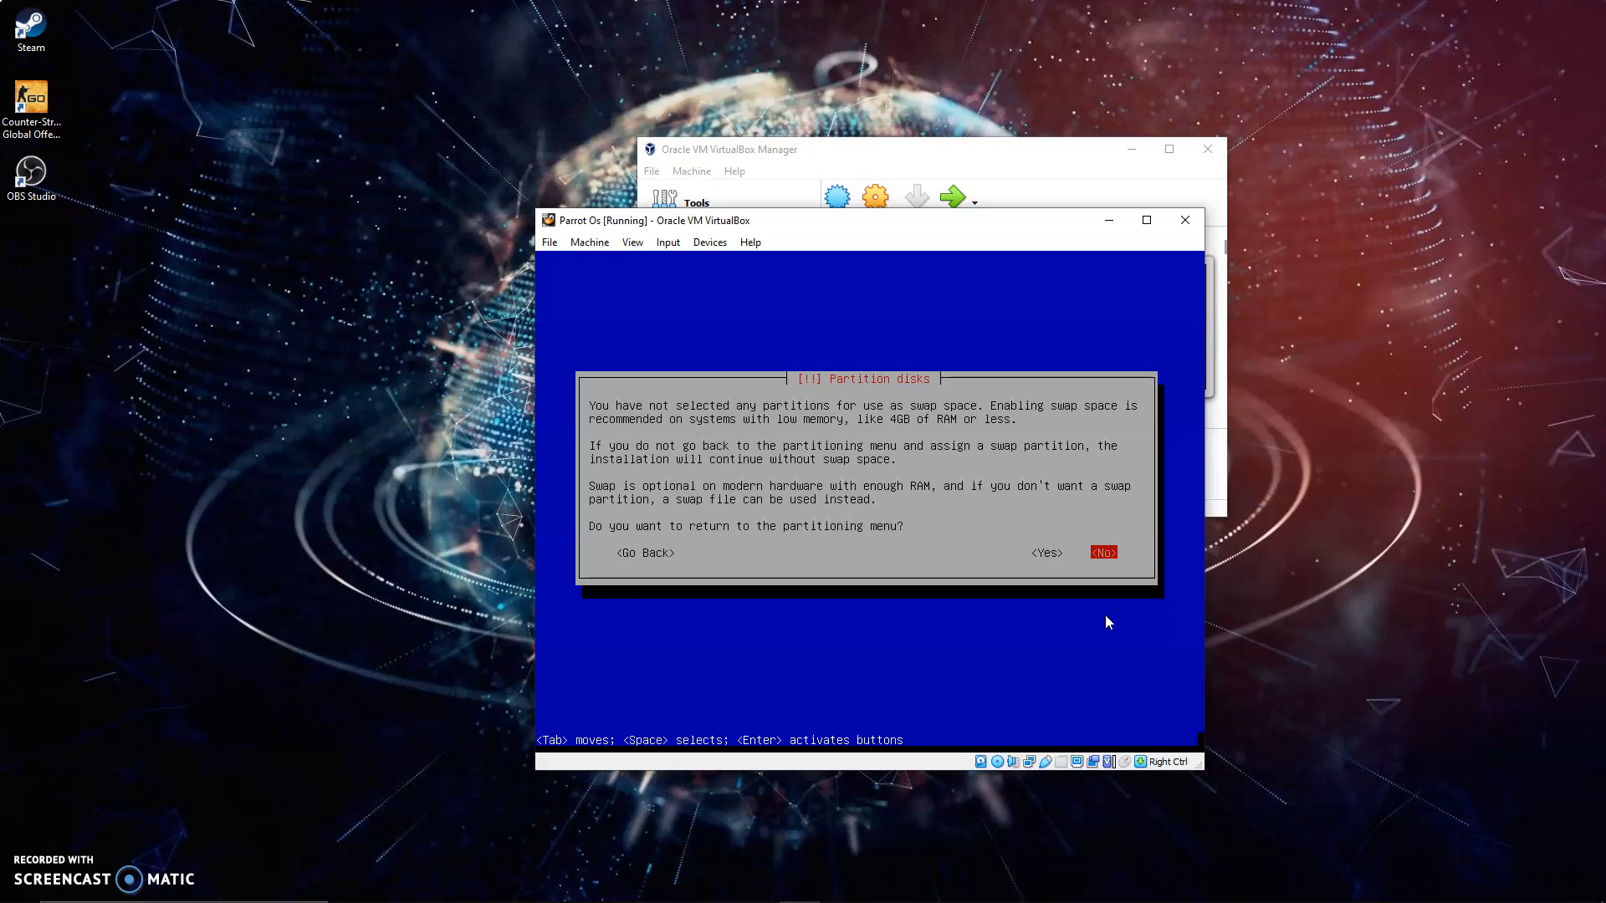
pyautogui.press('Return')
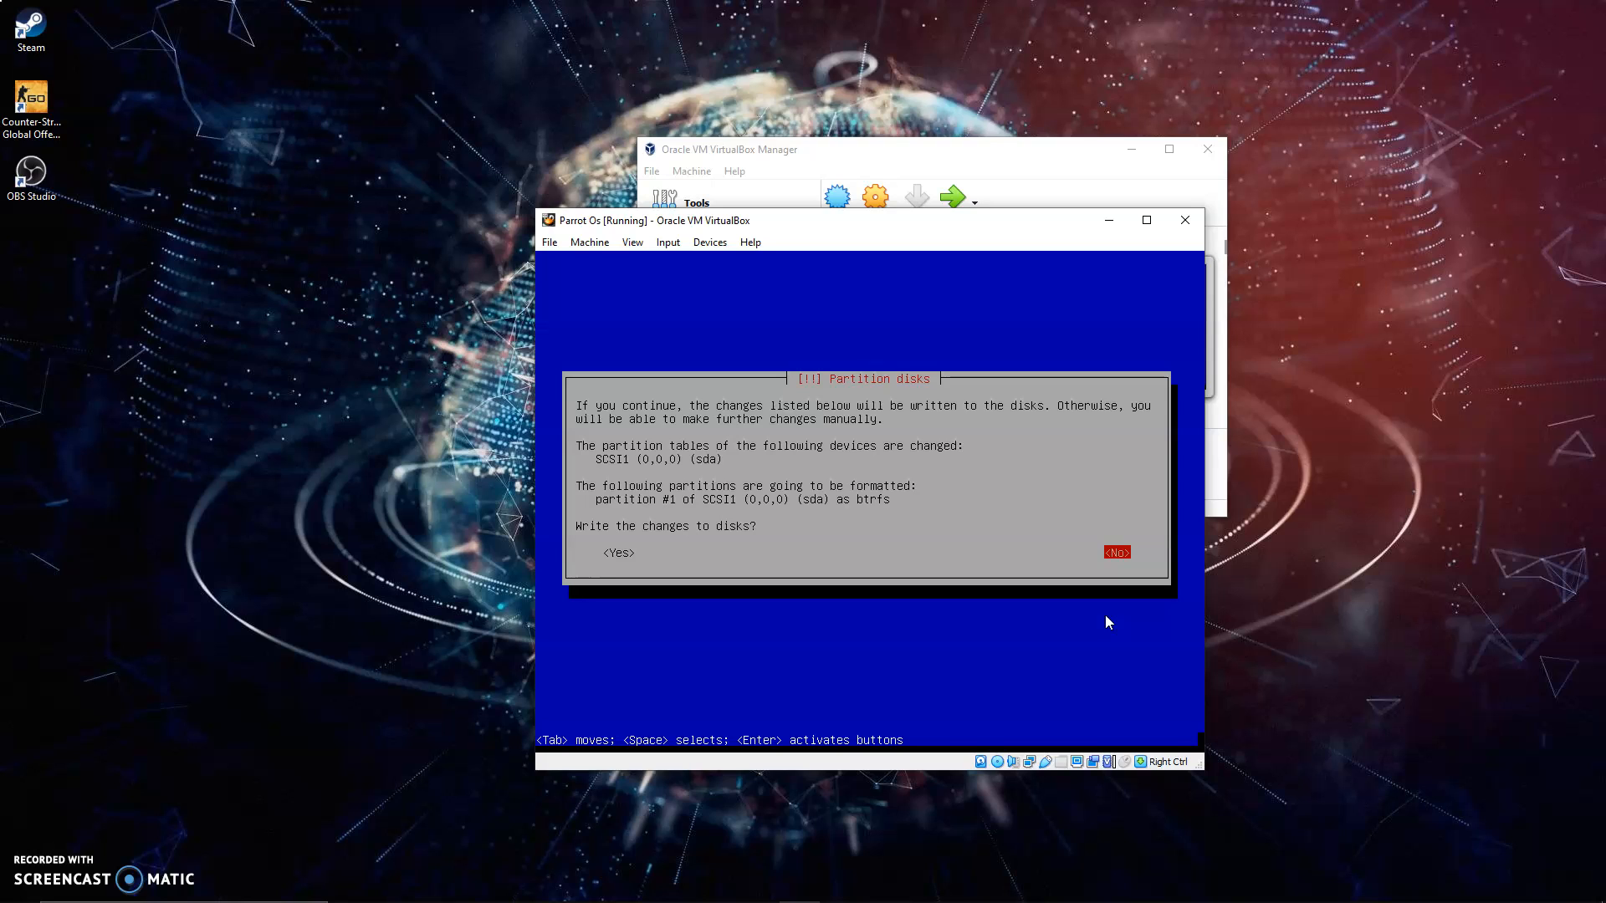
pyautogui.press('Tab')
pyautogui.press('Return')
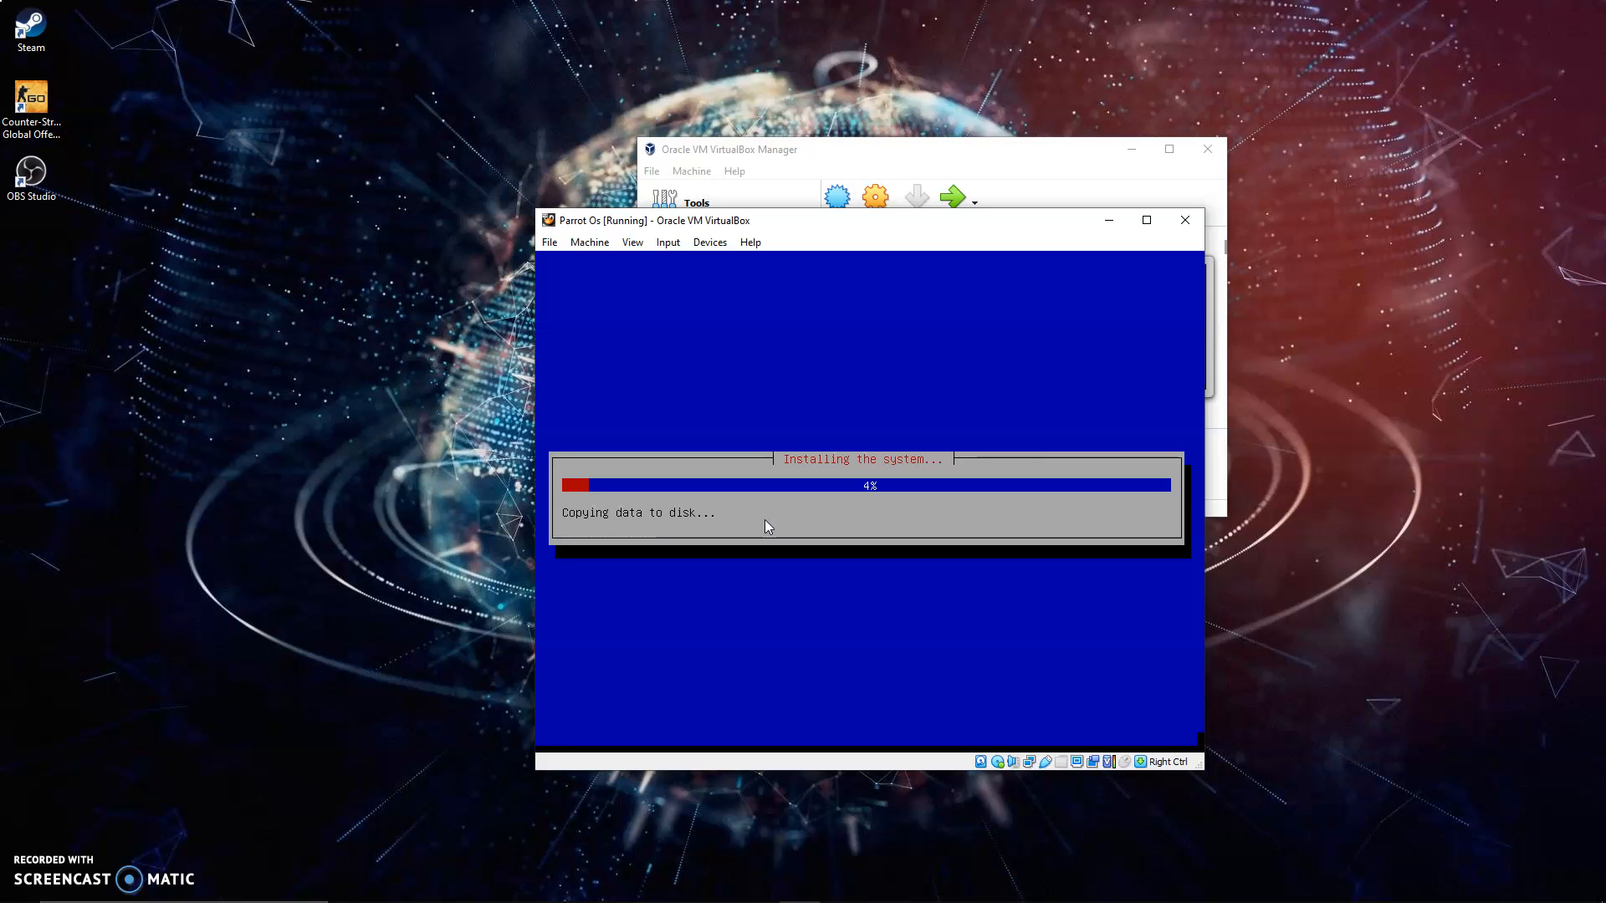
pyautogui.click(764, 557)
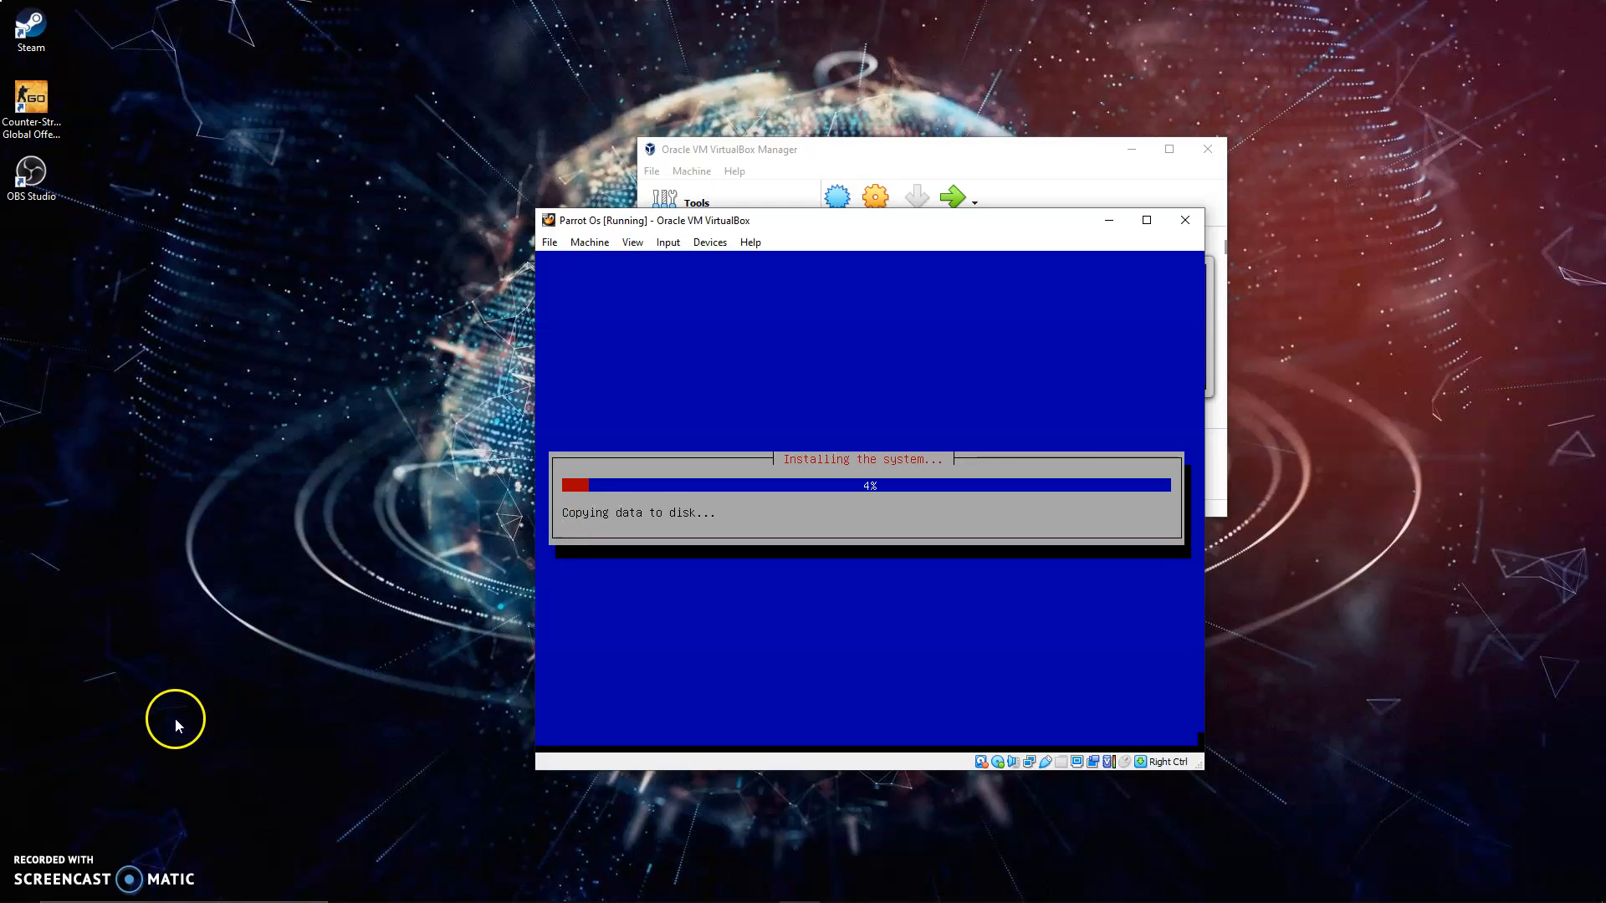
pyautogui.click(40, 865)
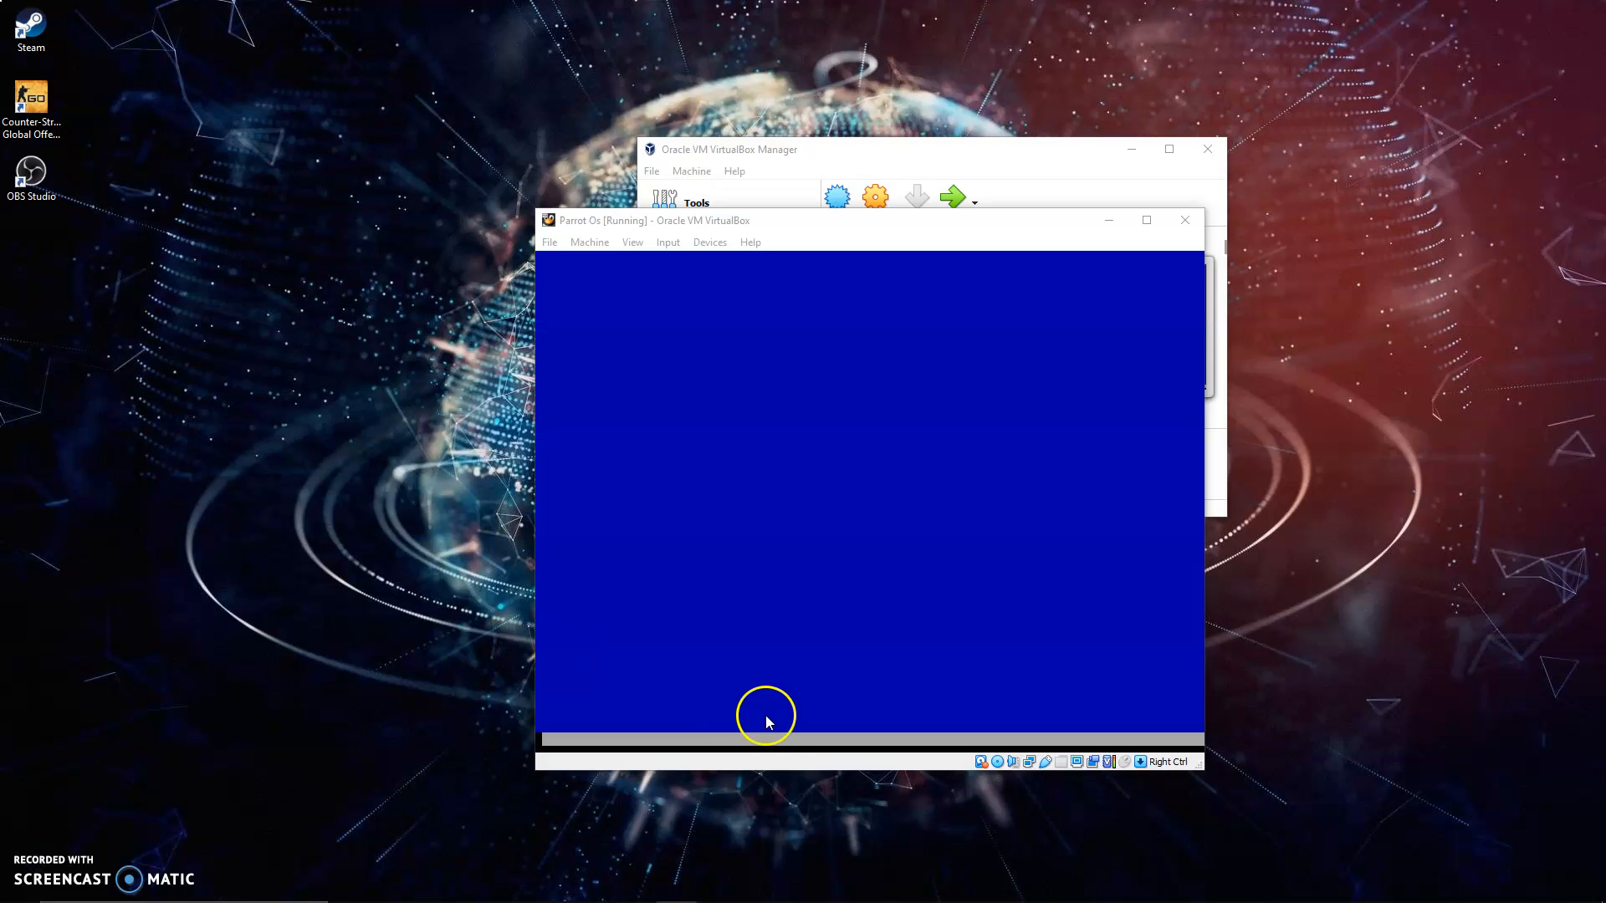
pyautogui.click(775, 763)
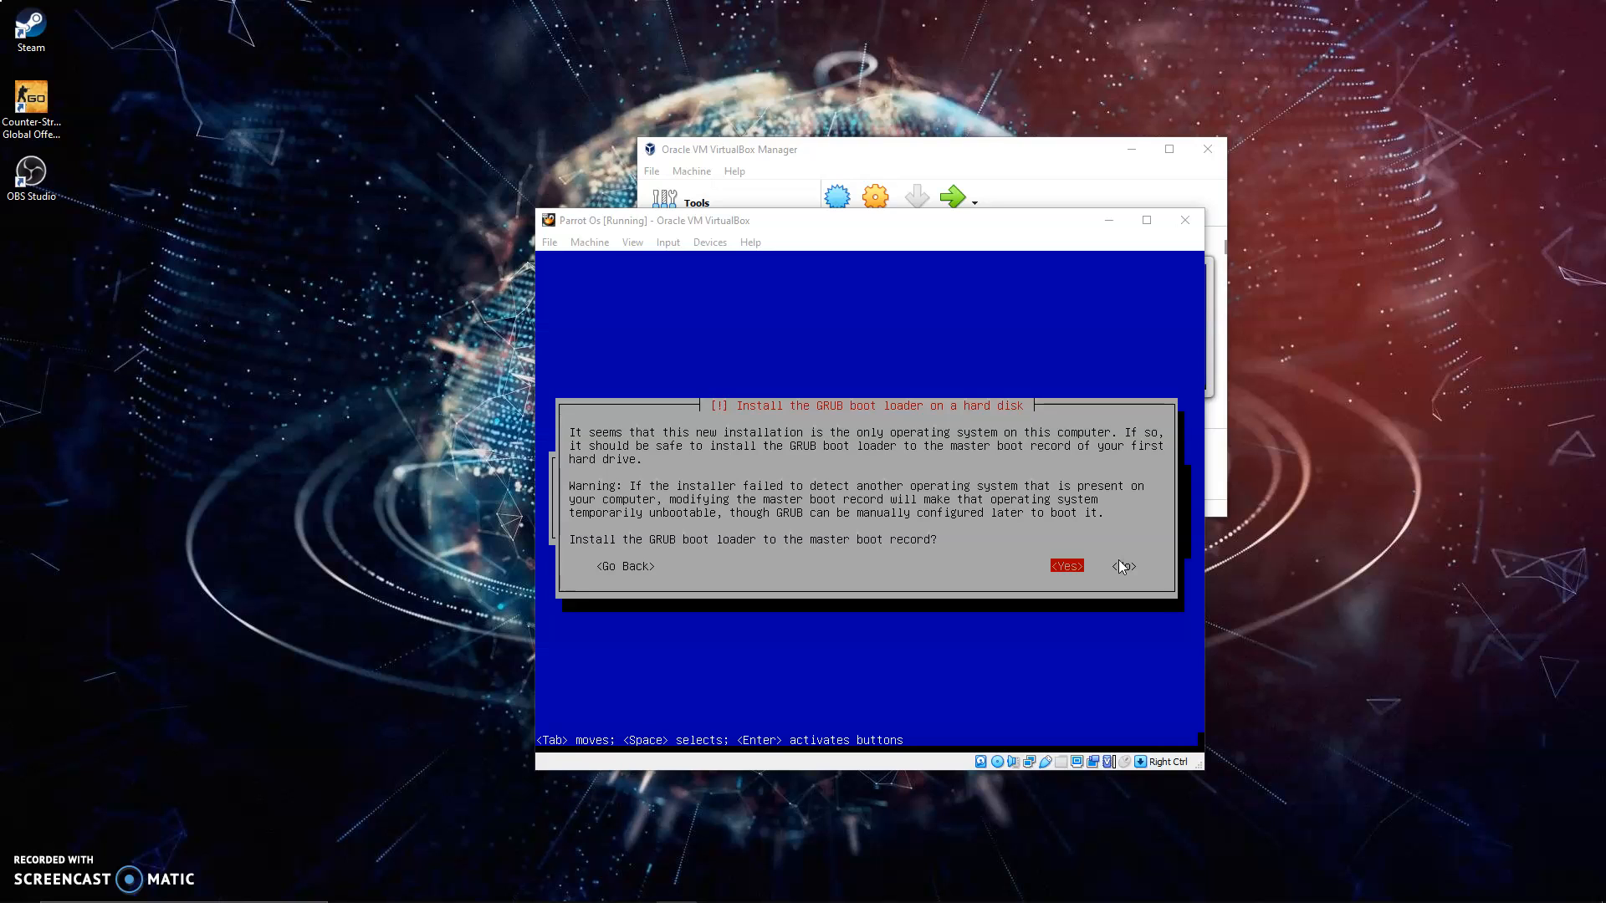
# - Dismiss the mouse capture notice and install the GRUB boot loader to the master boot record on /dev/sda
pyautogui.click(1067, 569)
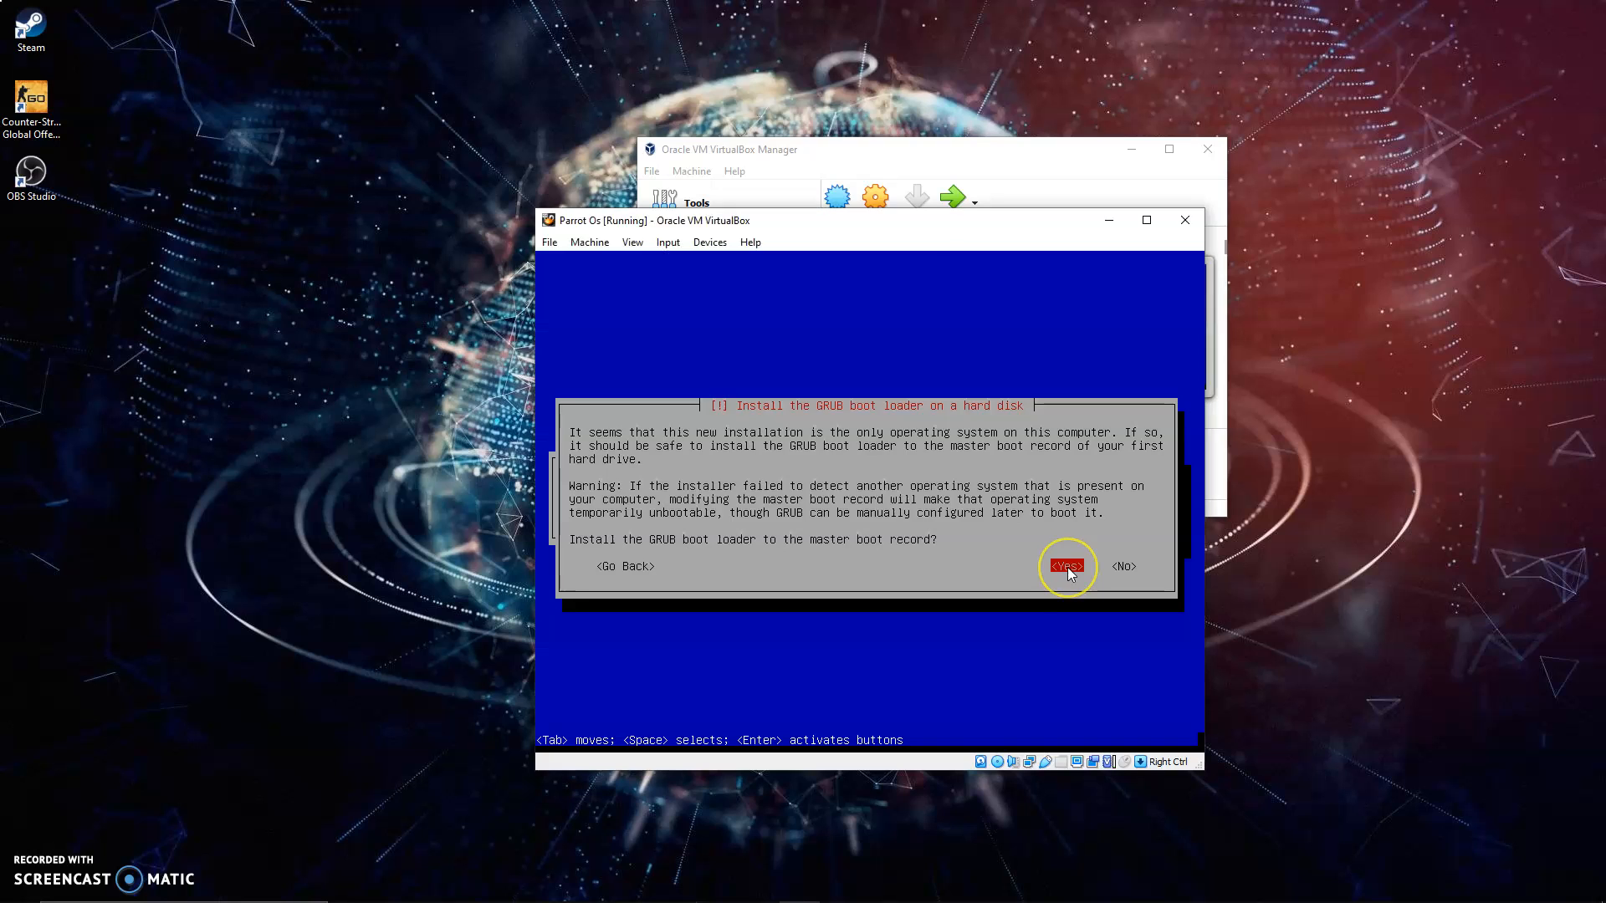
pyautogui.click(876, 665)
pyautogui.click(905, 604)
pyautogui.click(914, 636)
pyautogui.click(916, 604)
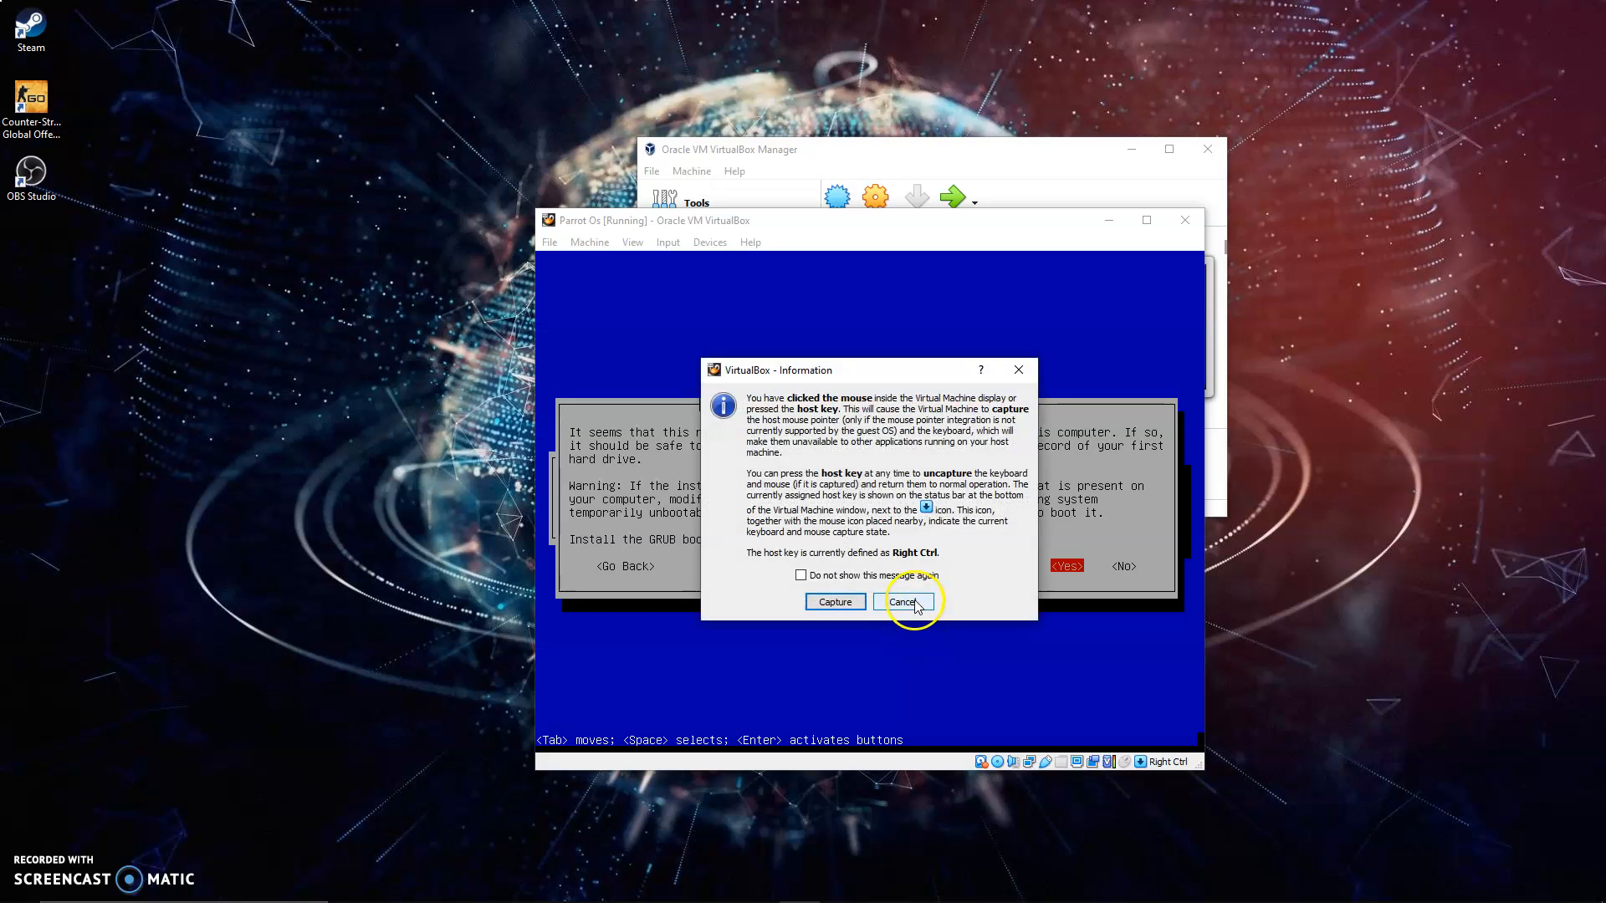
pyautogui.press('Return')
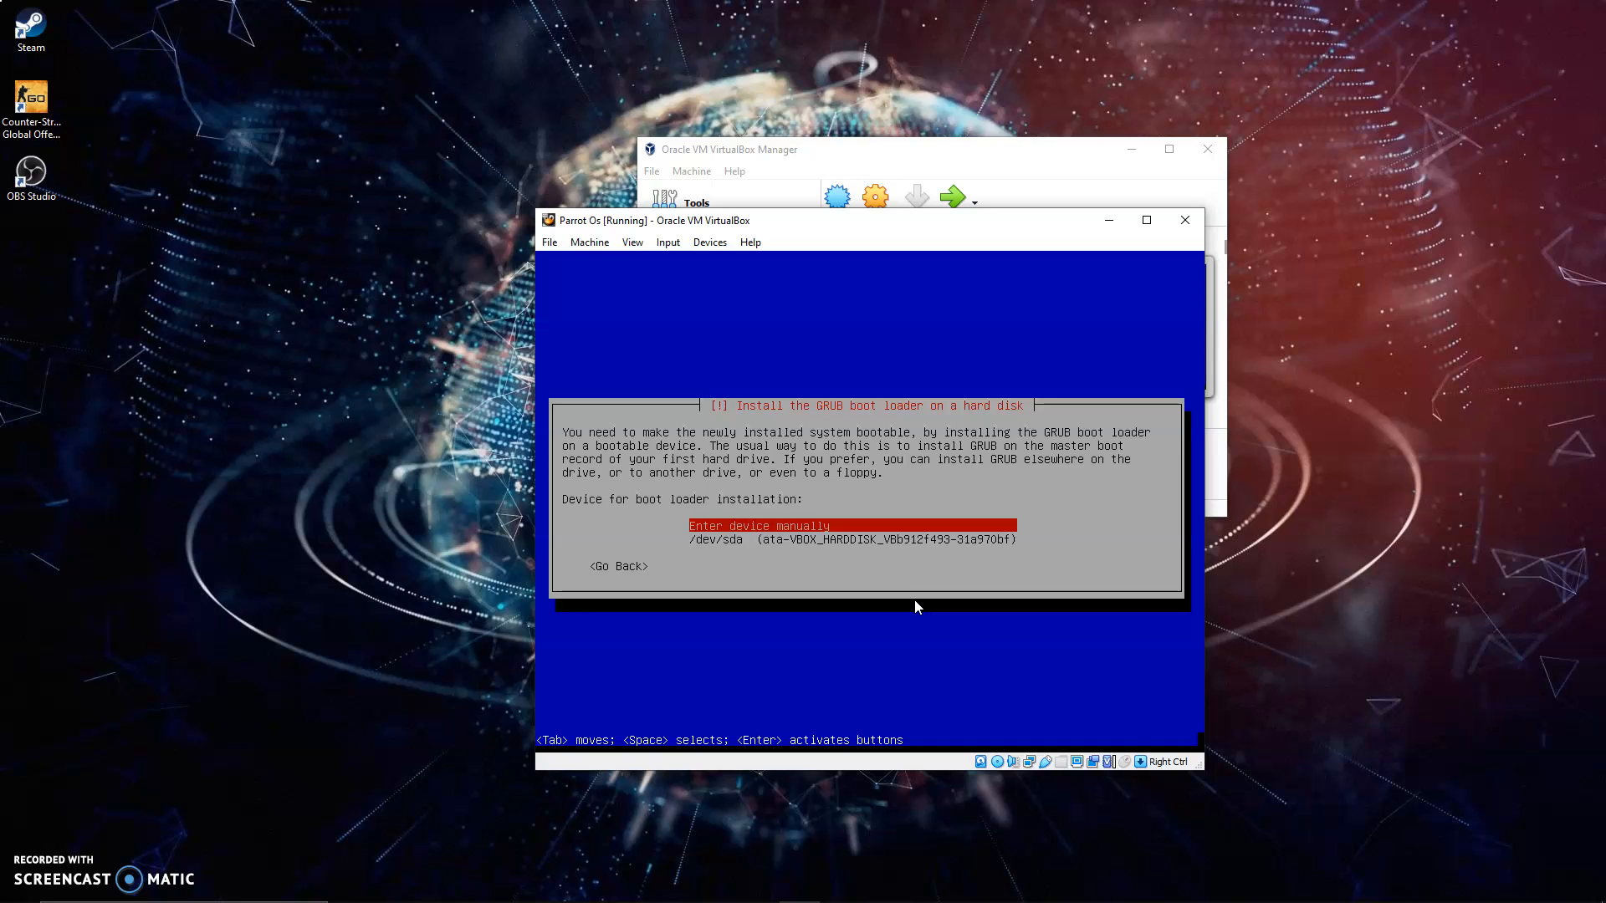
pyautogui.press('Down')
pyautogui.press('Return')
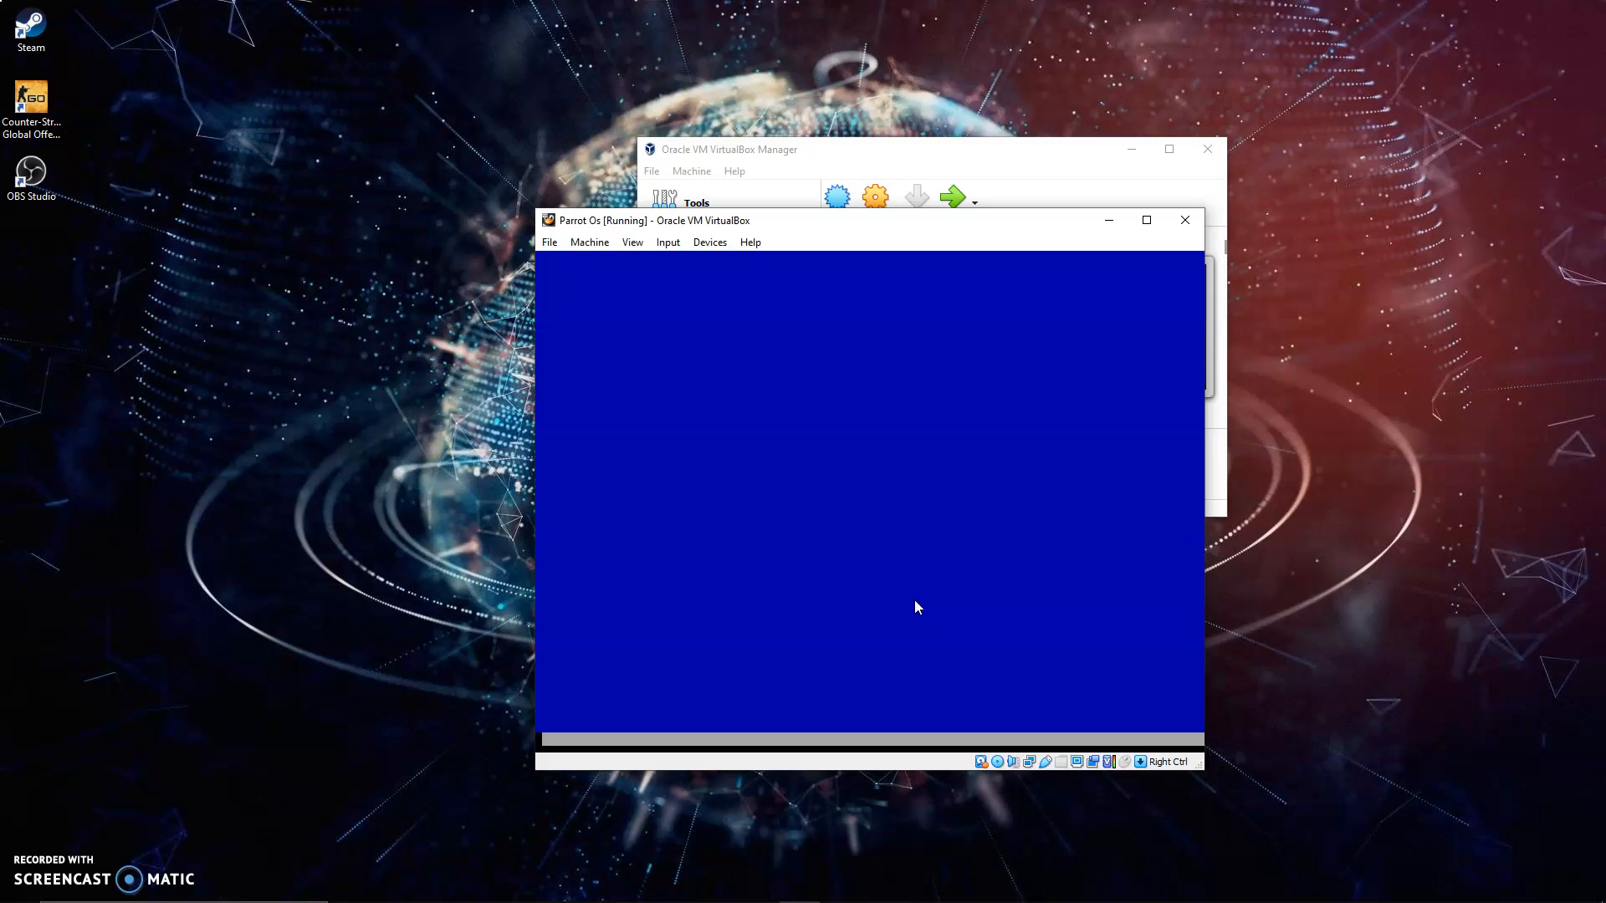
# - Dismiss the mouse capture notice and continue from the installation complete screen to boot the new system
pyautogui.click(677, 602)
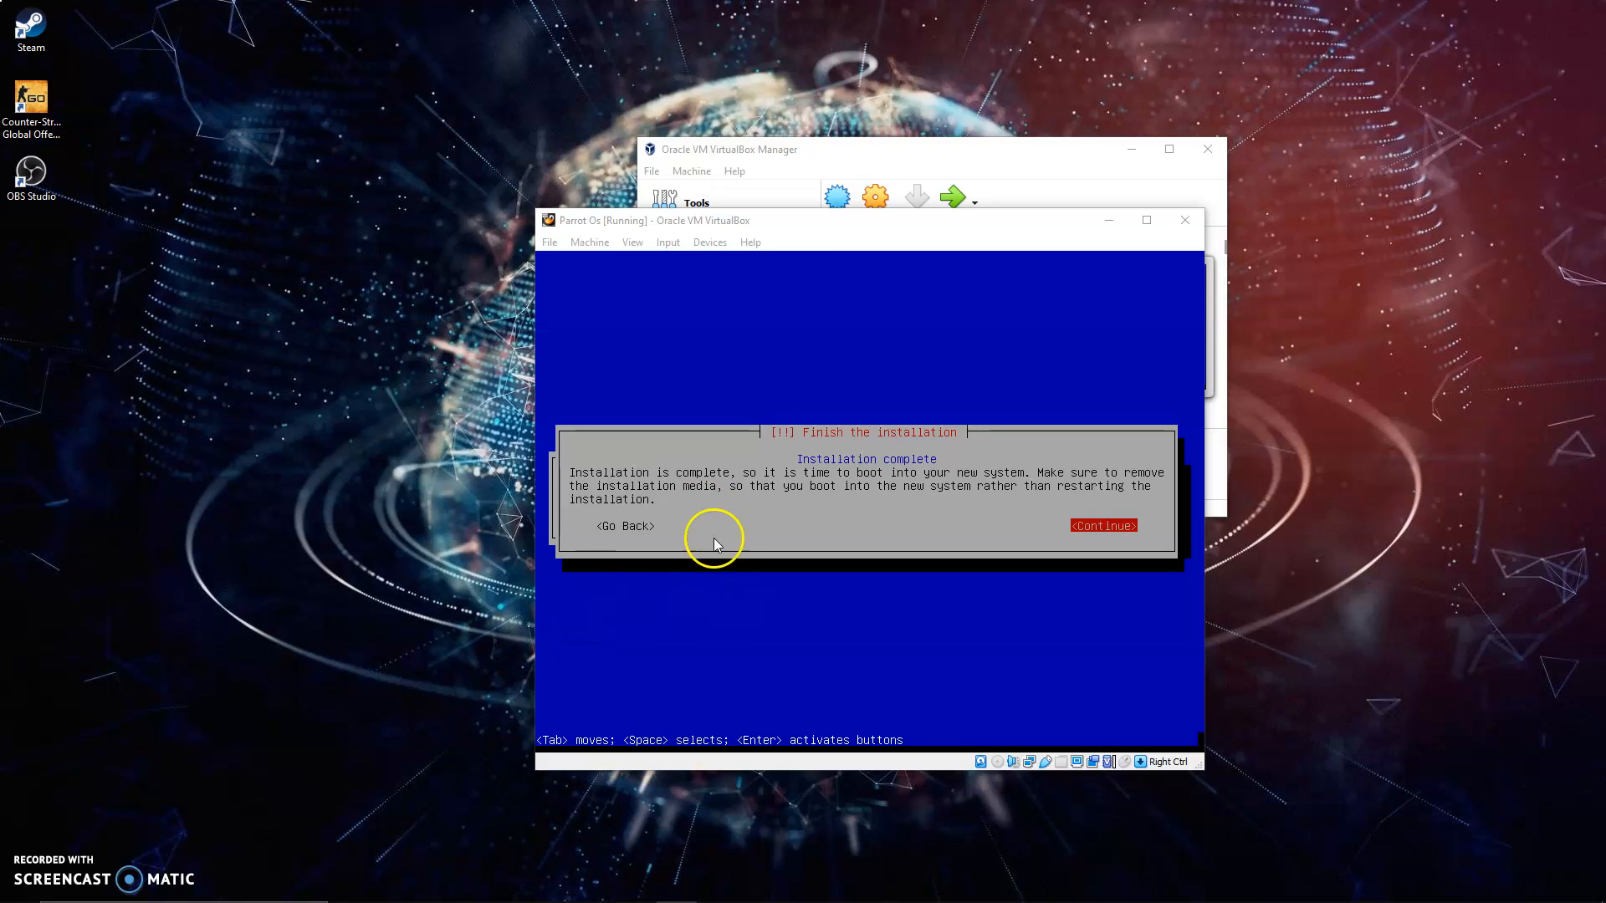
pyautogui.click(840, 526)
pyautogui.click(902, 602)
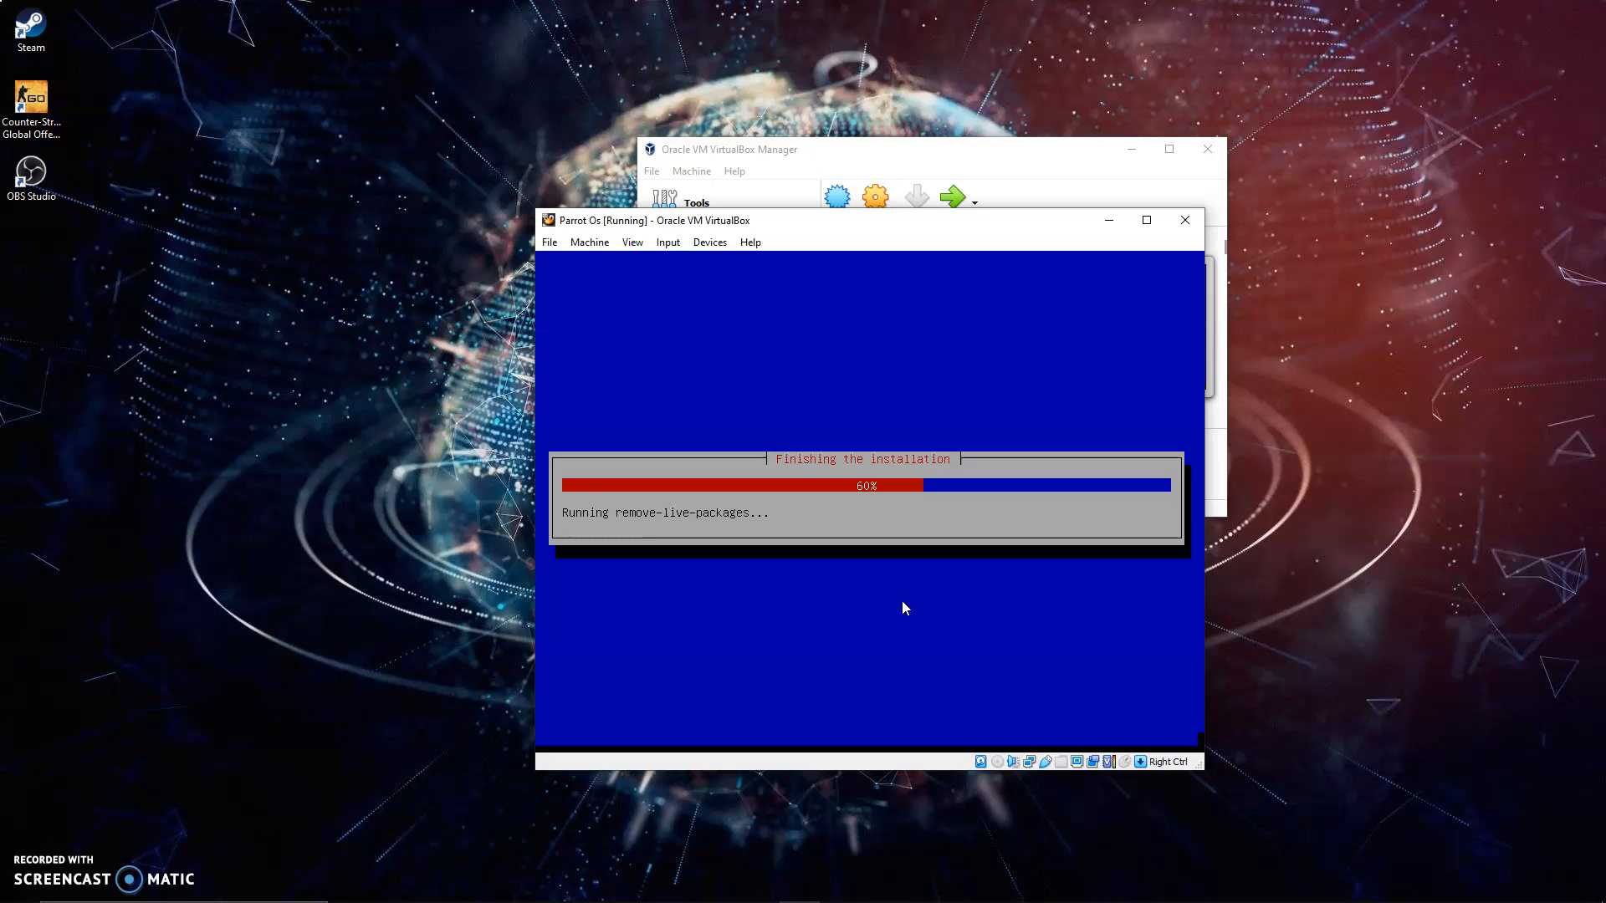
pyautogui.click(793, 553)
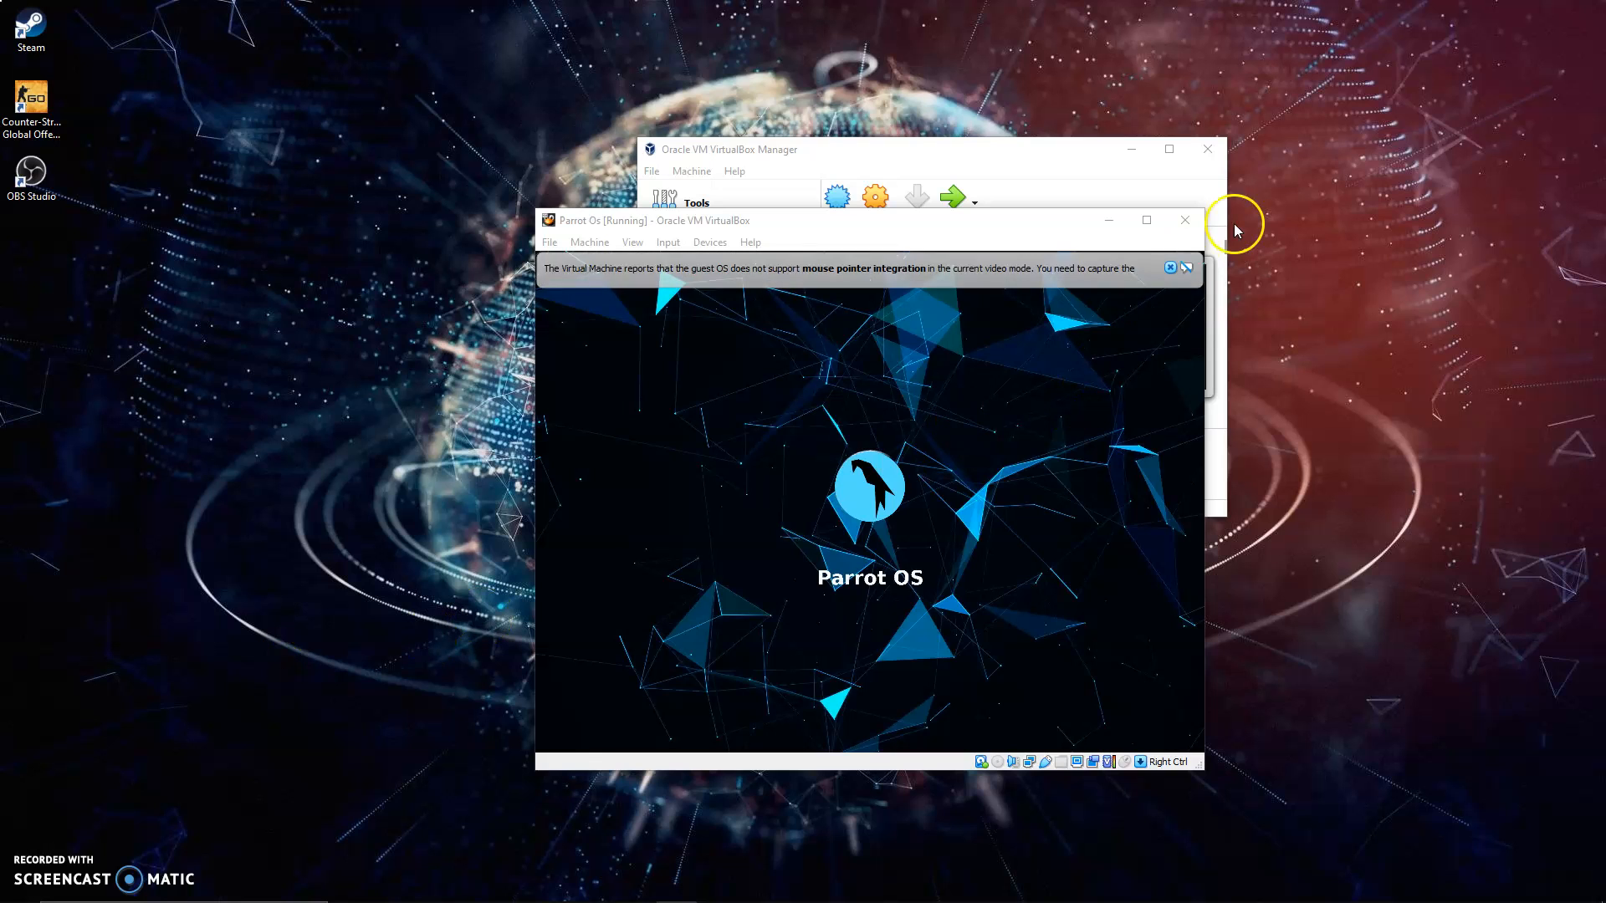
# - Close the notice about unsupported mouse pointer integration while Parrot OS boots
pyautogui.click(1170, 269)
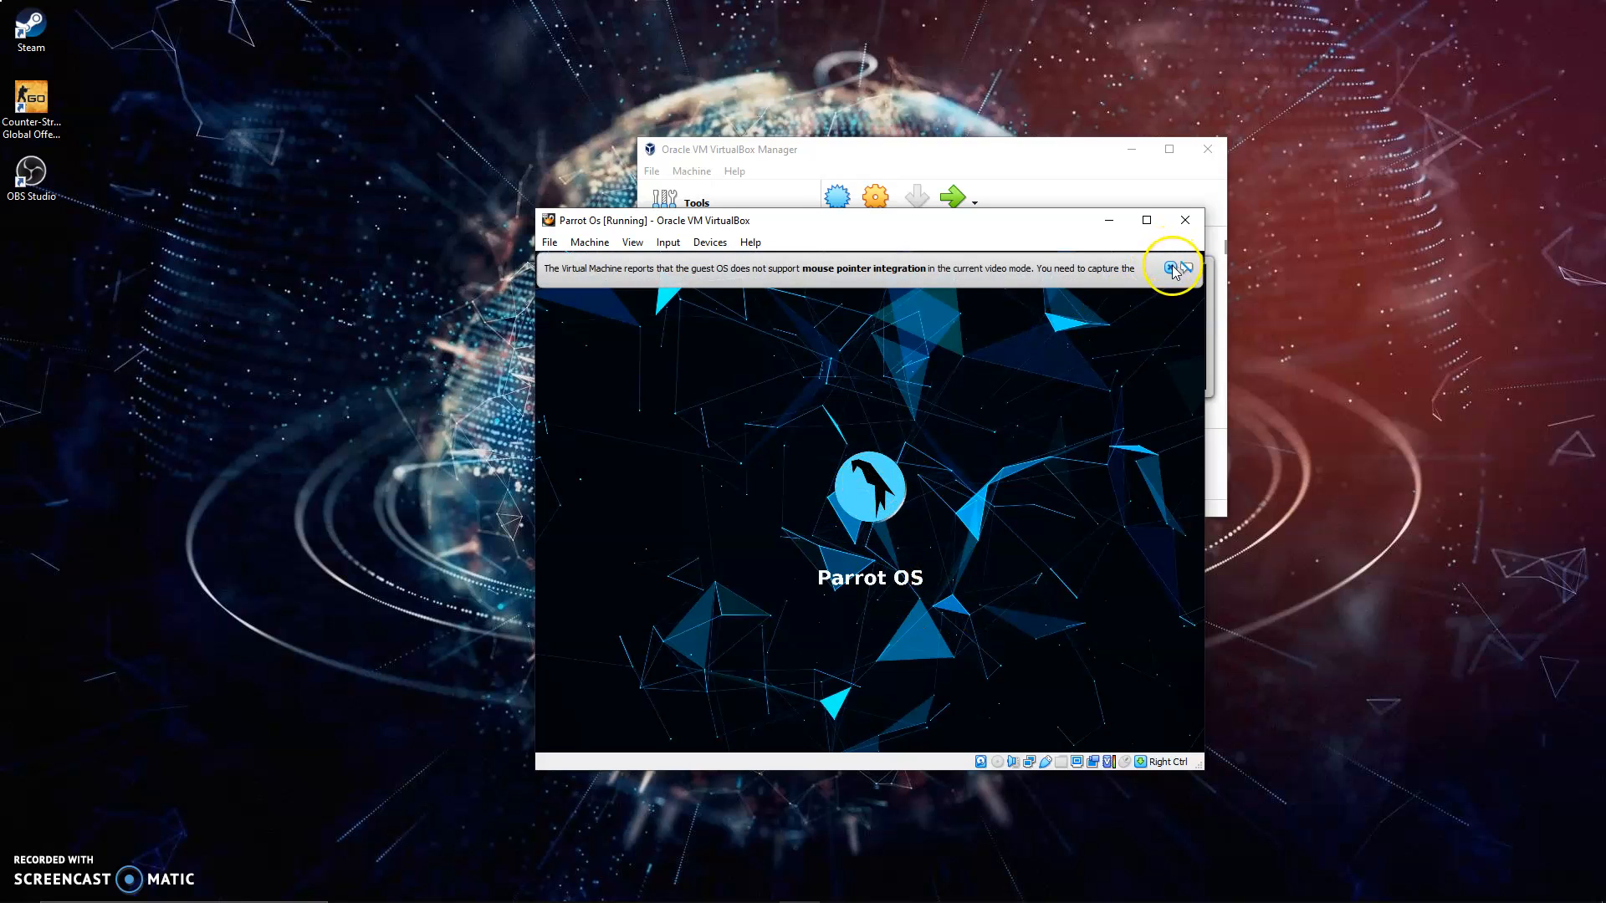
pyautogui.click(1170, 266)
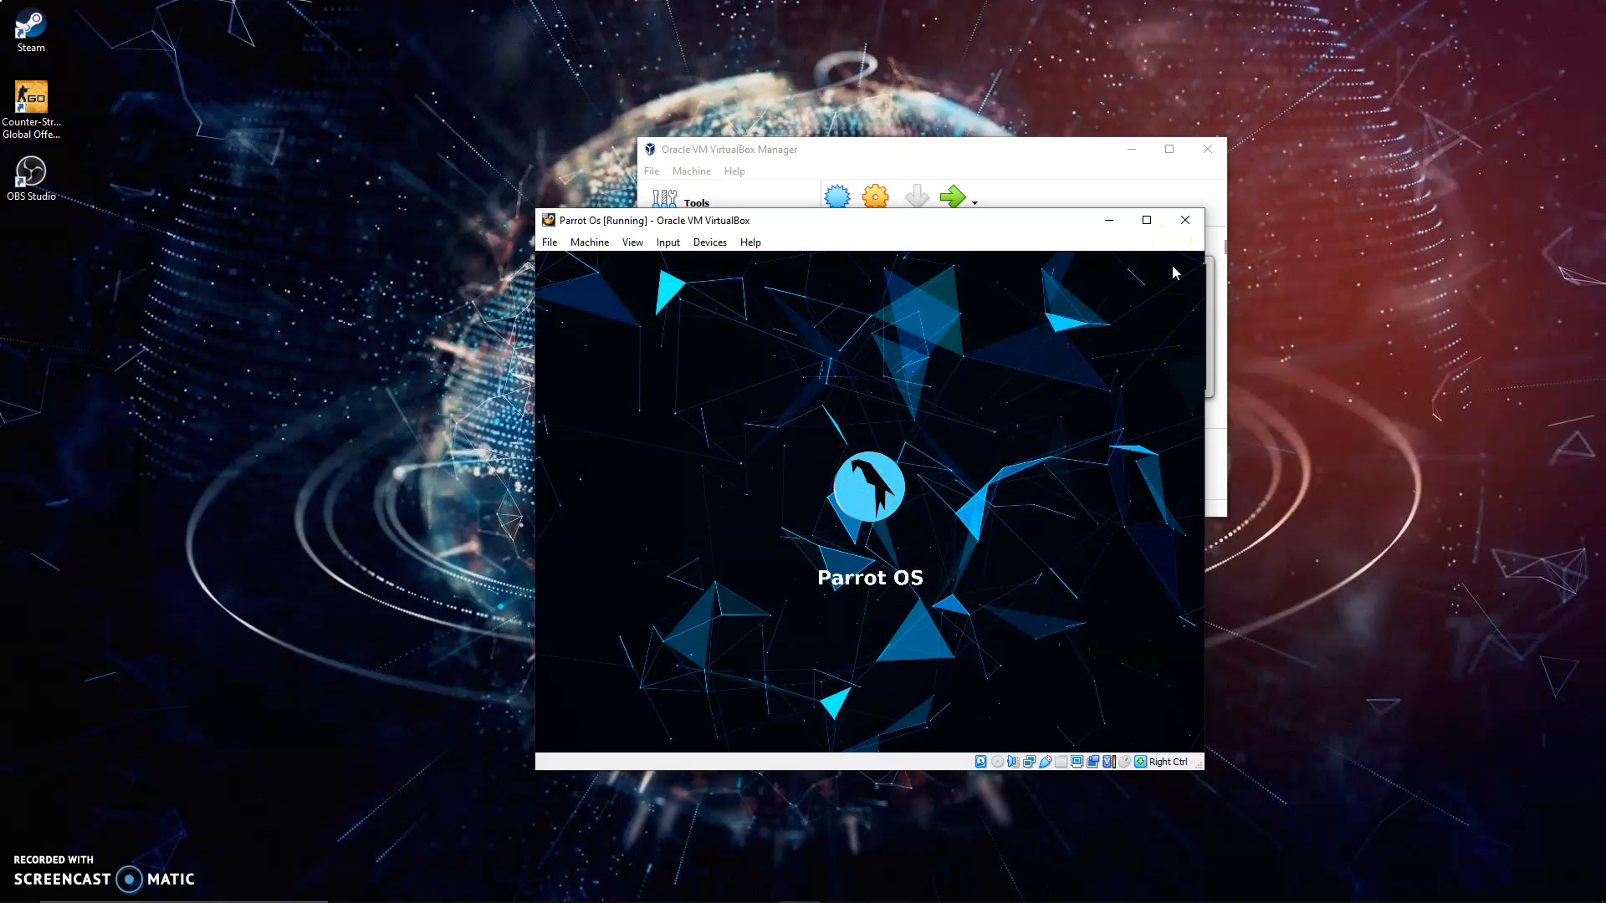
pyautogui.click(1098, 414)
pyautogui.click(1000, 483)
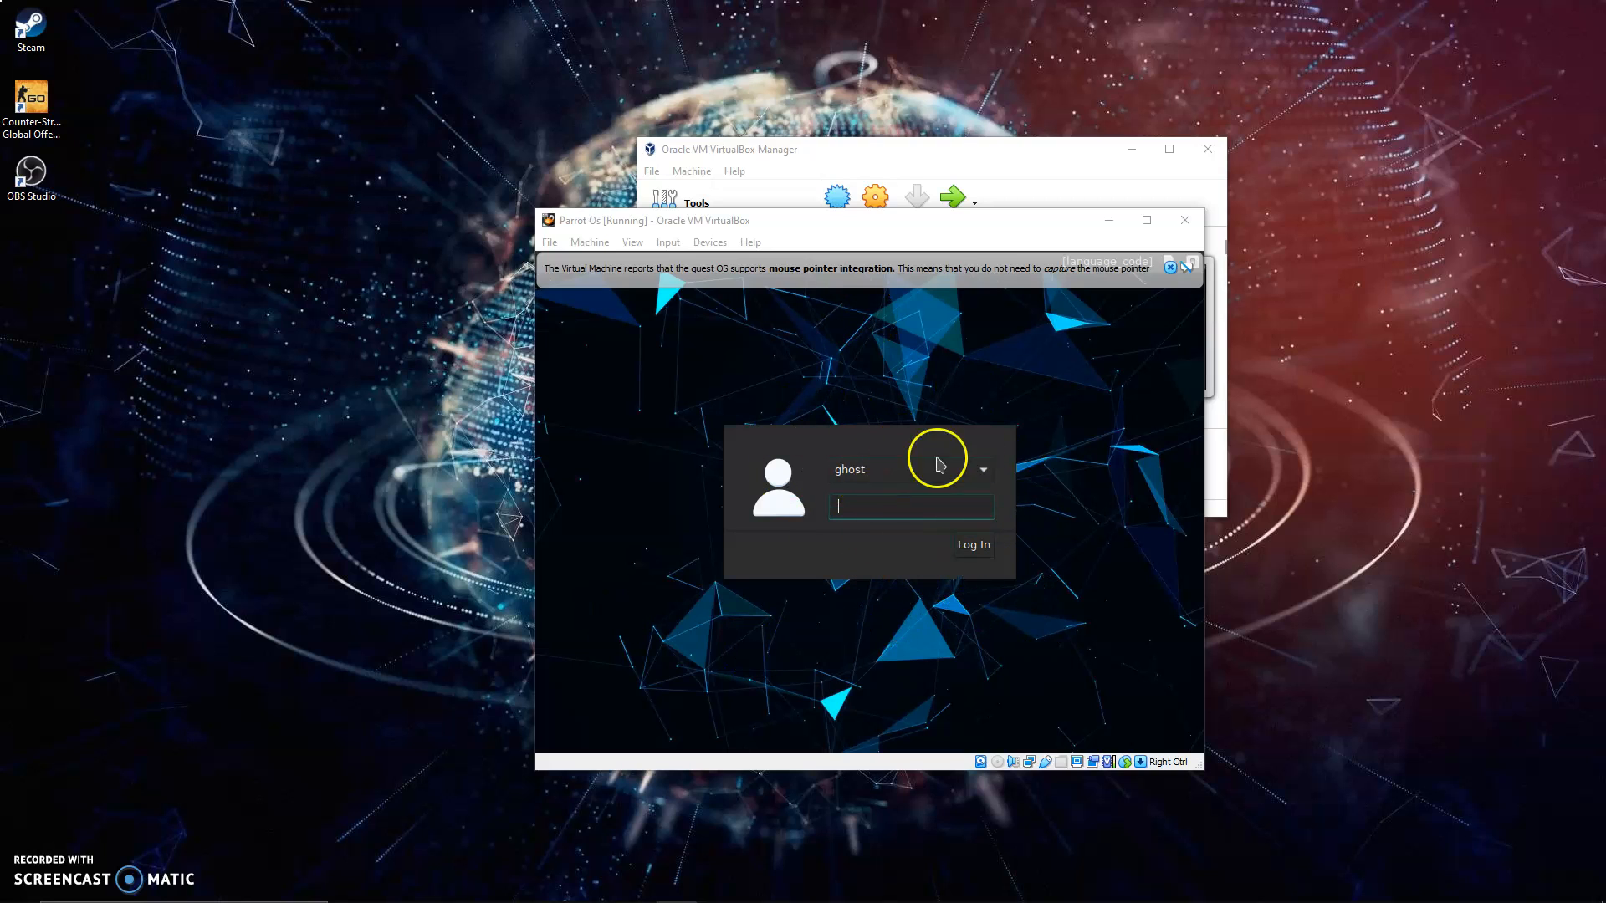
# - Close the mouse pointer integration notice and log in to the ghost account with its password
pyautogui.click(1170, 268)
pyautogui.write('••••')
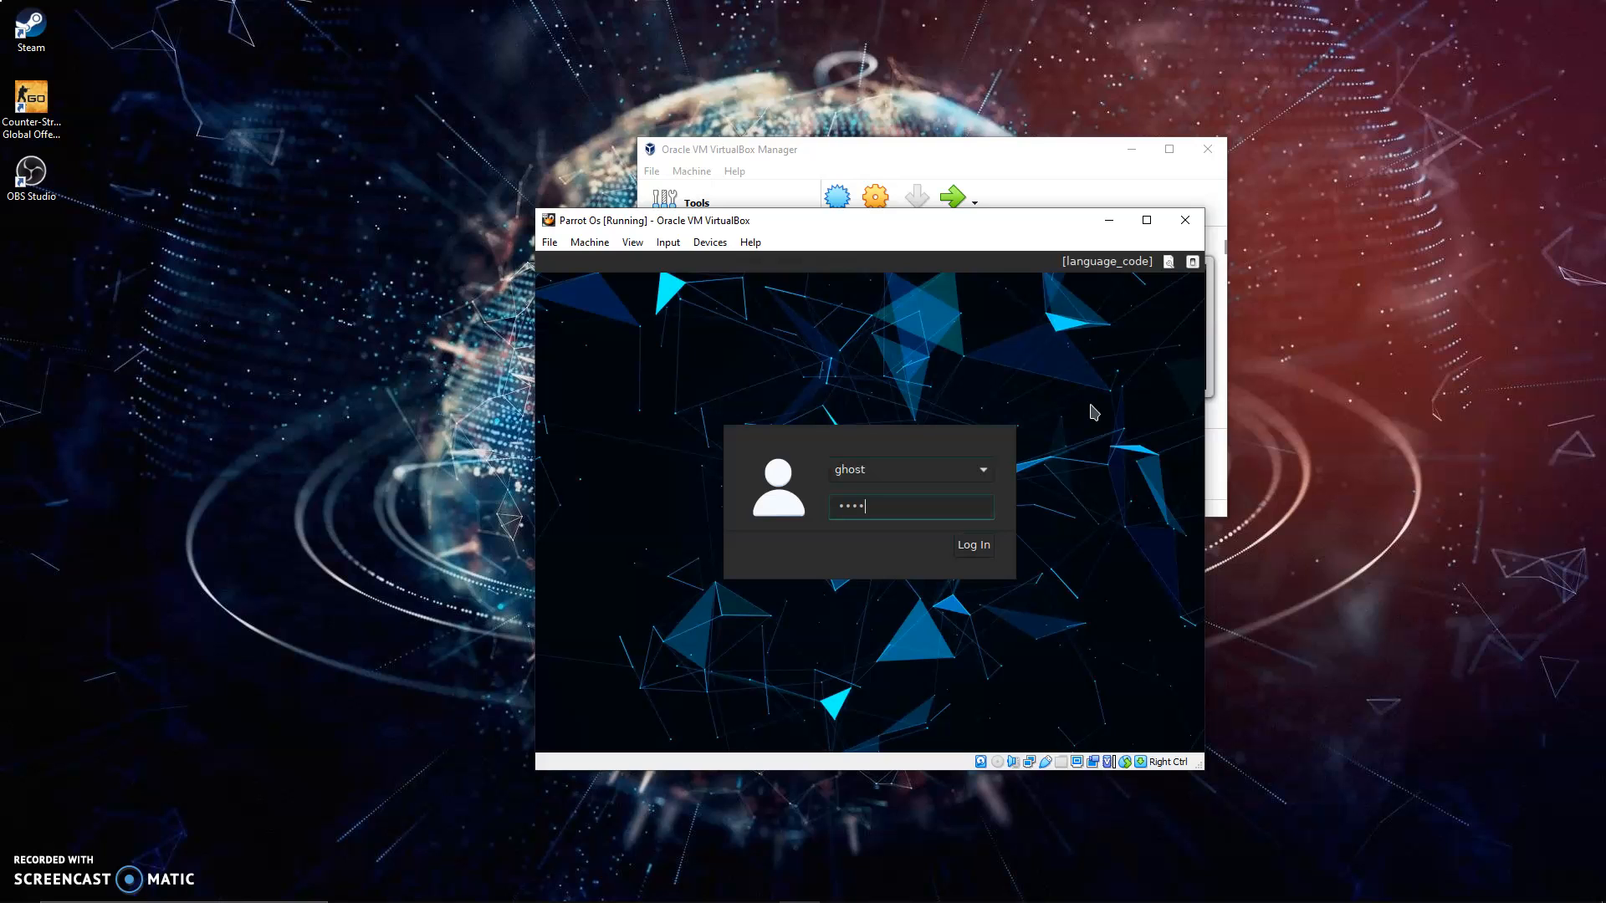
pyautogui.press('Return')
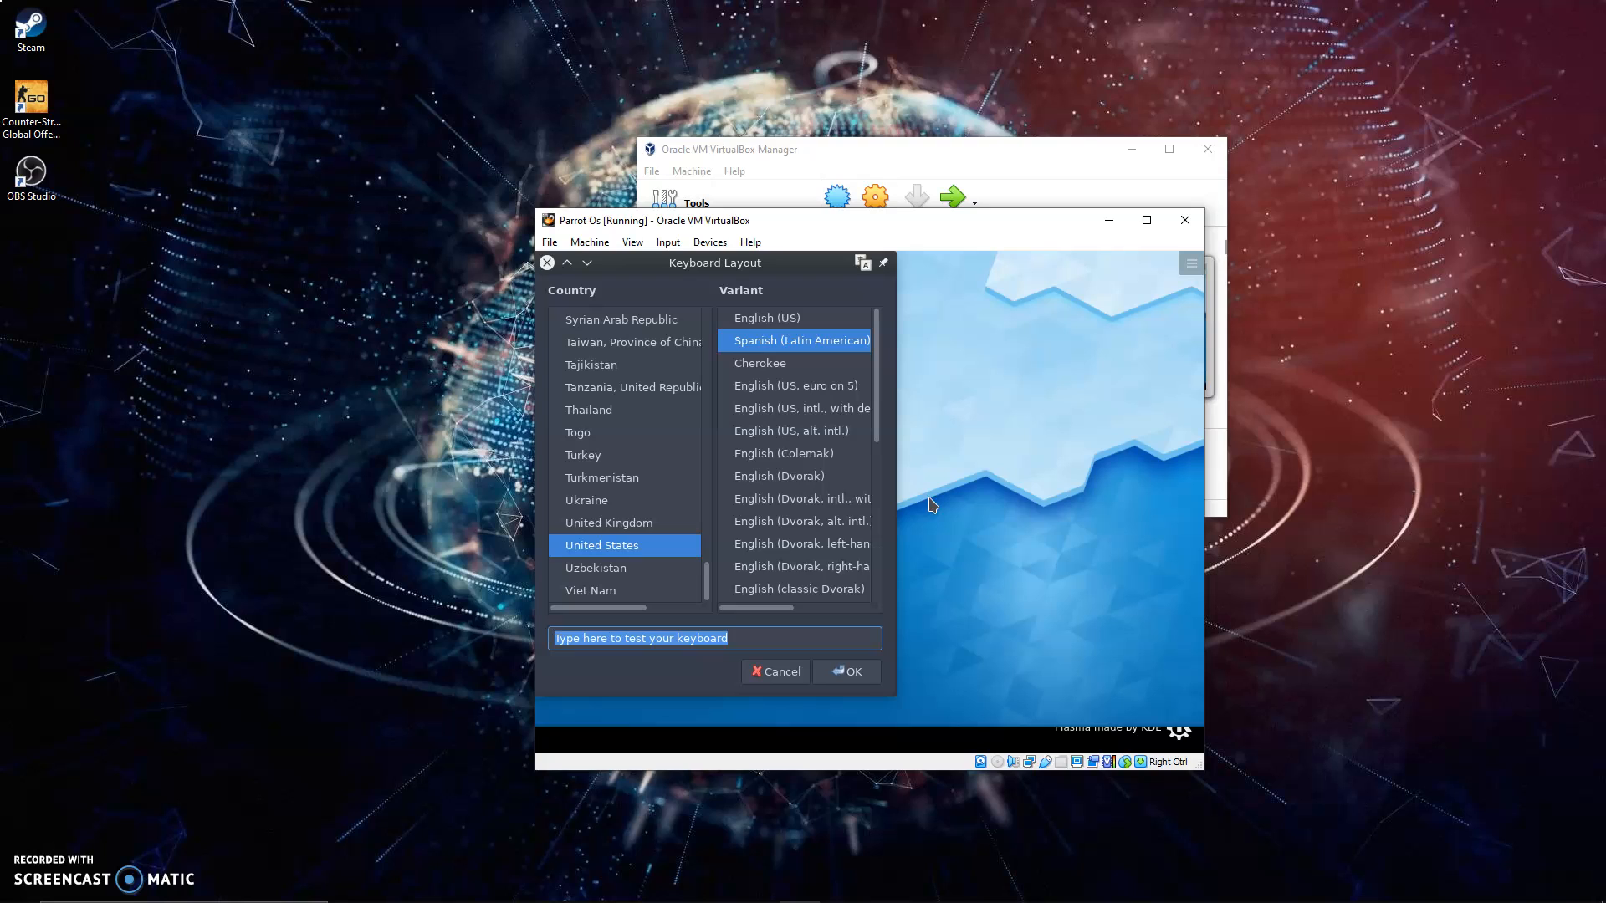
# - Set the keyboard layout to United Kingdom with the English (UK) variant and confirm it
pyautogui.click(619, 524)
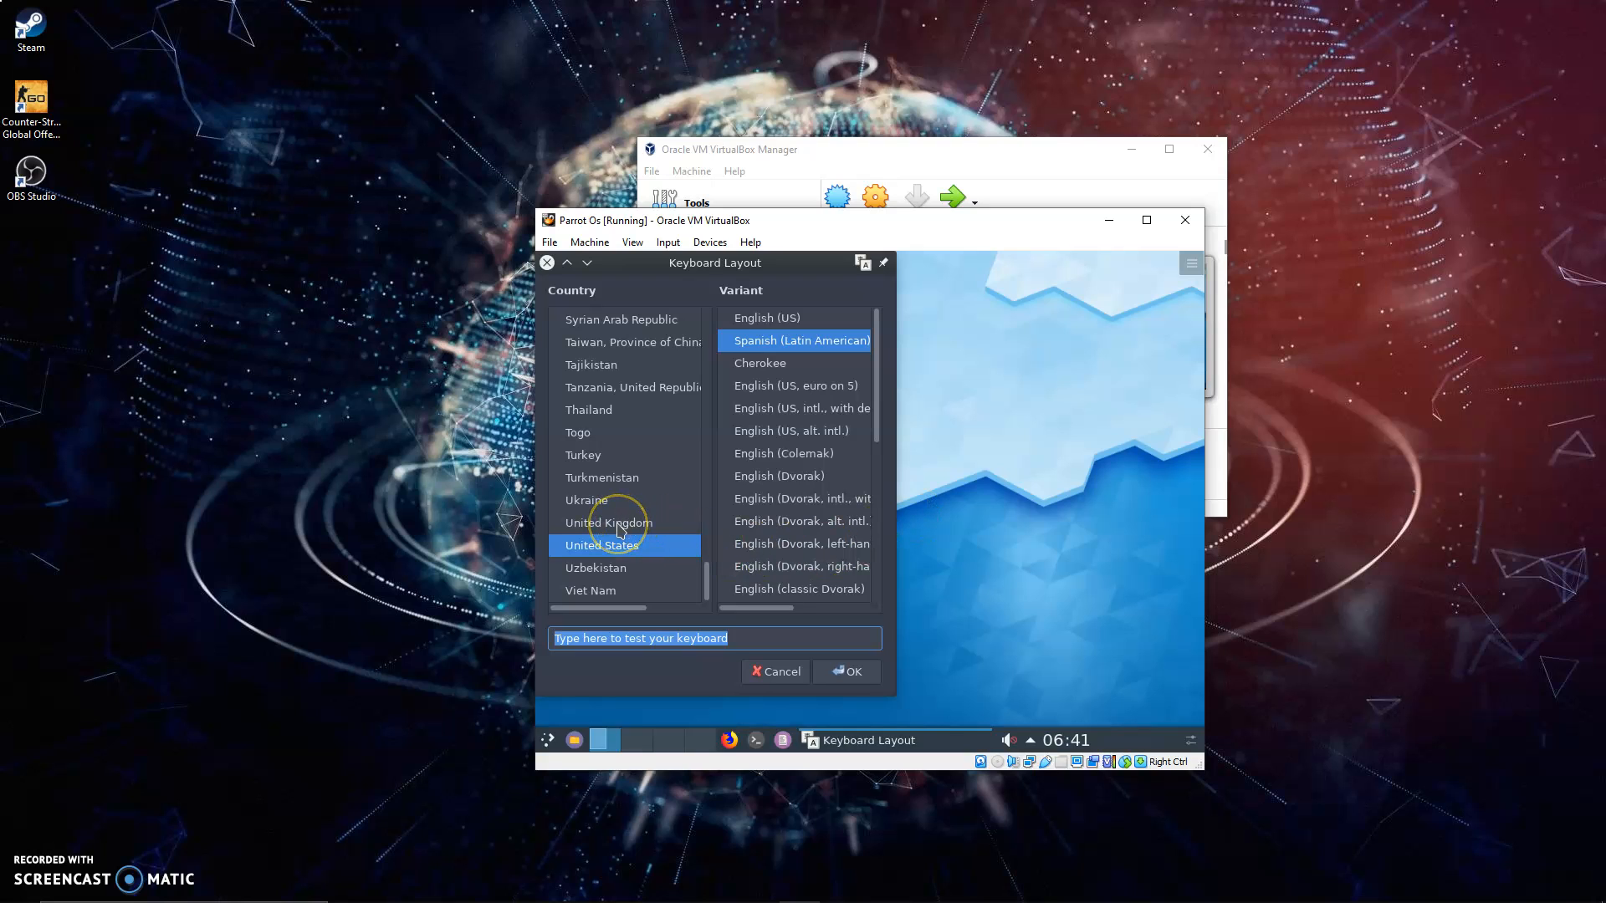
pyautogui.click(856, 683)
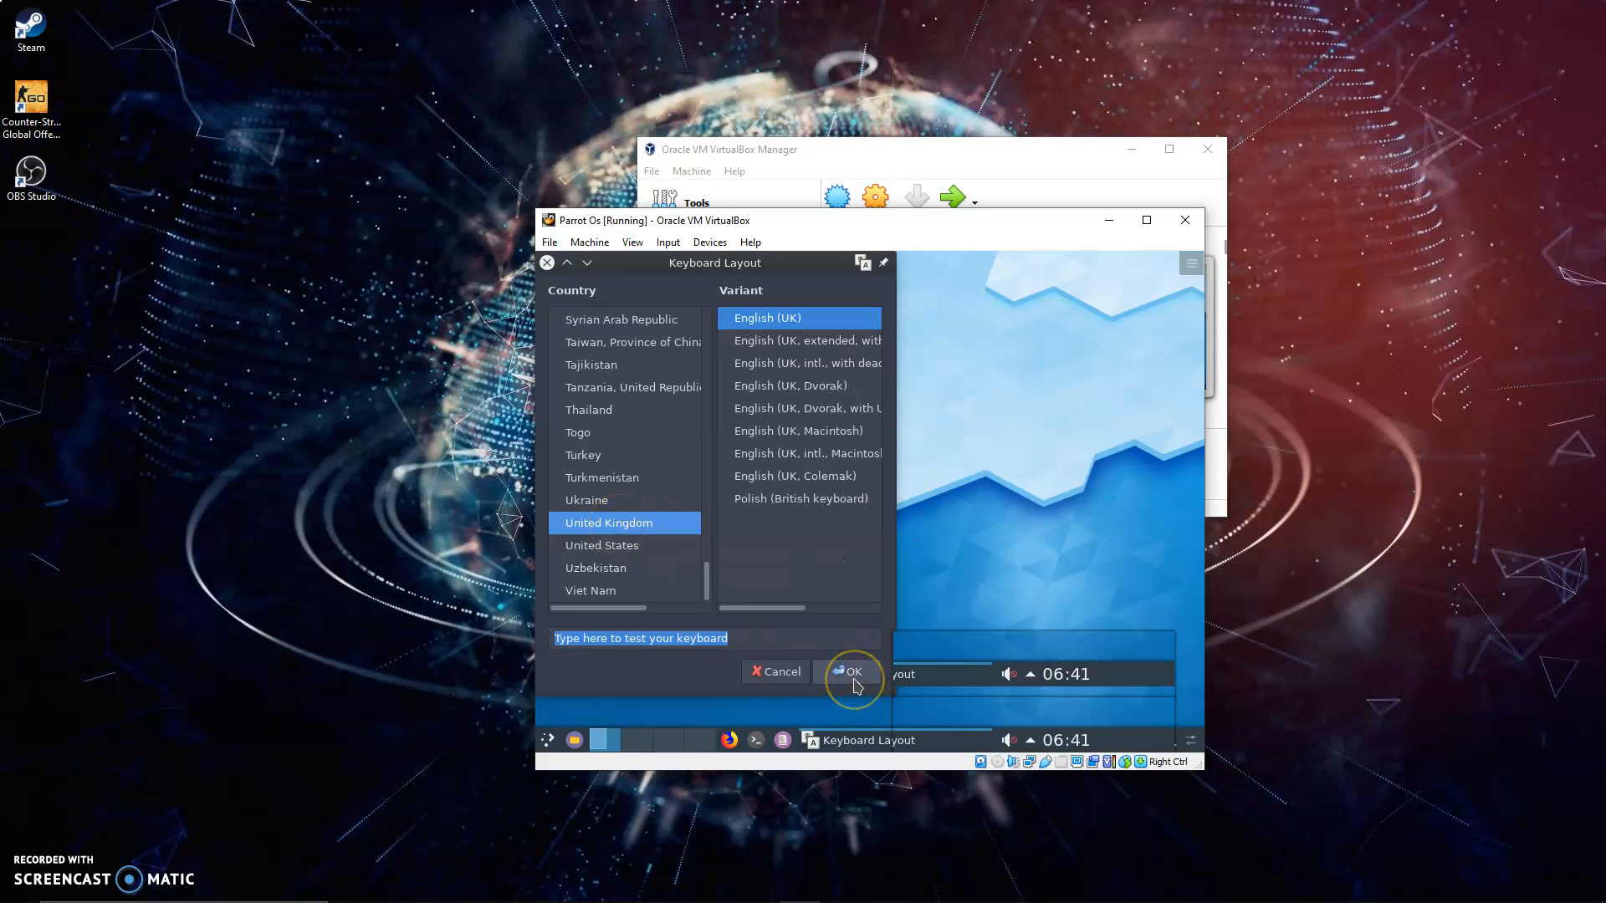